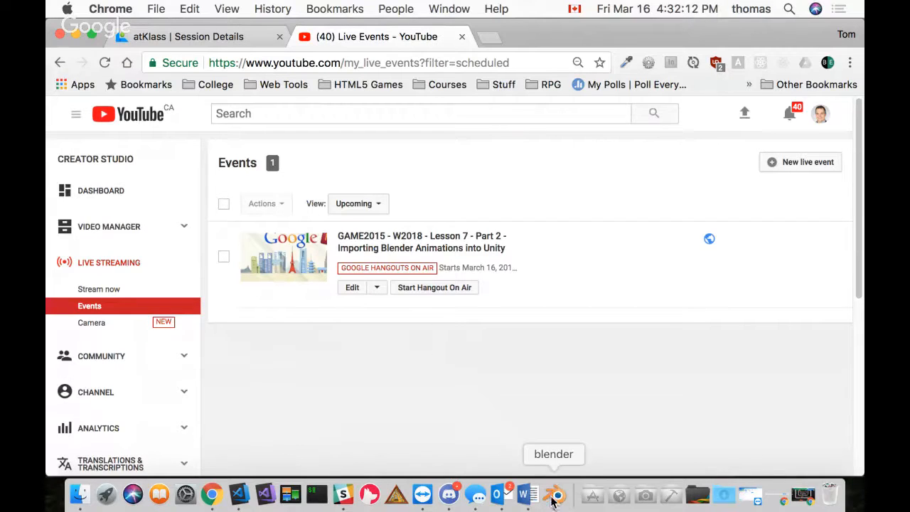
Step: Launch Unity from the Design applications folder
left_click(645, 496)
scroll(677, 322, "down", 10)
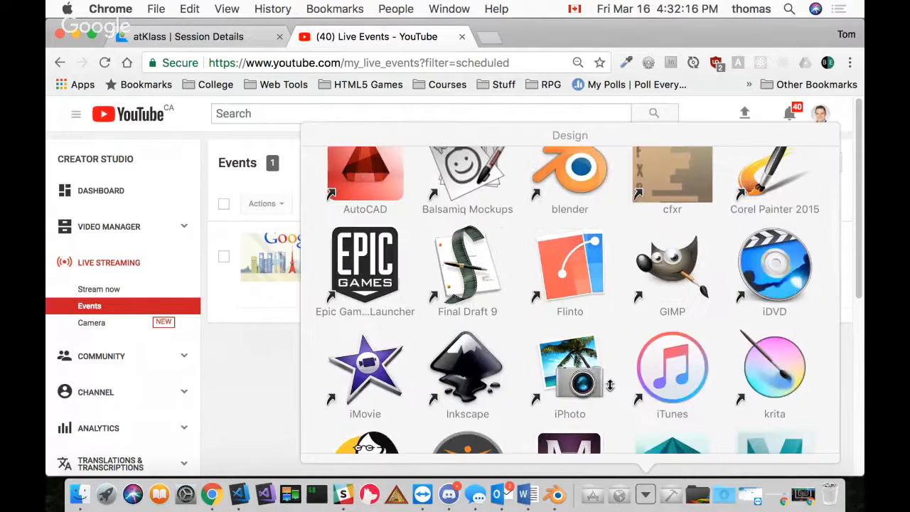
left_click(677, 322)
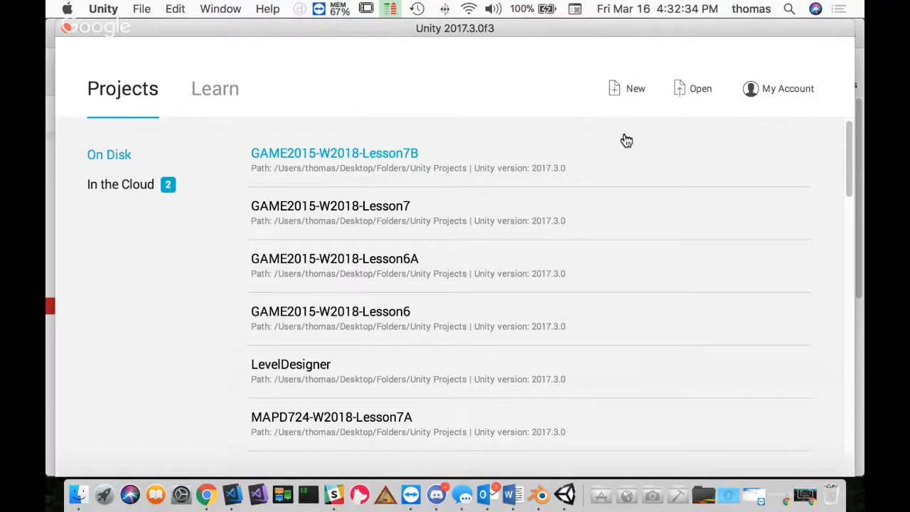
Step: Create a new 3D project named GAME2015-W2018-Lesson7C with Unity Analytics disabled
left_click(626, 94)
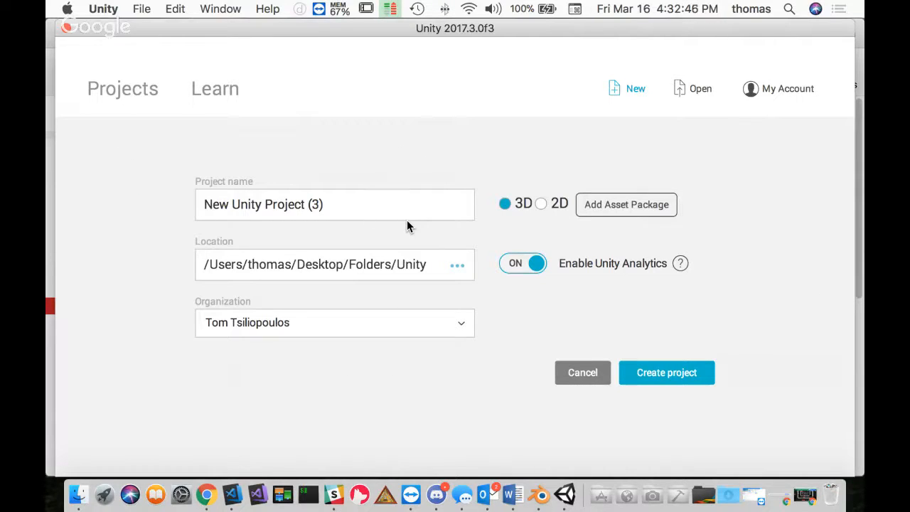
left_click(199, 201)
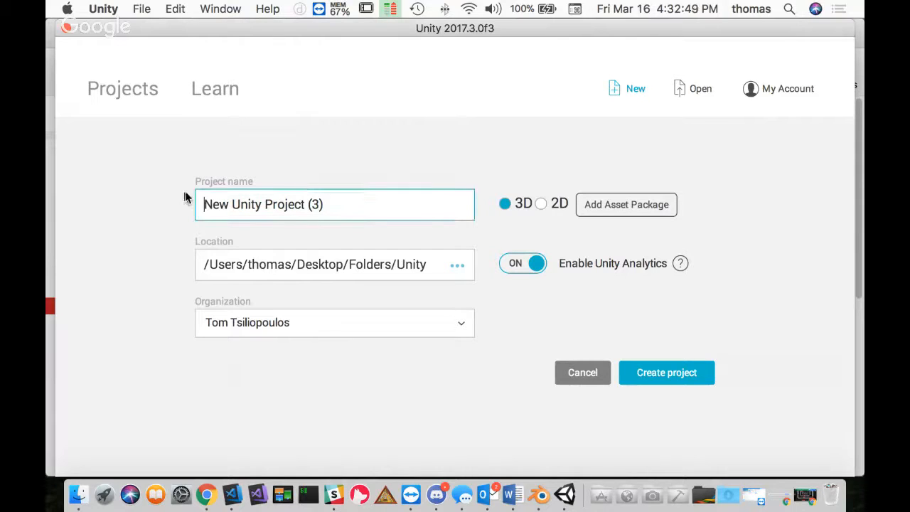
left_click_drag(337, 207, 126, 207)
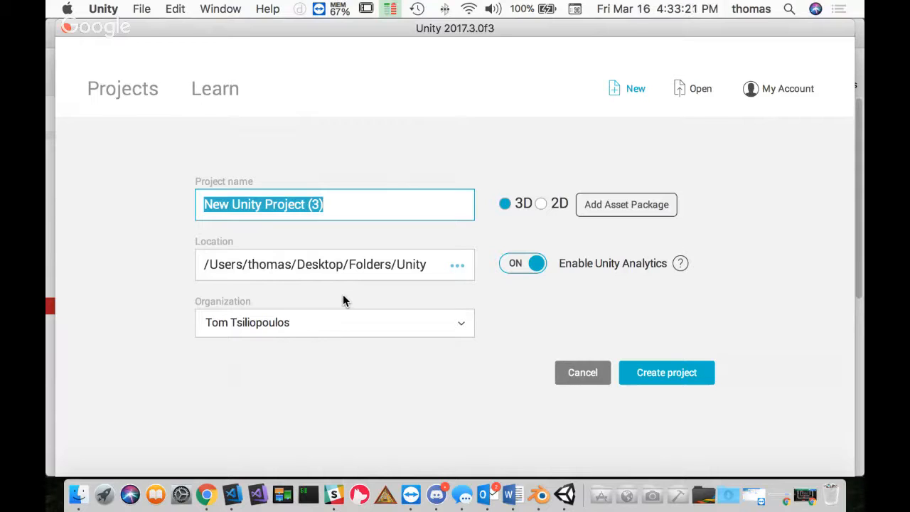
type("GAME201")
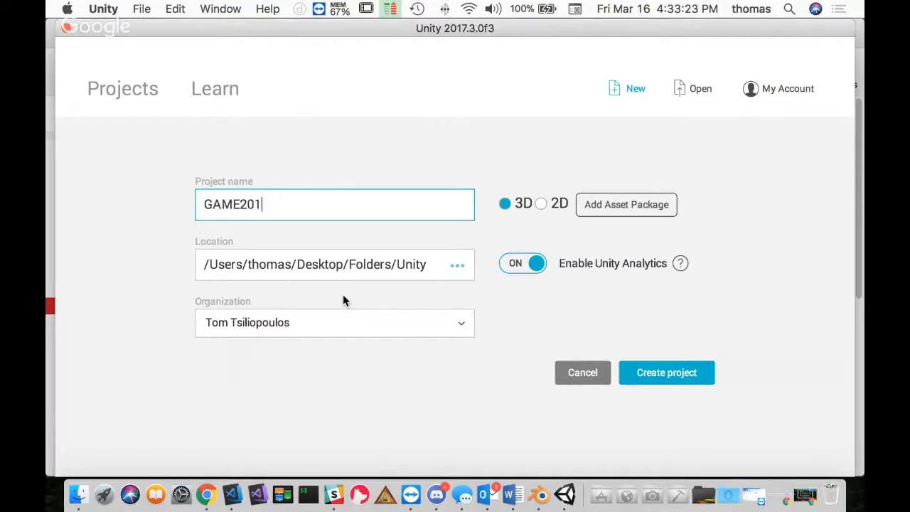
type("5-W2018-Less")
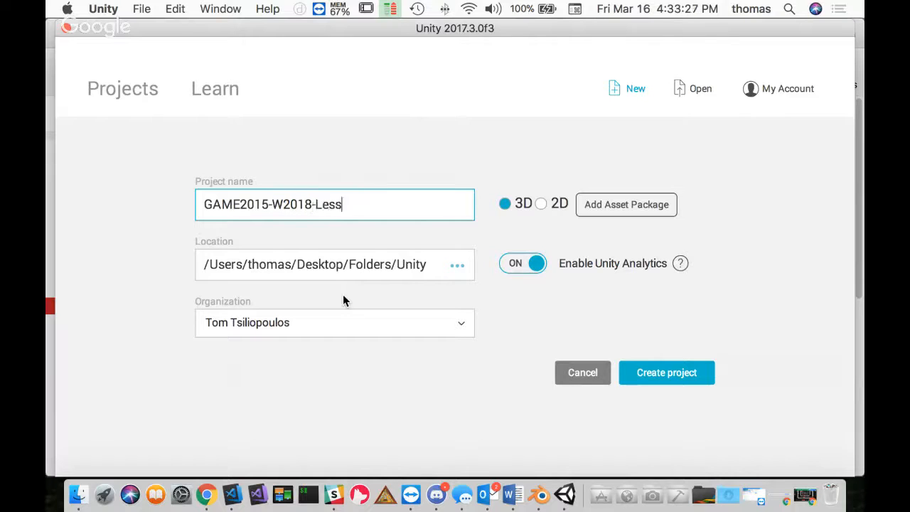
type("on7-")
key("BackSpace")
type("C")
left_click(522, 265)
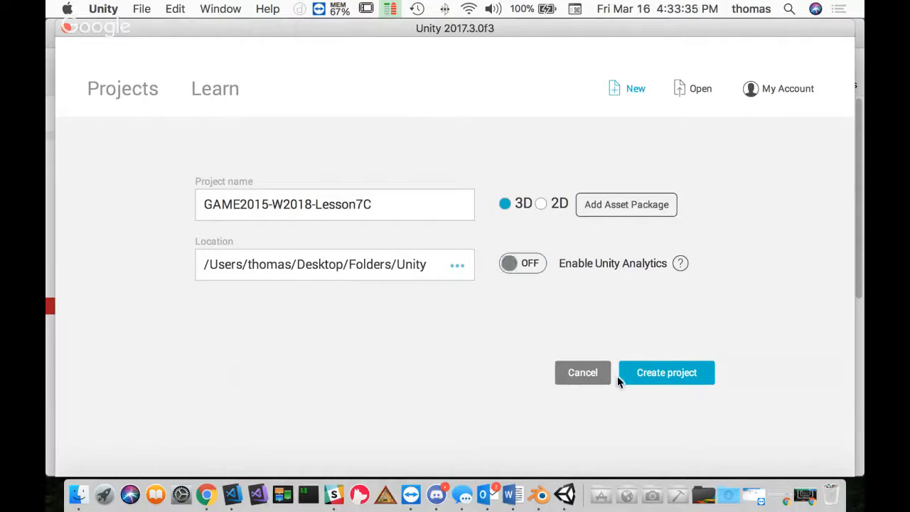
left_click(661, 375)
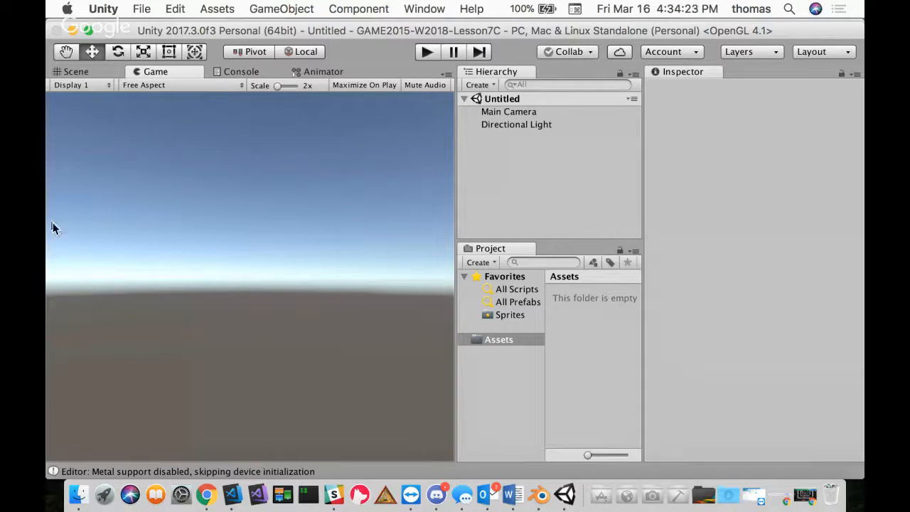
Step: Create a folder named _Scripts in the project's Assets
right_click(567, 295)
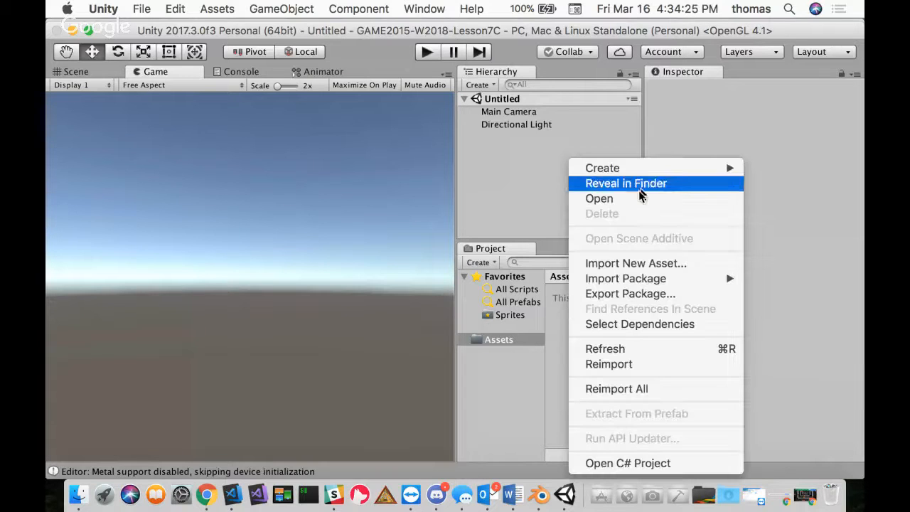
mouse_move(645, 166)
left_click(471, 17)
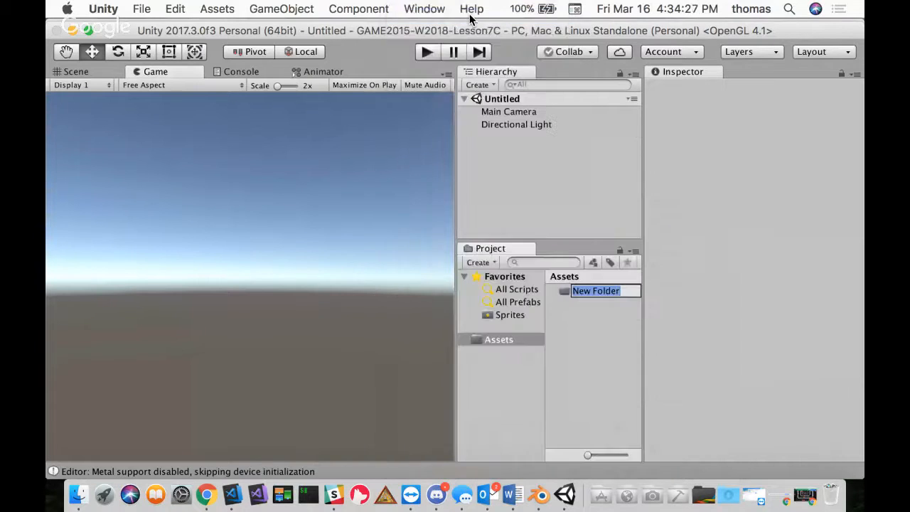
type("_Sc")
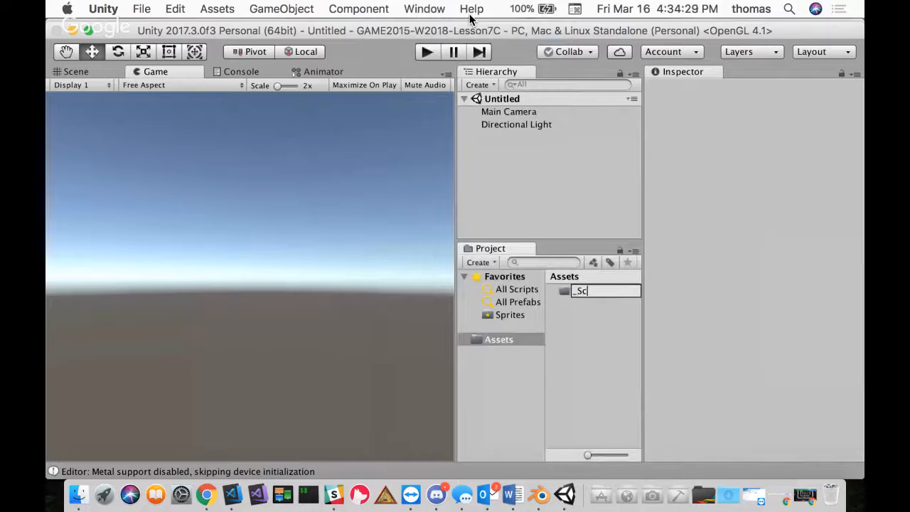
type("ripts")
key("Return")
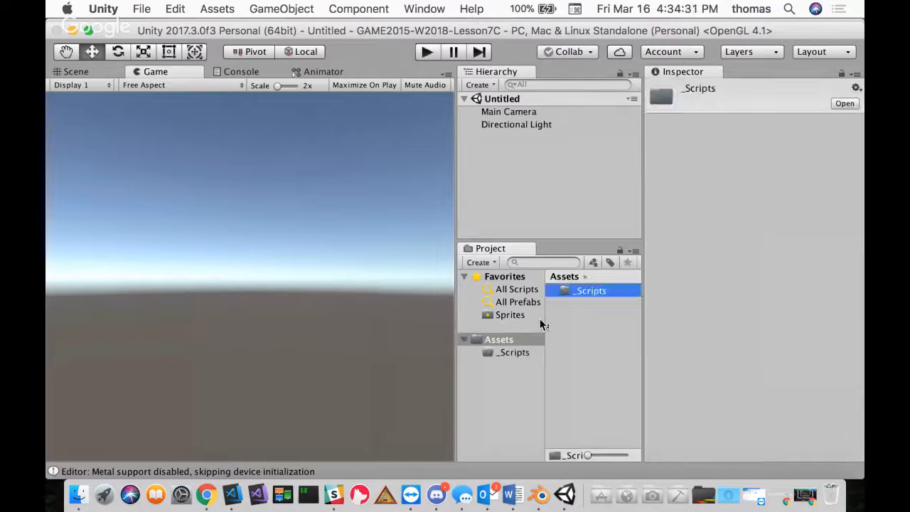
Step: Add a folder named _Scenes to the project's Assets
right_click(596, 335)
mouse_move(635, 167)
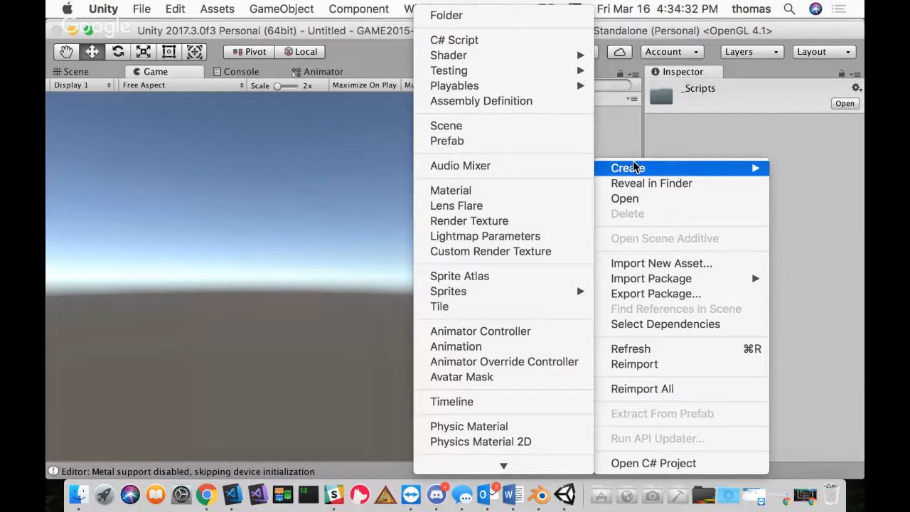
left_click(446, 16)
type("_Scenes")
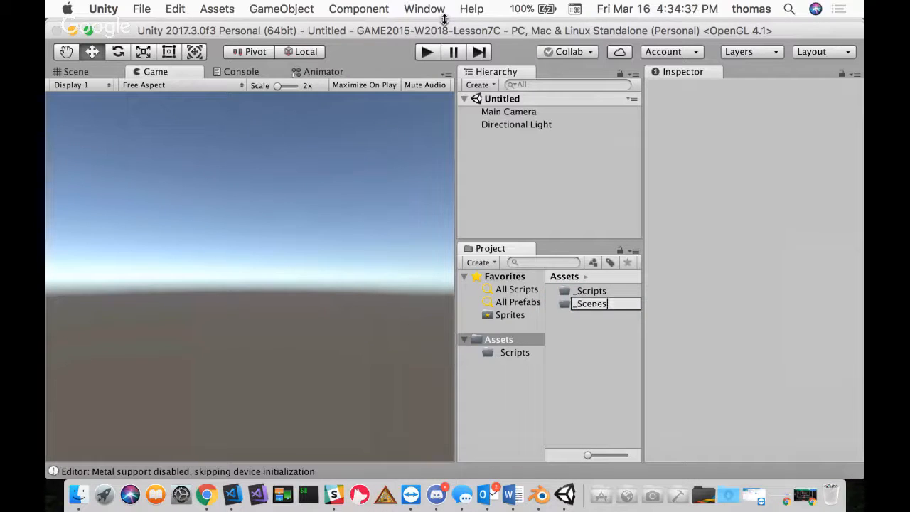
key("Return")
Step: Create a folder named Animations at the top level of Assets
right_click(566, 374)
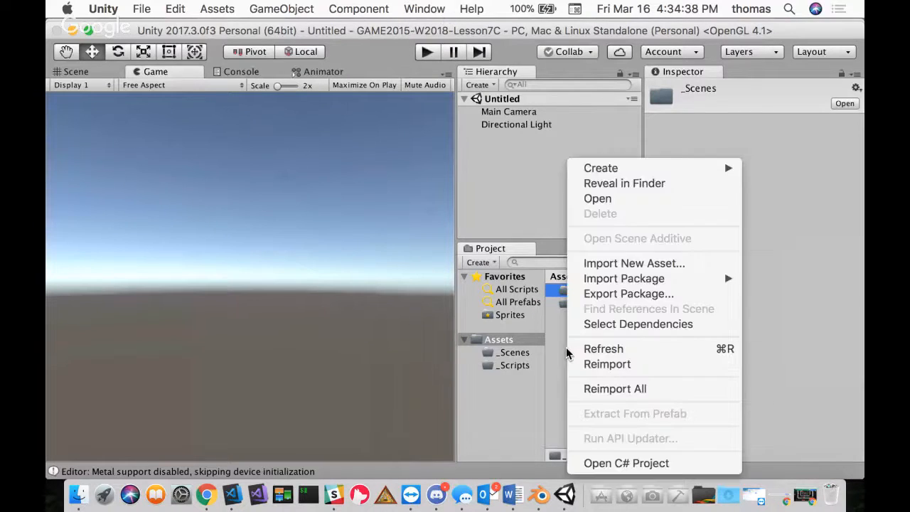
mouse_move(600, 167)
left_click(480, 16)
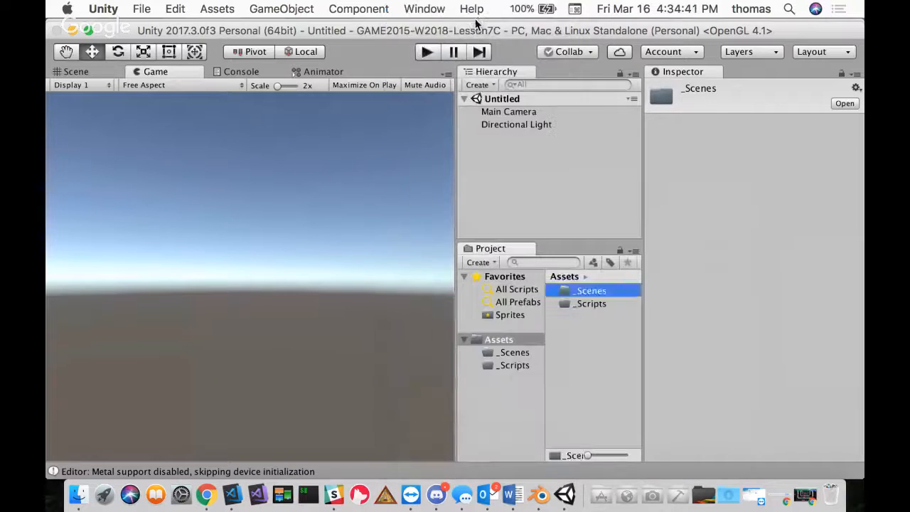
type("Animations")
key("Return")
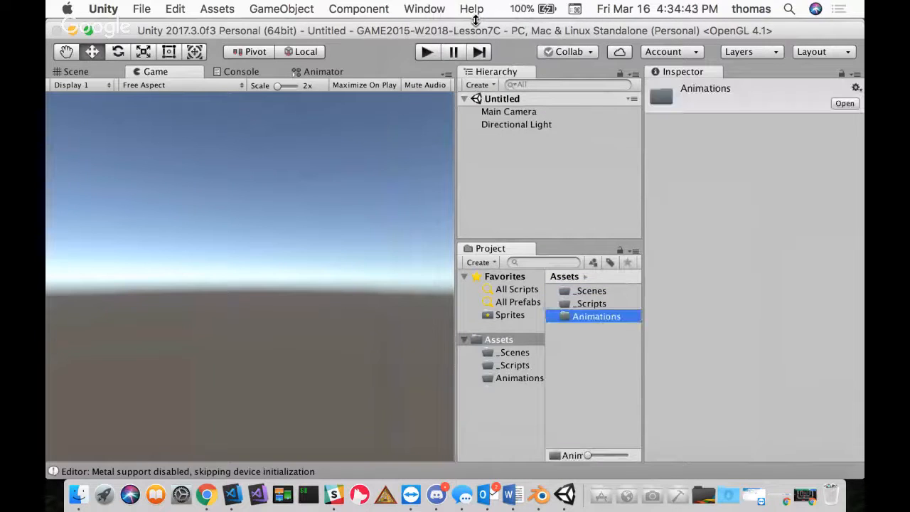
Step: Create a folder named Prefabs at the top level of Assets
right_click(579, 375)
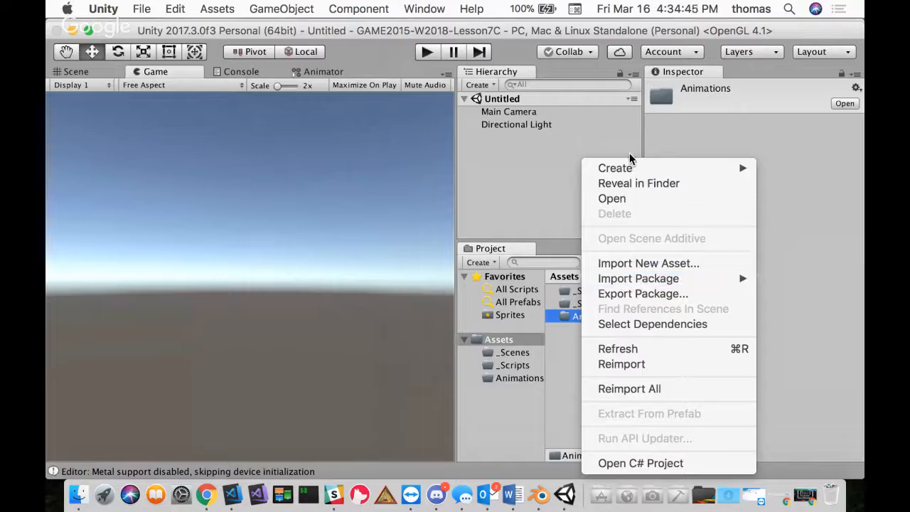
mouse_move(626, 169)
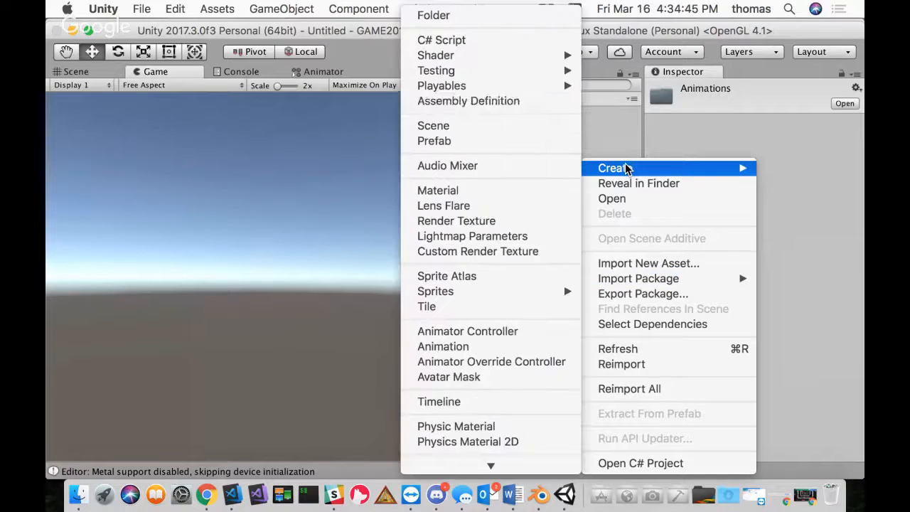
left_click(434, 16)
type("Prefabs")
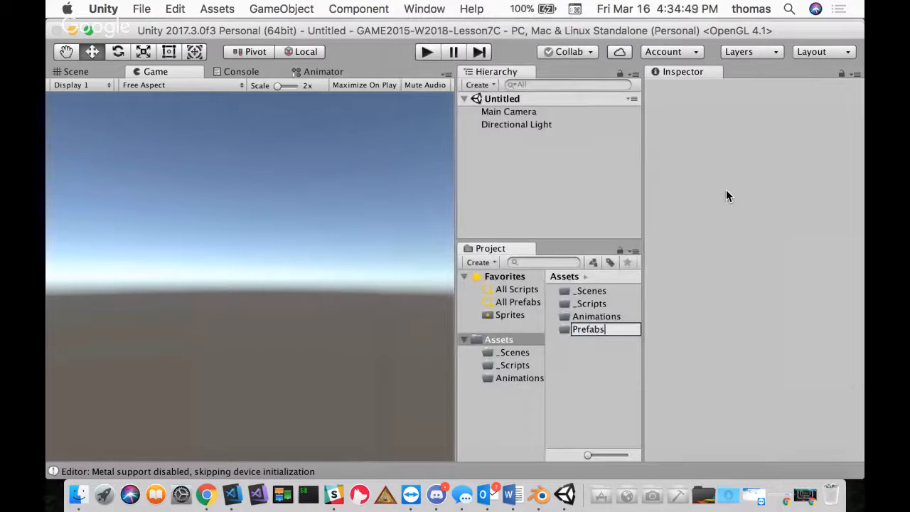
key("Return")
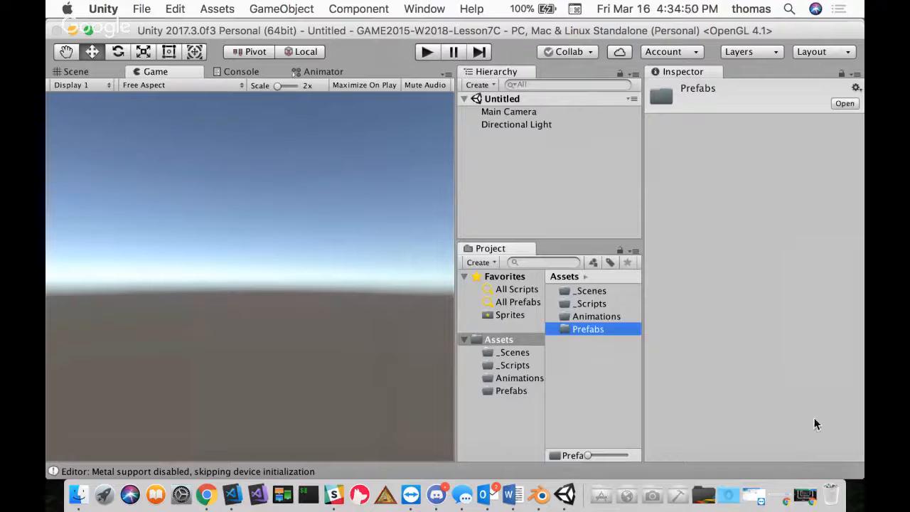
Step: Create a folder named Materials at the top level of Assets
right_click(613, 362)
mouse_move(649, 171)
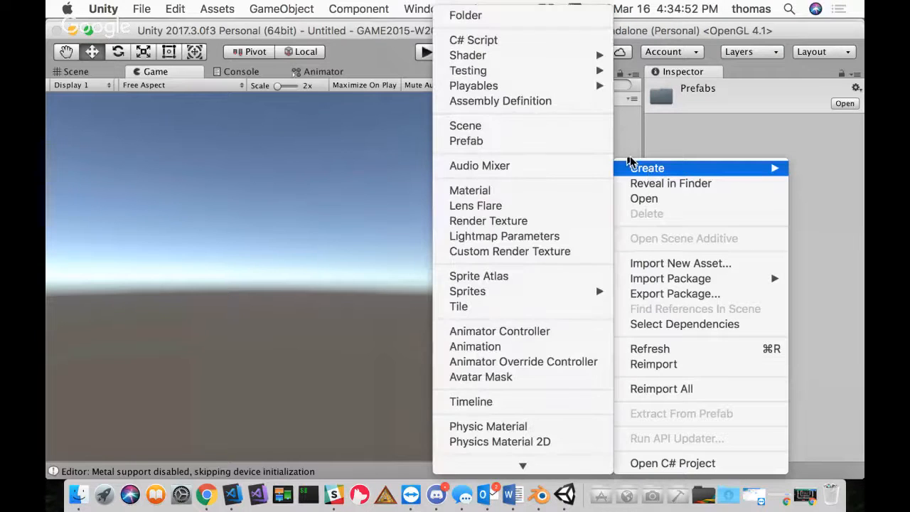
left_click(509, 19)
type("Metria")
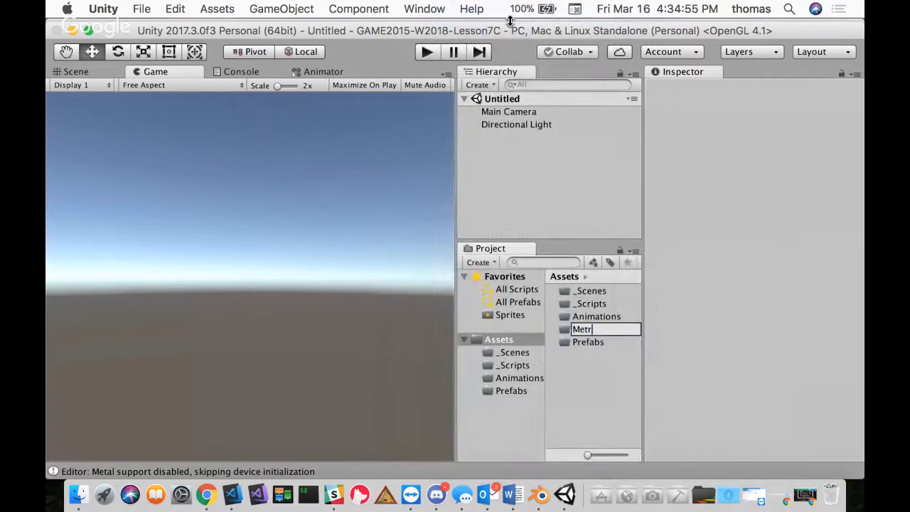
key("BackSpace")
key("BackSpace")
key("BackSpace")
key("BackSpace")
key("BackSpace")
type("atr")
type("rials")
key("Return")
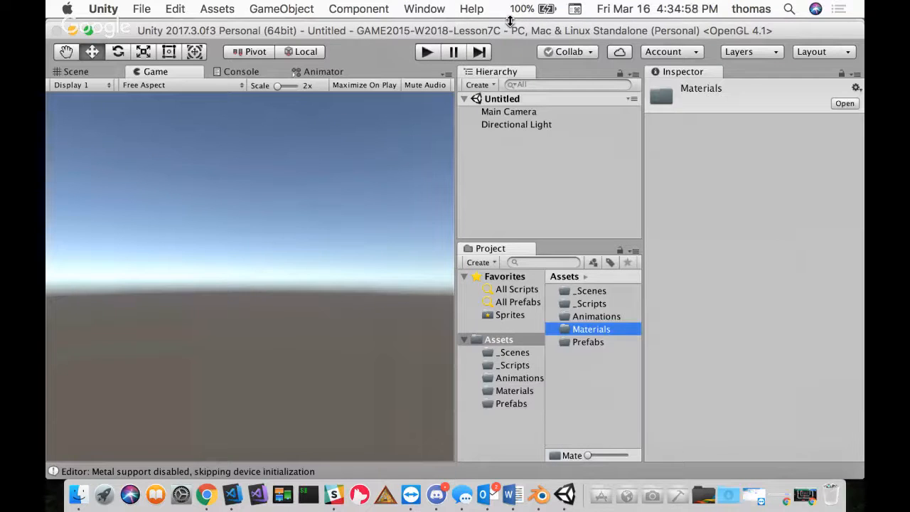
Step: Create a folder named Textures at the top level of Assets
right_click(566, 381)
mouse_move(623, 168)
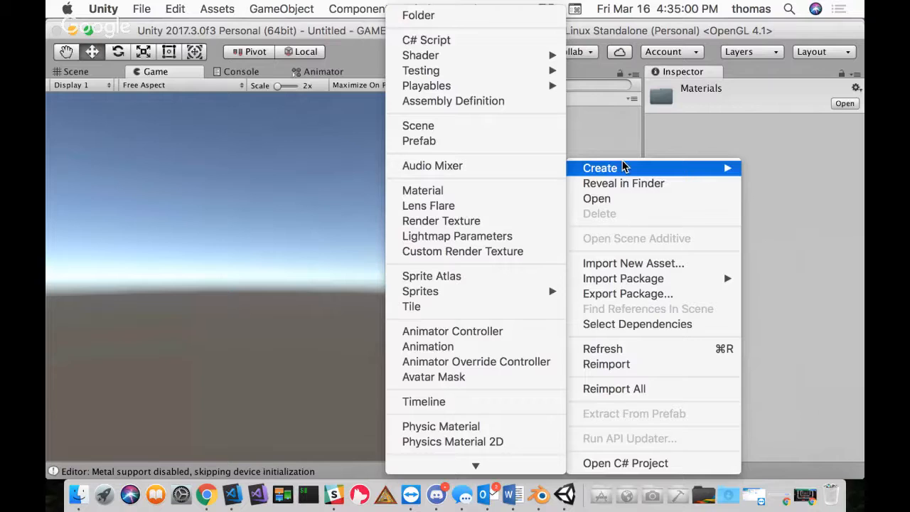
left_click(393, 20)
type("Textures")
key("Return")
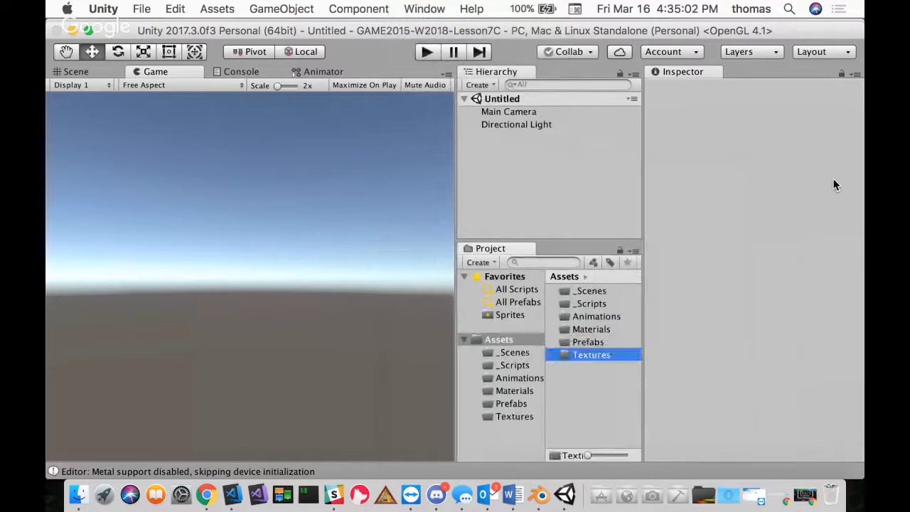
Step: Import CubeAnimation.blend from the Desktop into the Animations folder as a new asset
left_click(601, 319)
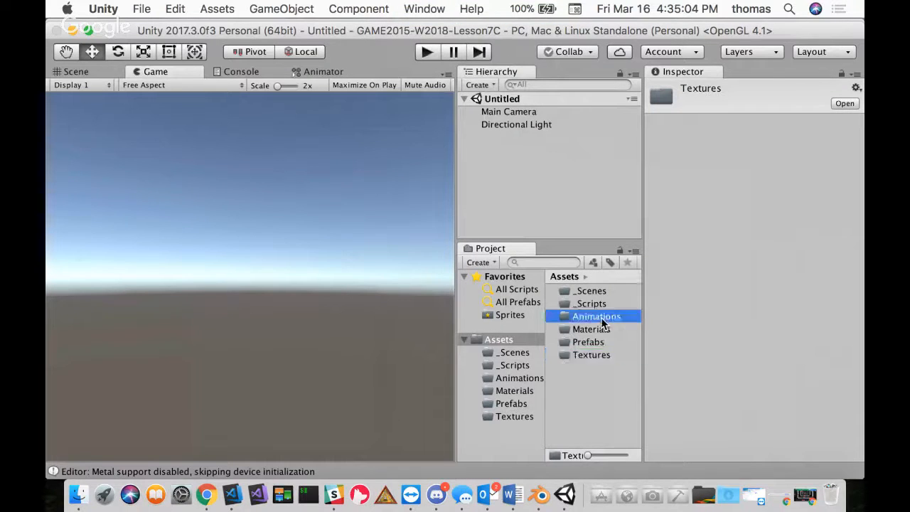
double_click(601, 317)
left_click(217, 8)
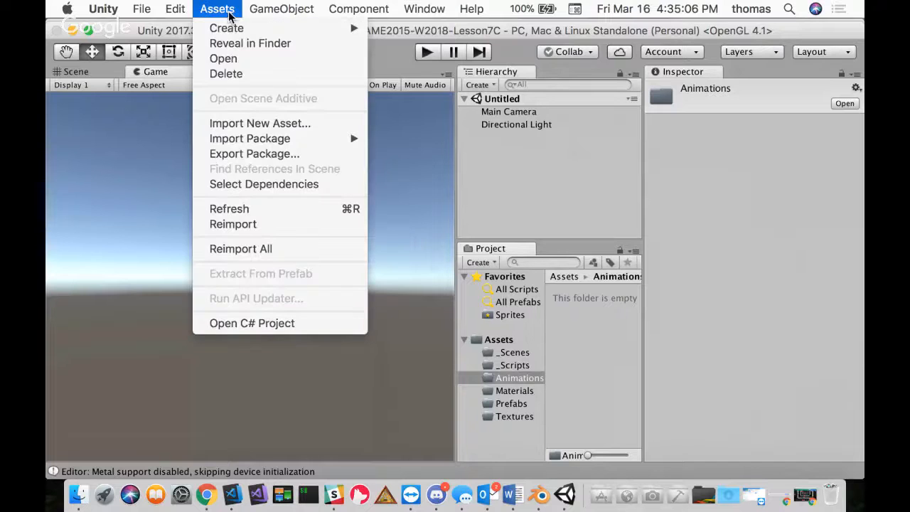
left_click(234, 125)
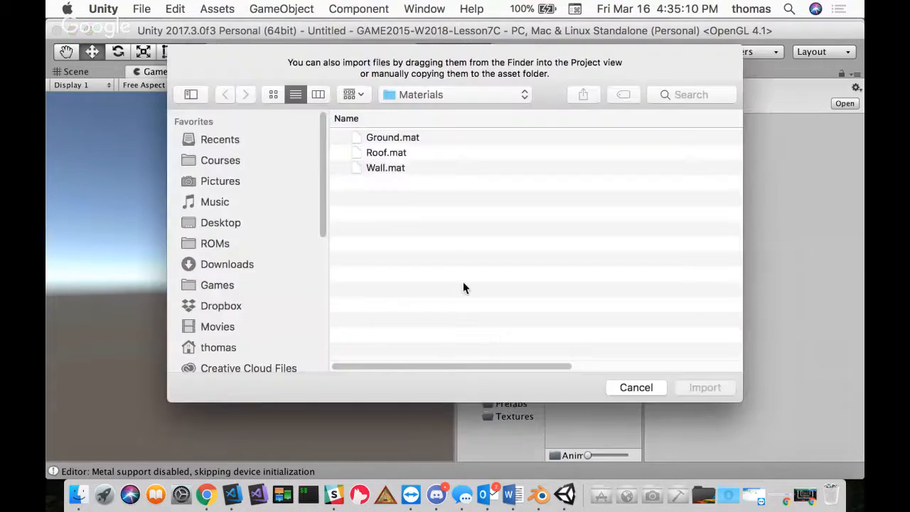
left_click(220, 224)
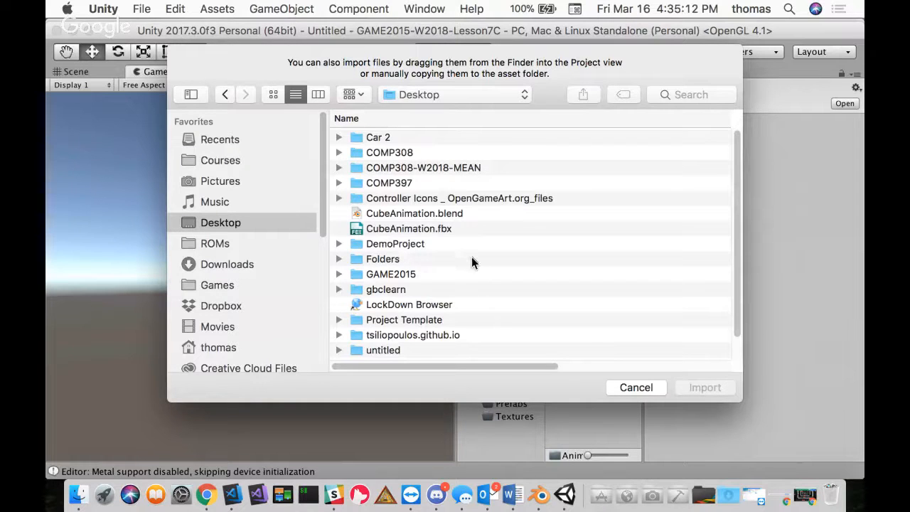
left_click(403, 214)
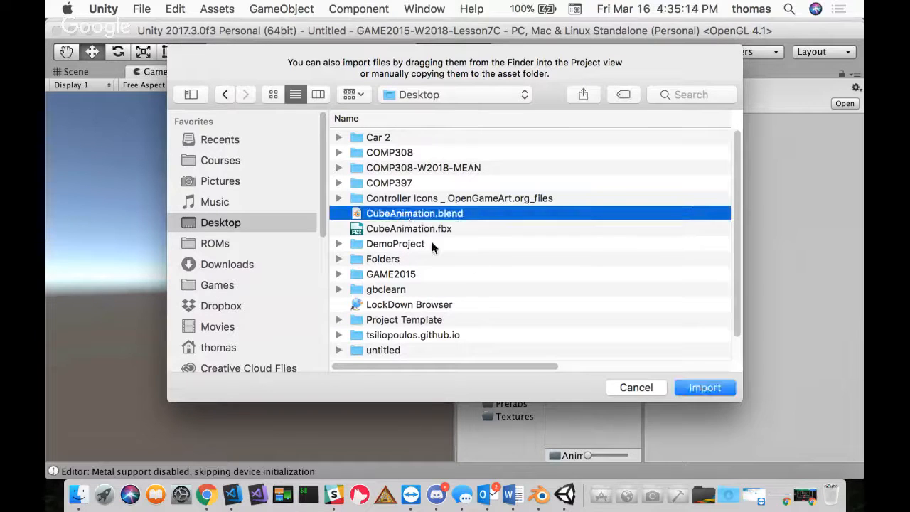
left_click(704, 387)
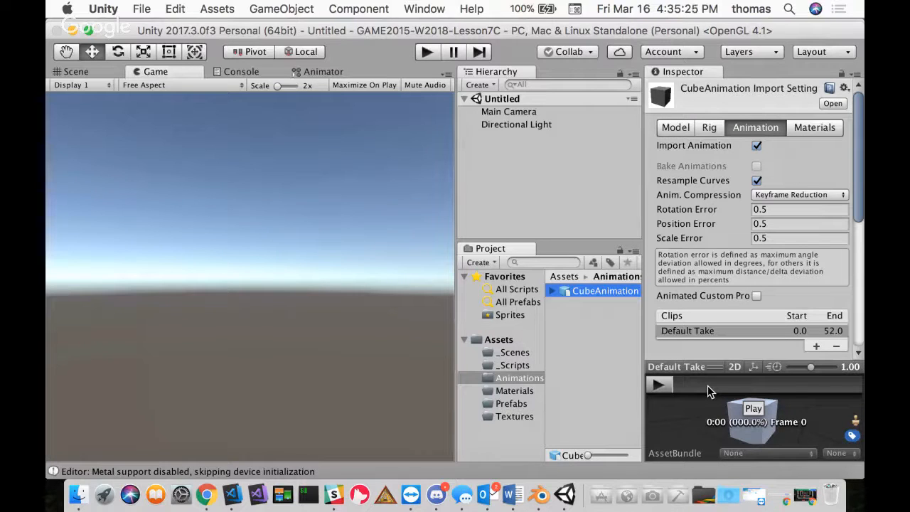
Step: Enable Loop Time for CubeAnimation's Default Take clip and apply the import settings
scroll(674, 212, "down", 4)
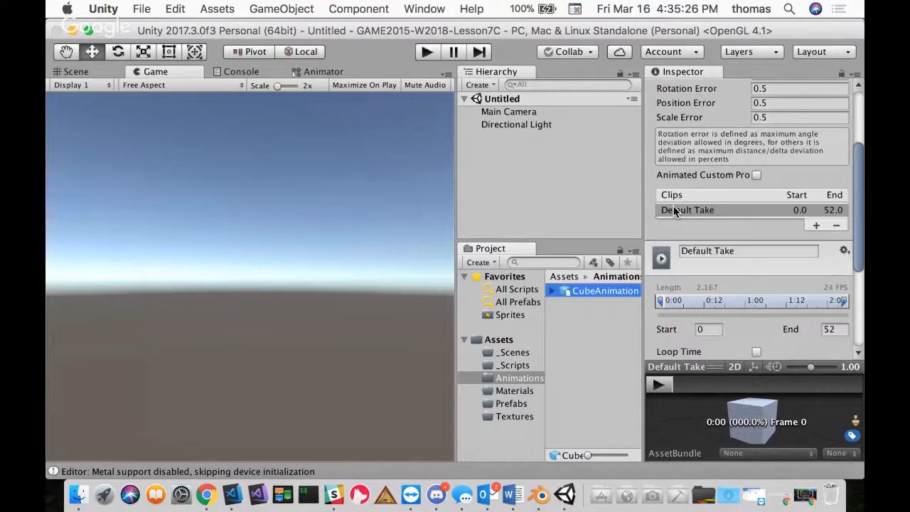
scroll(674, 212, "down", 4)
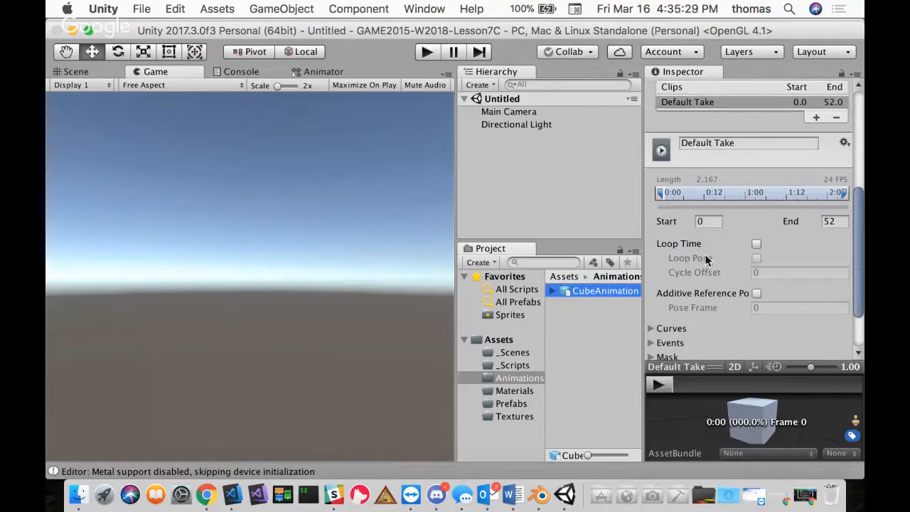
left_click(756, 244)
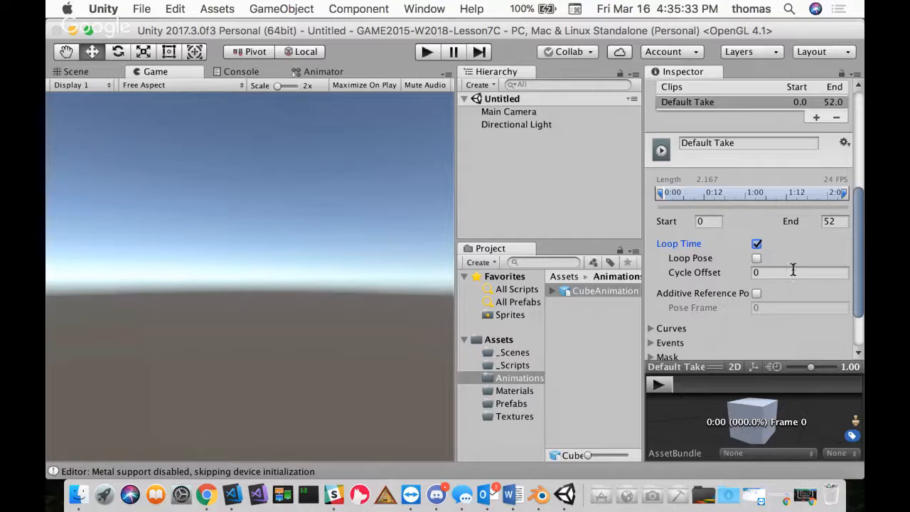
scroll(768, 320, "down", 3)
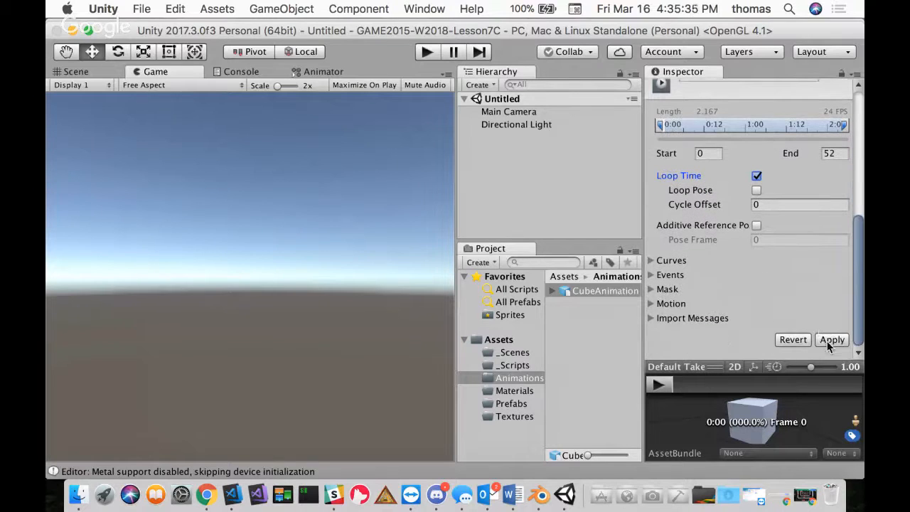
left_click(830, 340)
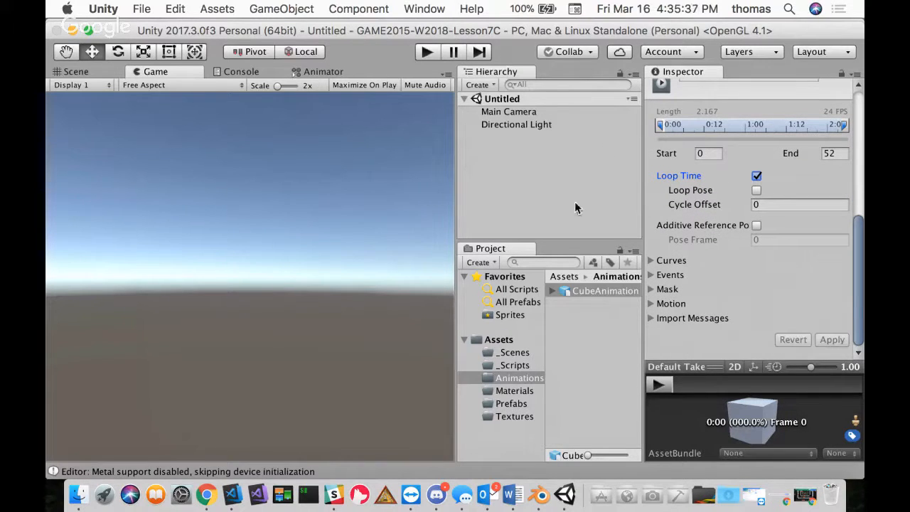
Step: Add the CubeAnimation model to the scene hierarchy and rename the object Player
left_click_drag(596, 297, 492, 149)
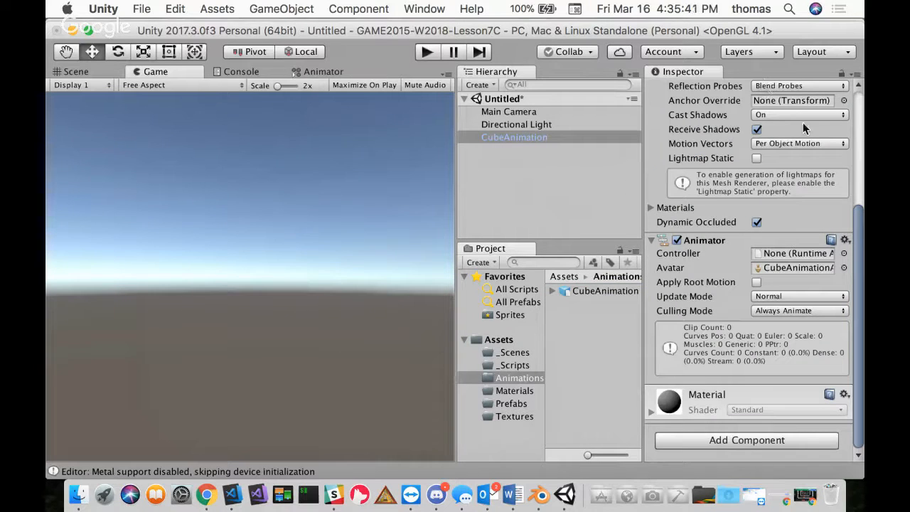
left_click_drag(861, 219, 862, 99)
left_click(763, 92)
type("P")
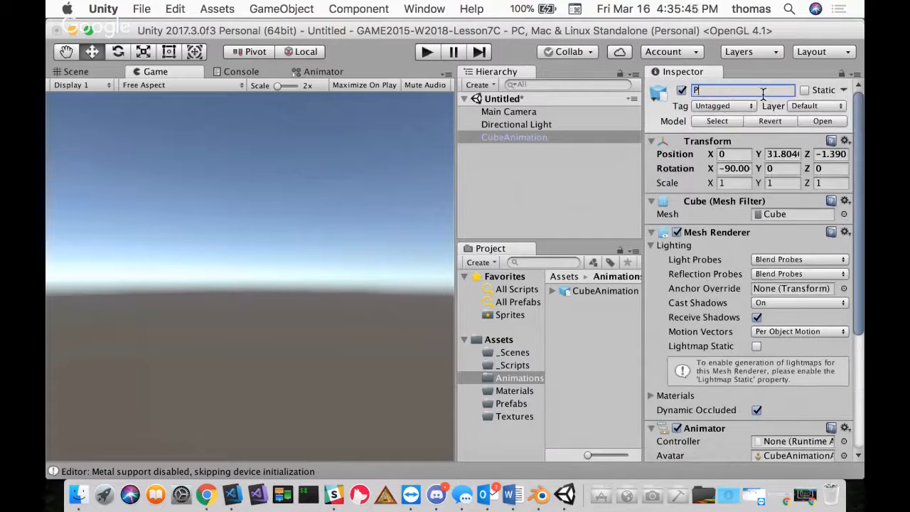
type("layr")
key("BackSpace")
key("Return")
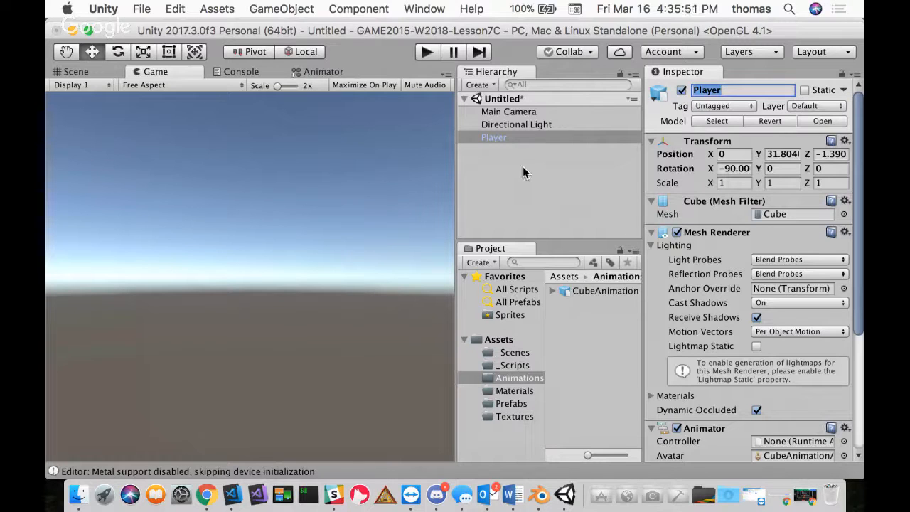
Step: Create an Animator Controller named CubeAnimator in the Animations folder
left_click(74, 74)
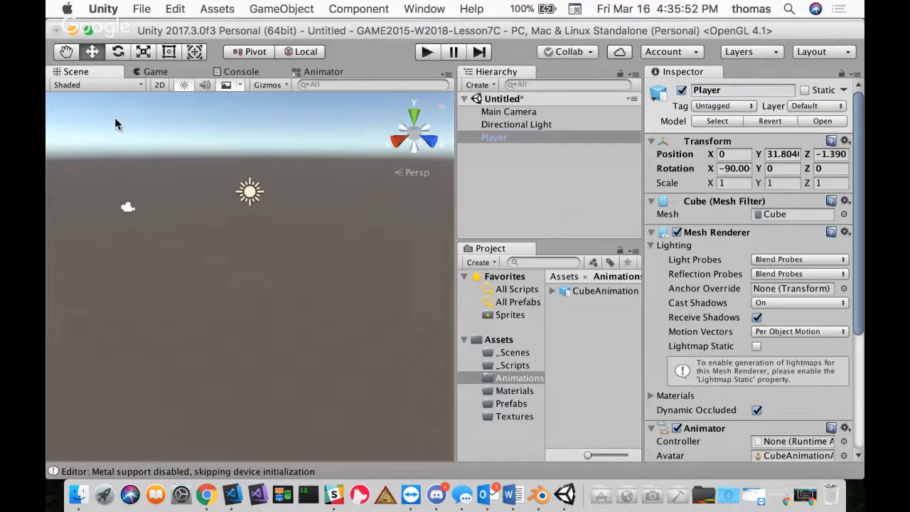
right_click(580, 329)
mouse_move(619, 169)
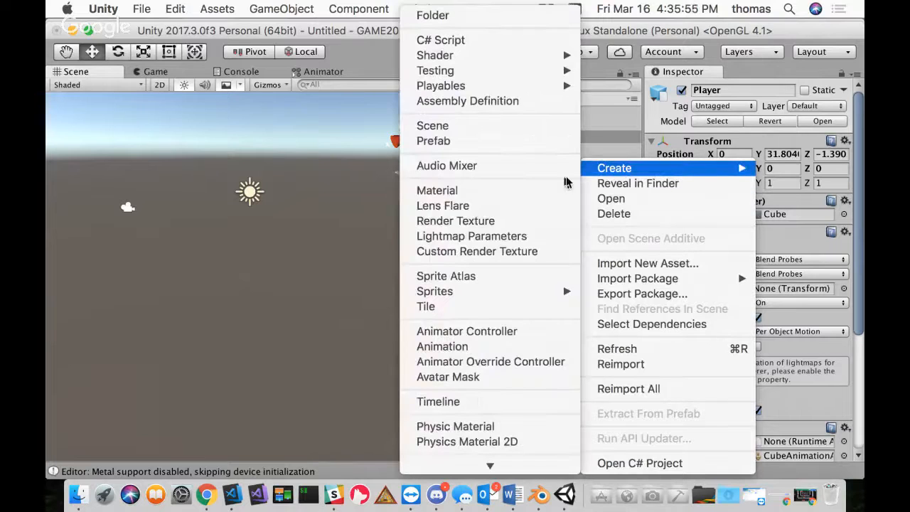
left_click(480, 334)
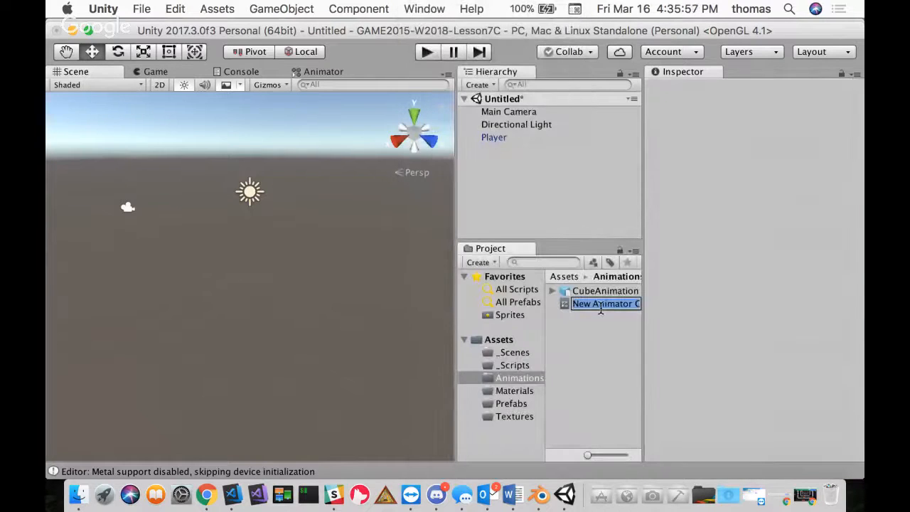
type("Cub")
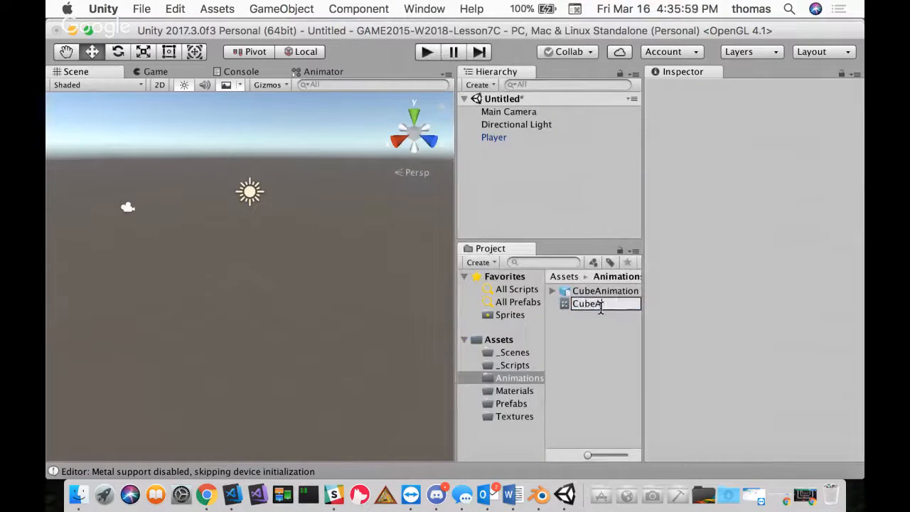
key("Return")
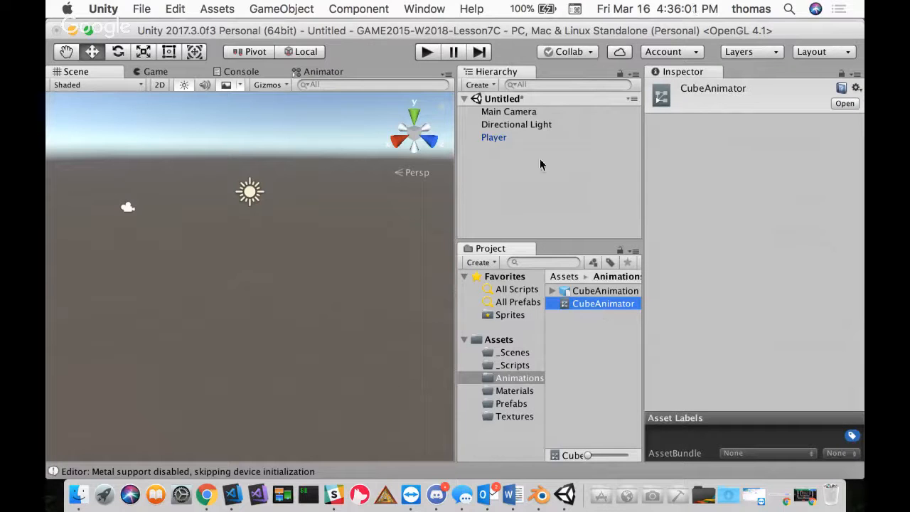
Step: Assign CubeAnimator as the controller of the Player's Animator component
left_click(501, 138)
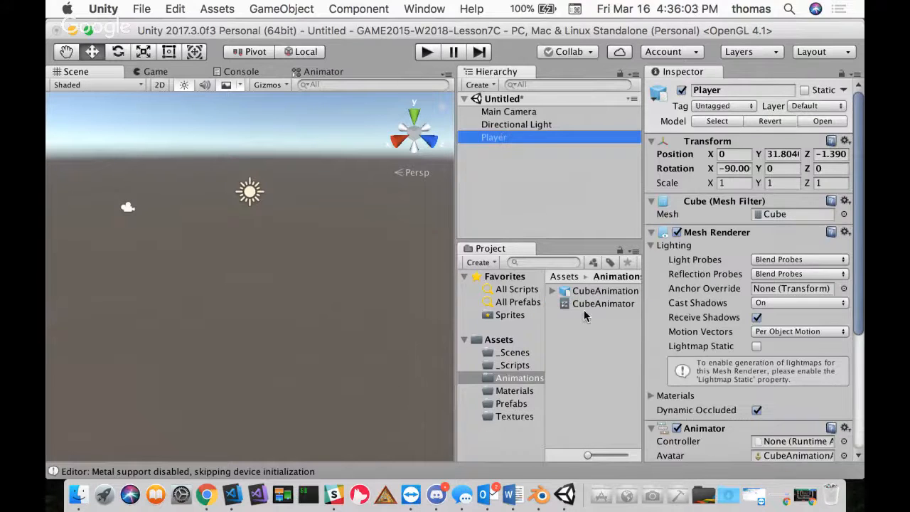
left_click(652, 233)
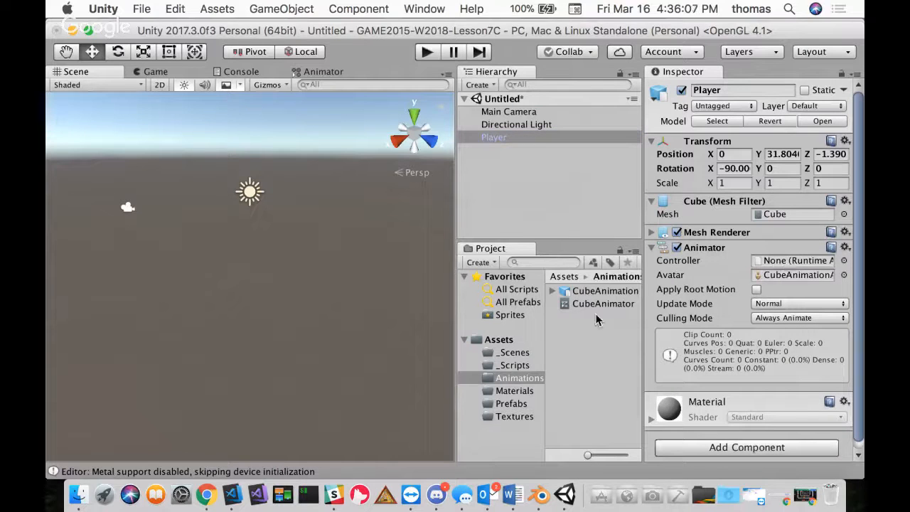
left_click_drag(588, 306, 778, 261)
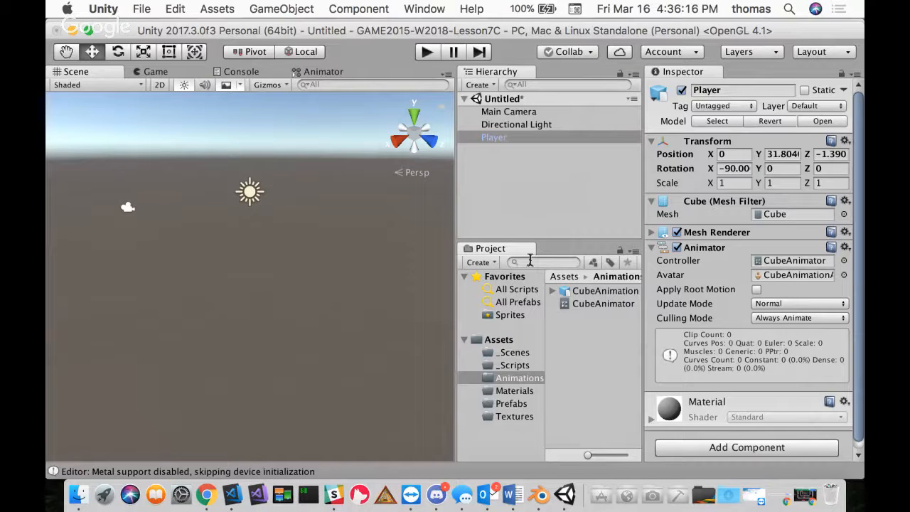
Step: Frame the Player in the Scene view and run the scene to check whether the cube animates
key("f")
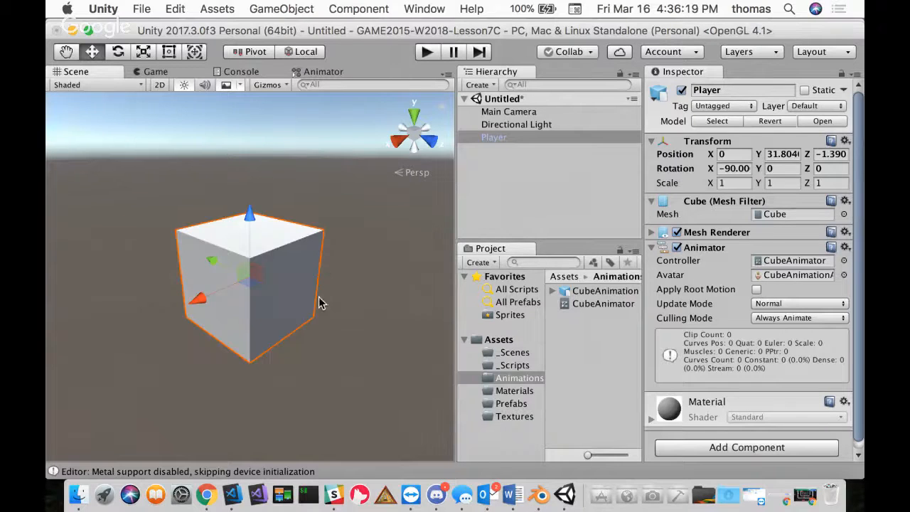
scroll(322, 305, "down", 10)
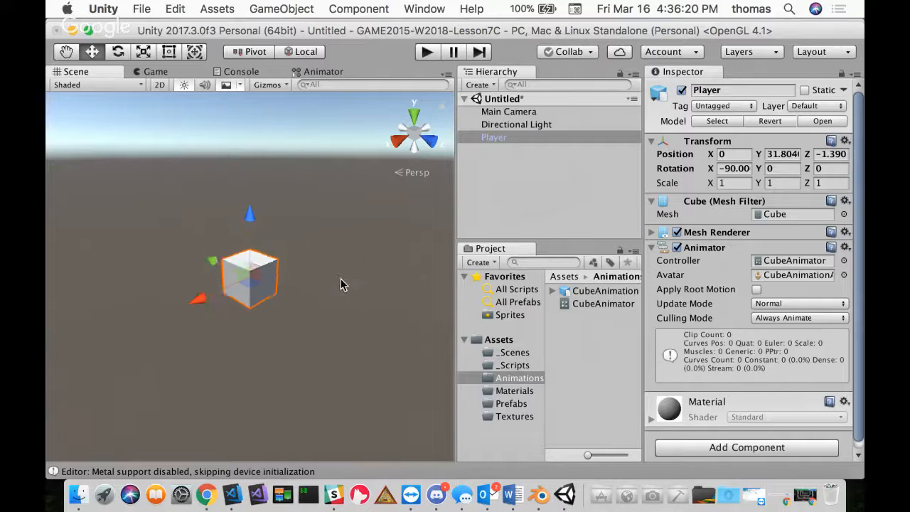
scroll(329, 306, "up", 2)
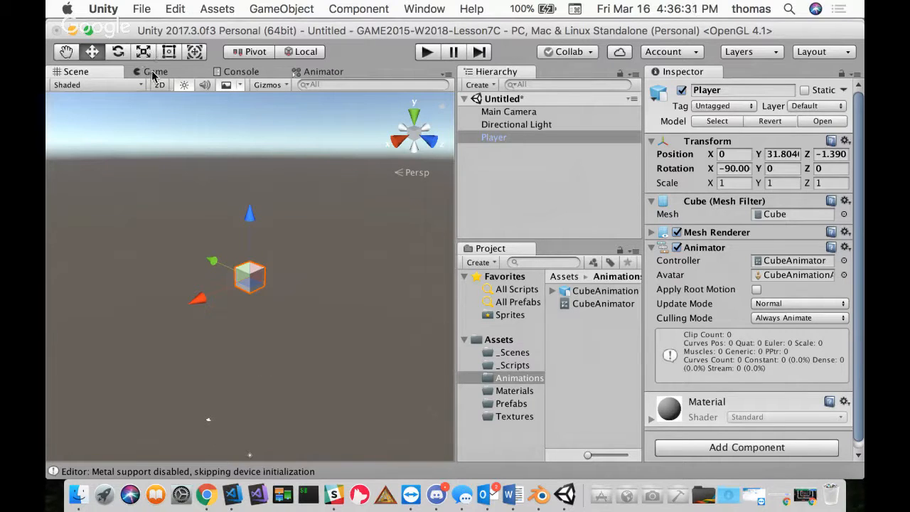
left_click(428, 55)
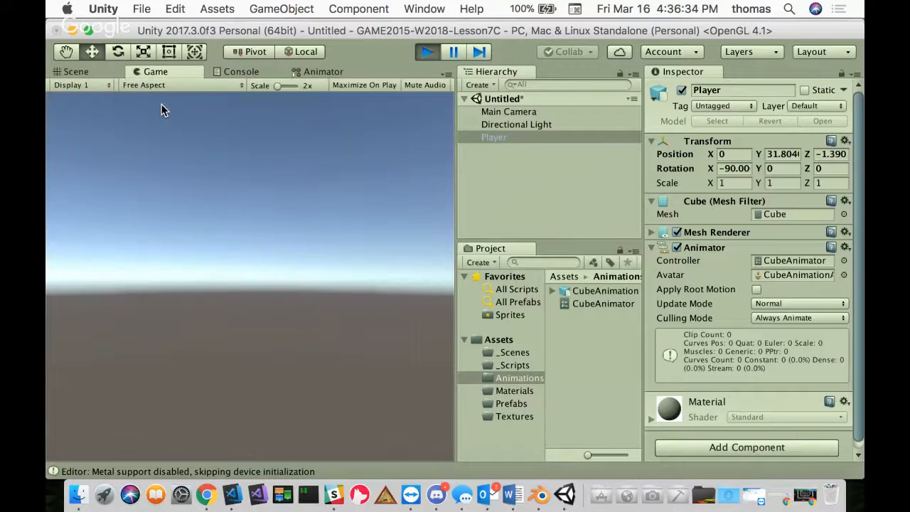
left_click(75, 72)
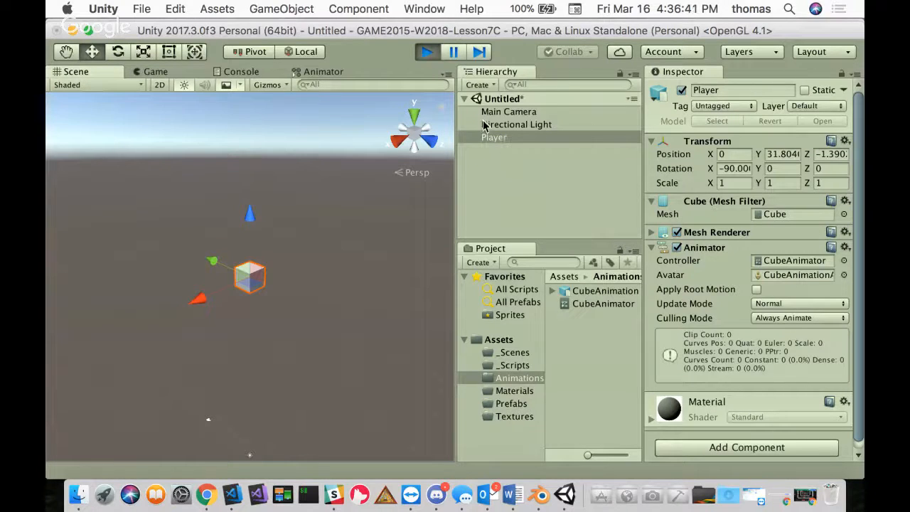
Step: Open the CubeAnimator controller, add CubeAnimation's clip as its default state, and place that state below Entry
double_click(591, 306)
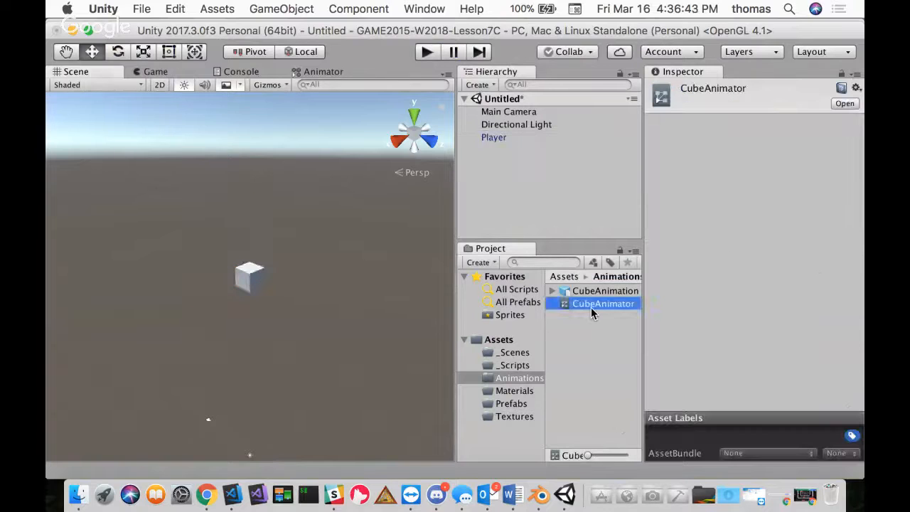
middle_click_drag(318, 209, 285, 260)
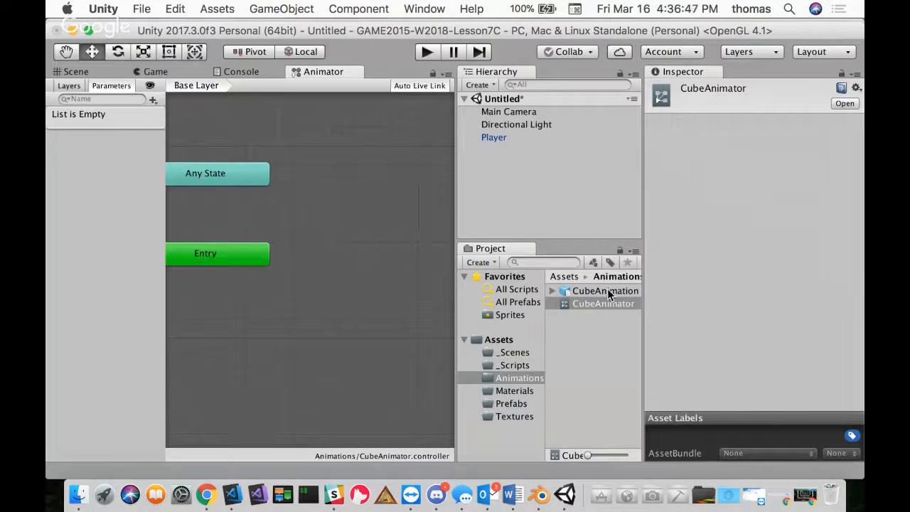
left_click_drag(605, 291, 352, 206)
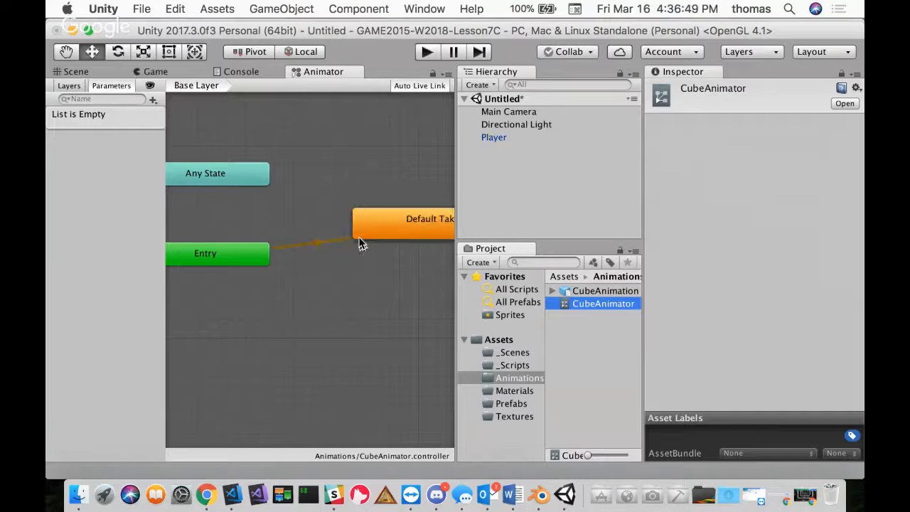
left_click_drag(419, 229, 341, 339)
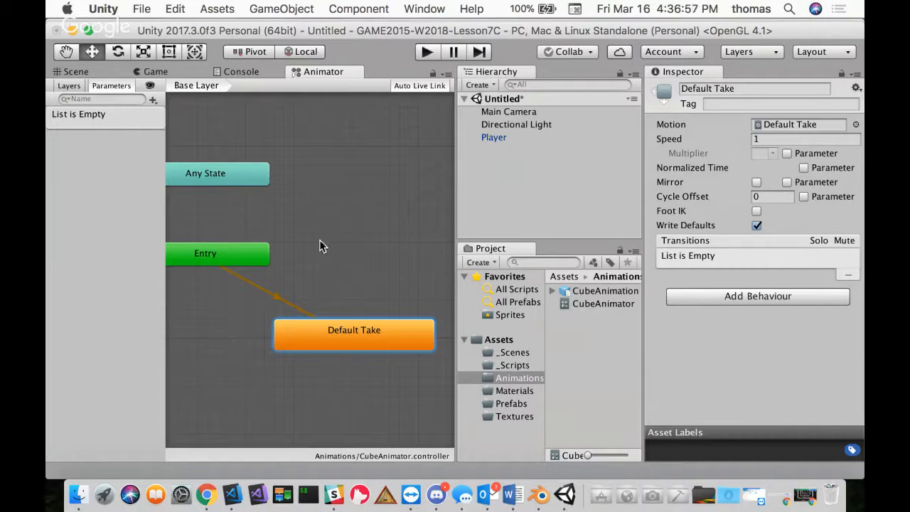
Step: Save the scene as Mai in the _Scenes folder
key("super+s")
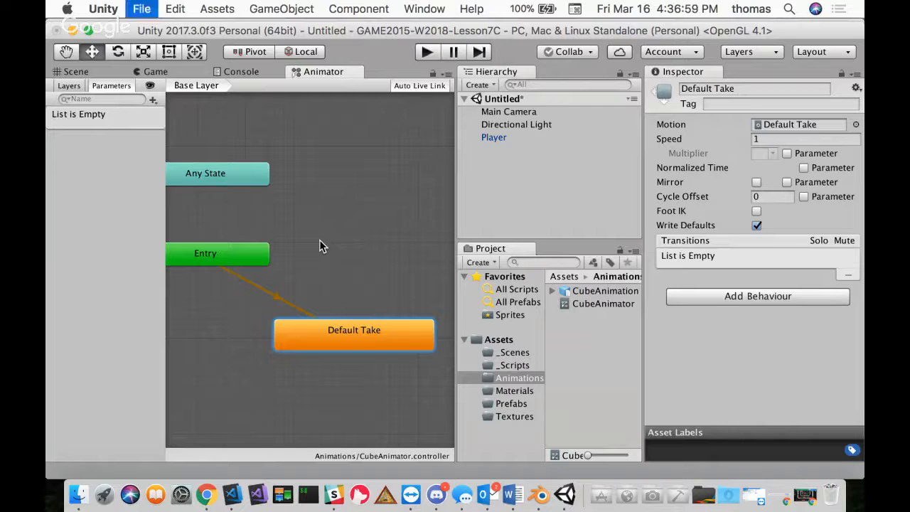
double_click(391, 168)
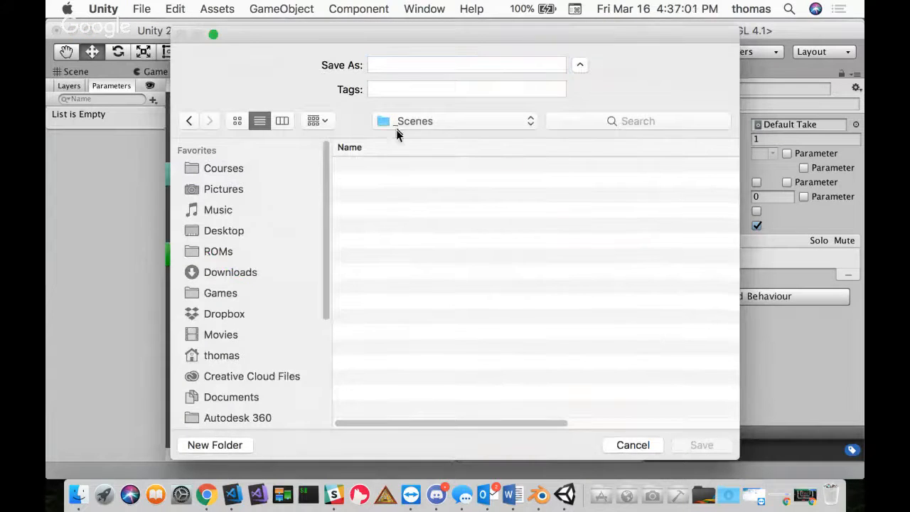
left_click(397, 64)
type("Mai")
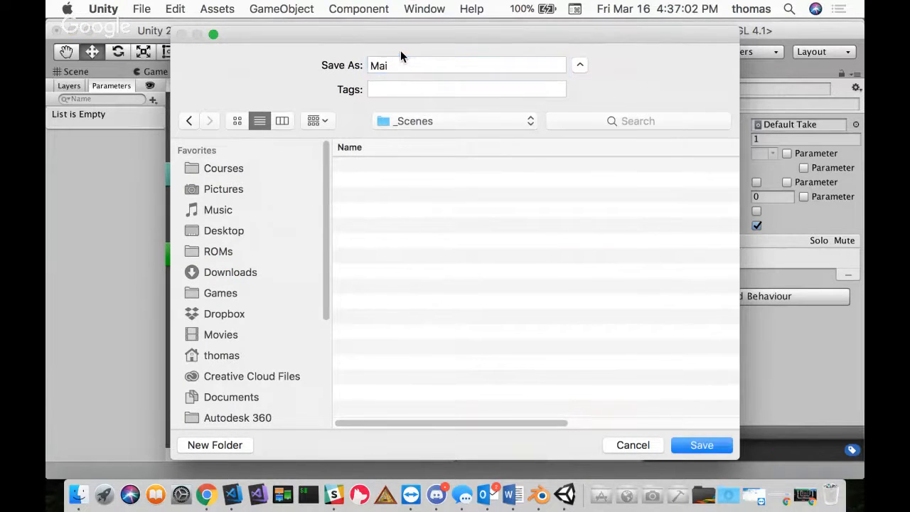
key("Return")
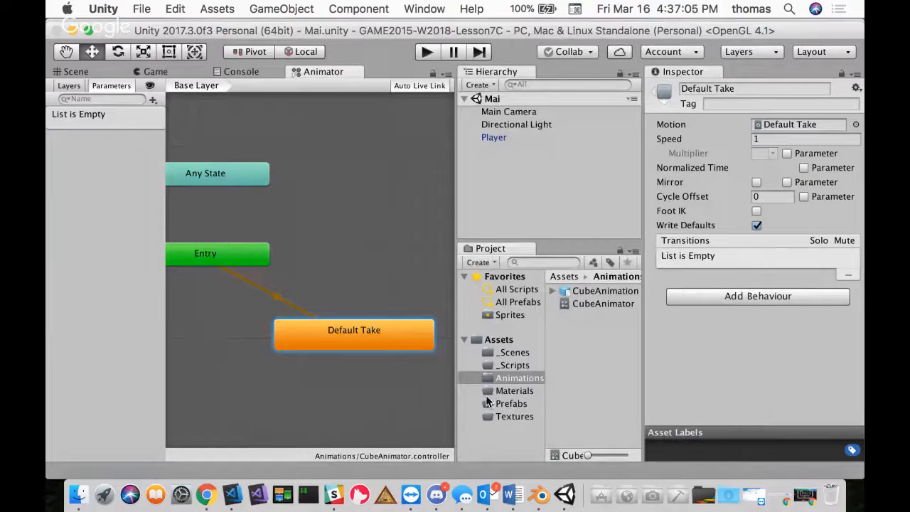
Step: Rename the Mai scene asset in the _Scenes folder to Main and save the scene
left_click(514, 353)
left_click(581, 292)
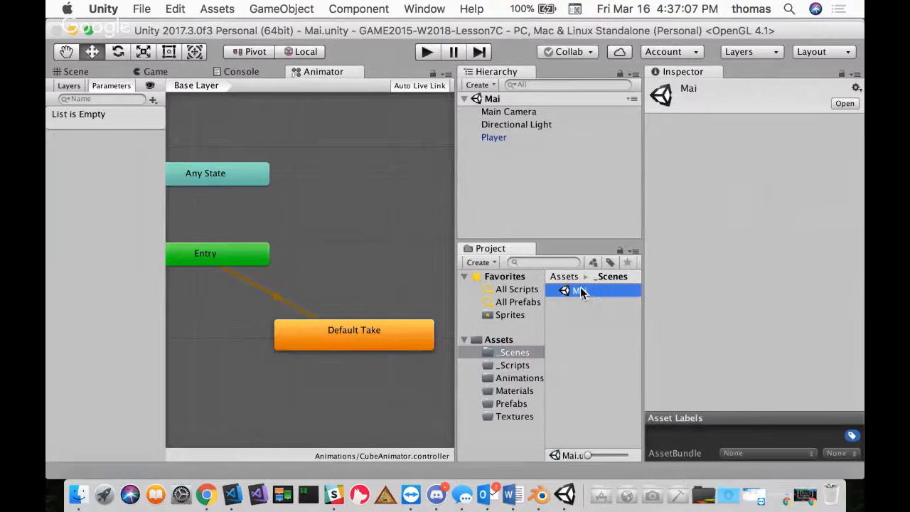
left_click(581, 293)
left_click(595, 292)
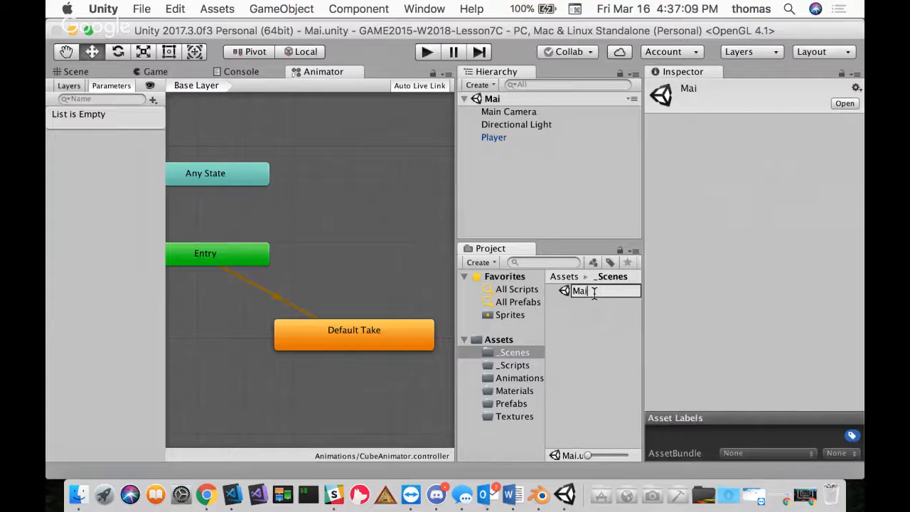
key("Return")
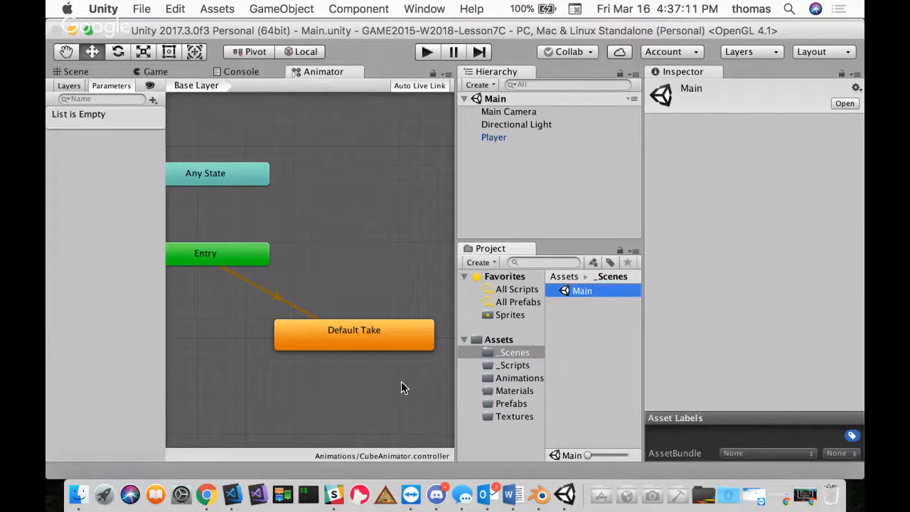
key("super+s")
Step: Run the Main scene and examine the cube's animation in the Scene view
left_click(425, 54)
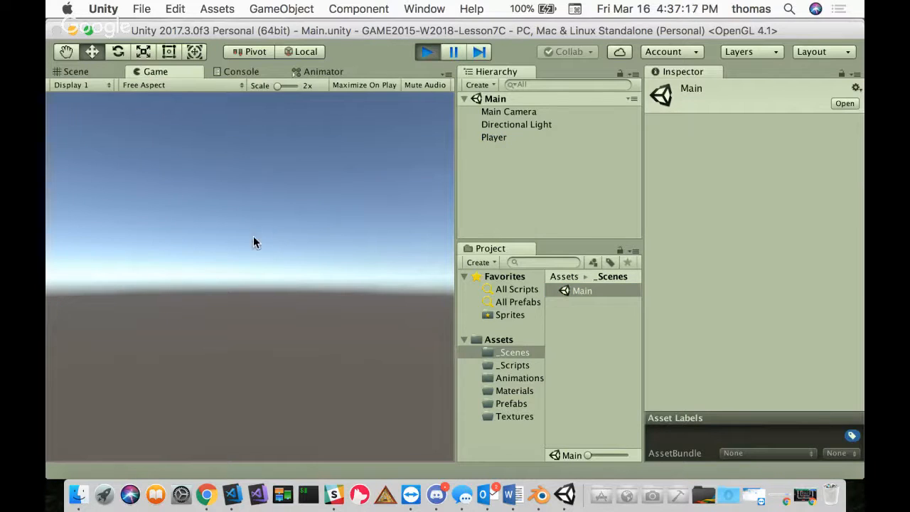
left_click(83, 73)
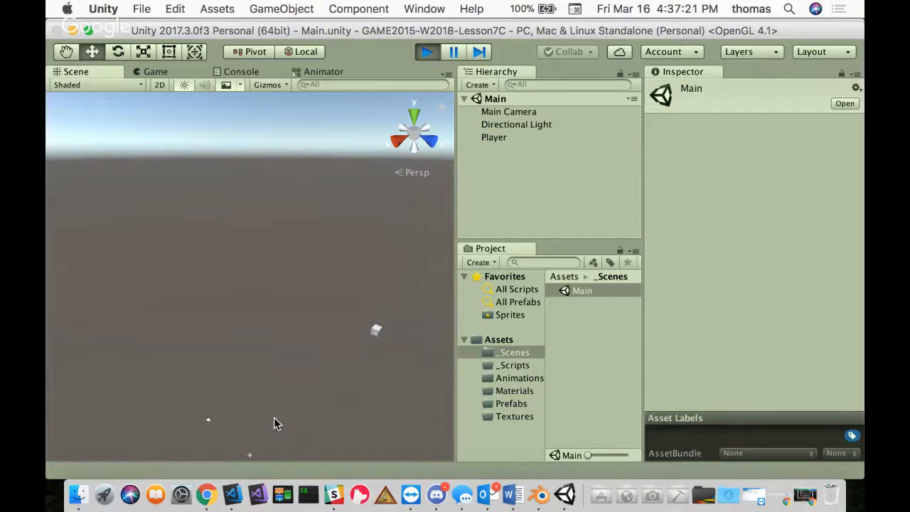
middle_click_drag(277, 328, 284, 161)
Step: Try moving the Main Camera back along Z to -42 while the scene is running
left_click(497, 112)
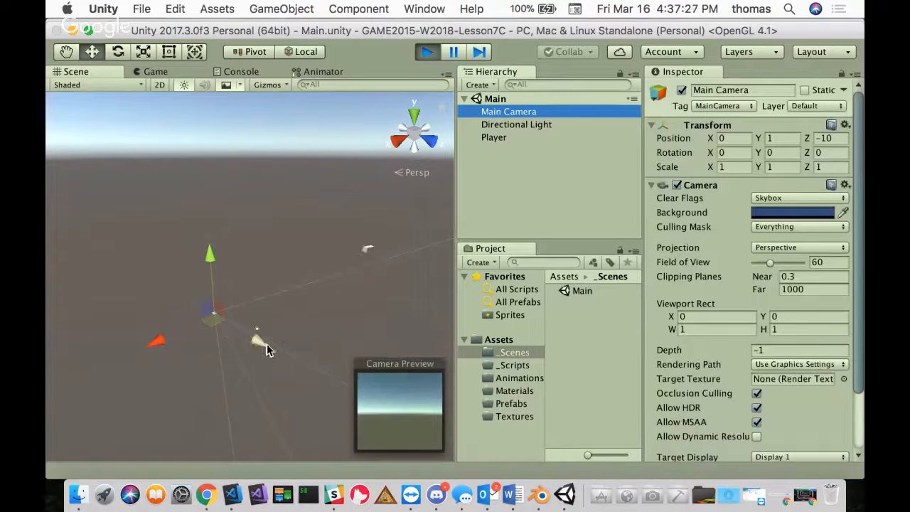
left_click(256, 339)
left_click_drag(257, 341, 241, 333)
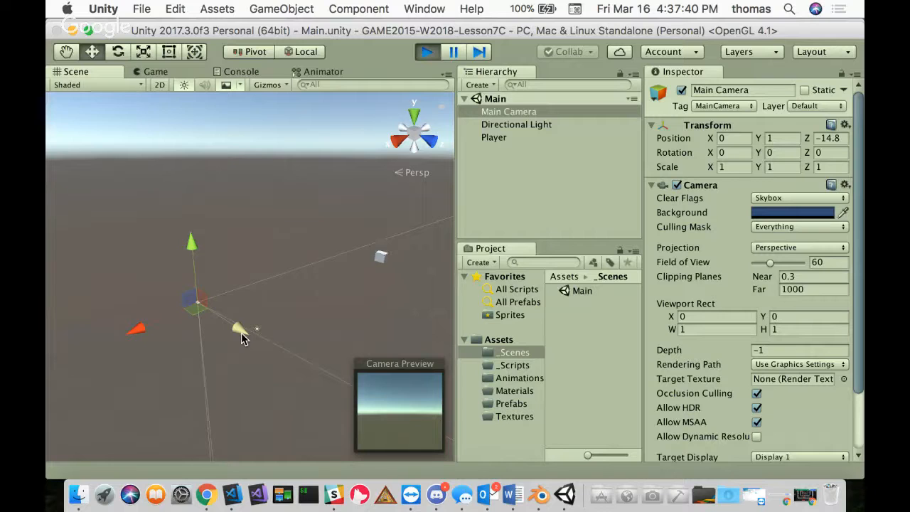
left_click_drag(235, 331, 140, 285)
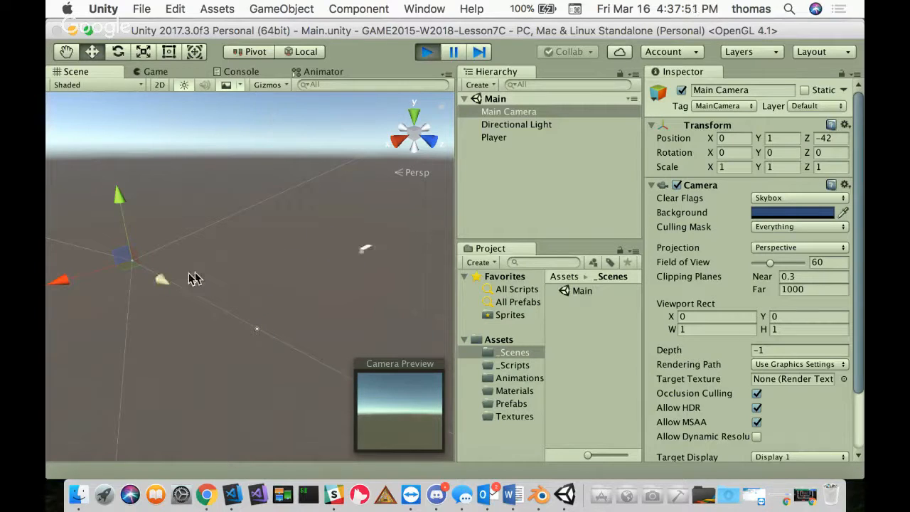
Step: Try rotating the running scene's Main Camera to about -23.2 on Y and check the cube in the Game view
left_click(118, 51)
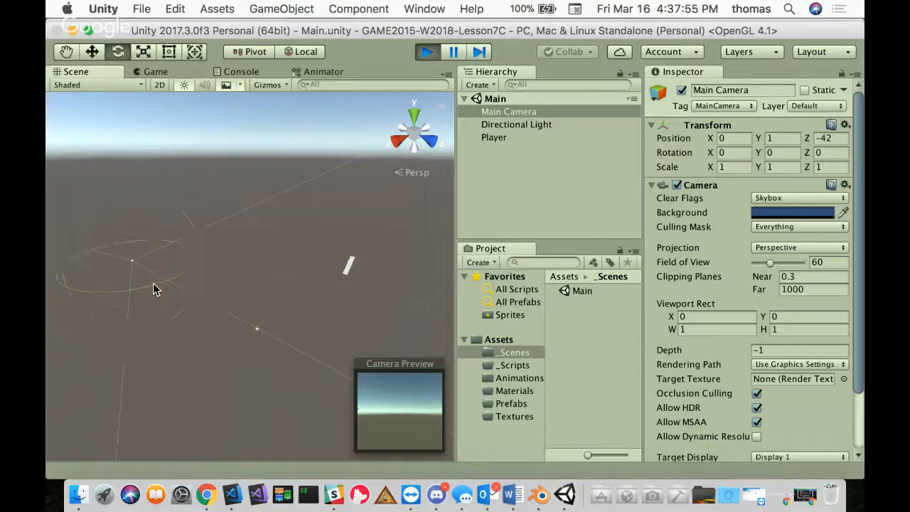
left_click_drag(152, 288, 212, 268)
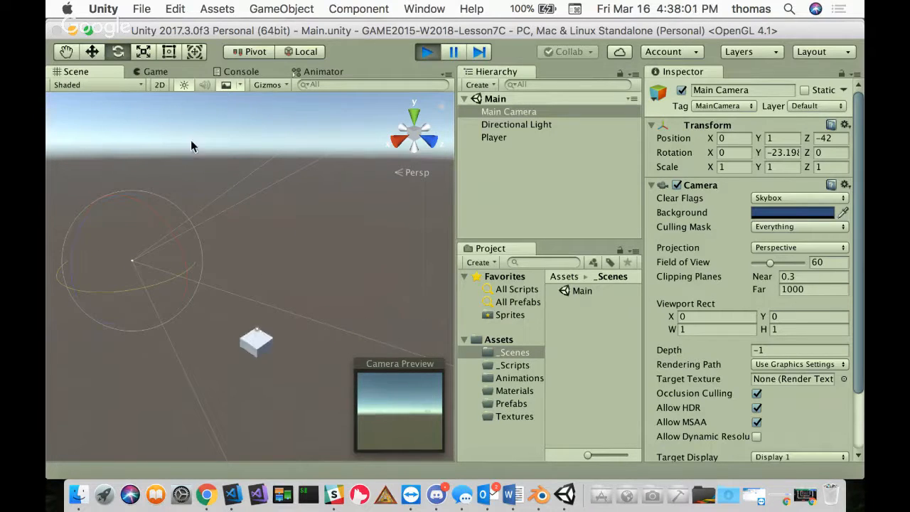
left_click(155, 71)
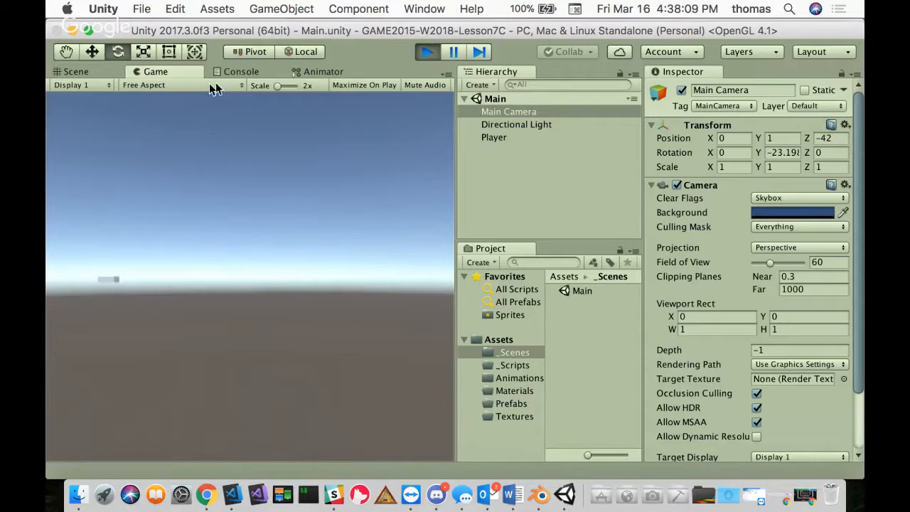
left_click(81, 74)
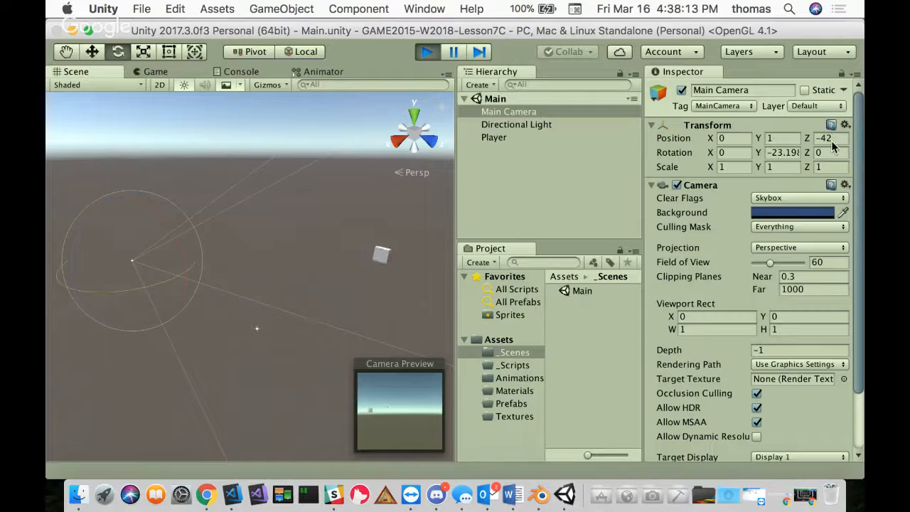
Step: Stop the running scene and set the Main Camera's Y rotation to -43 and its Z position to -22
left_click(428, 54)
left_click(780, 152)
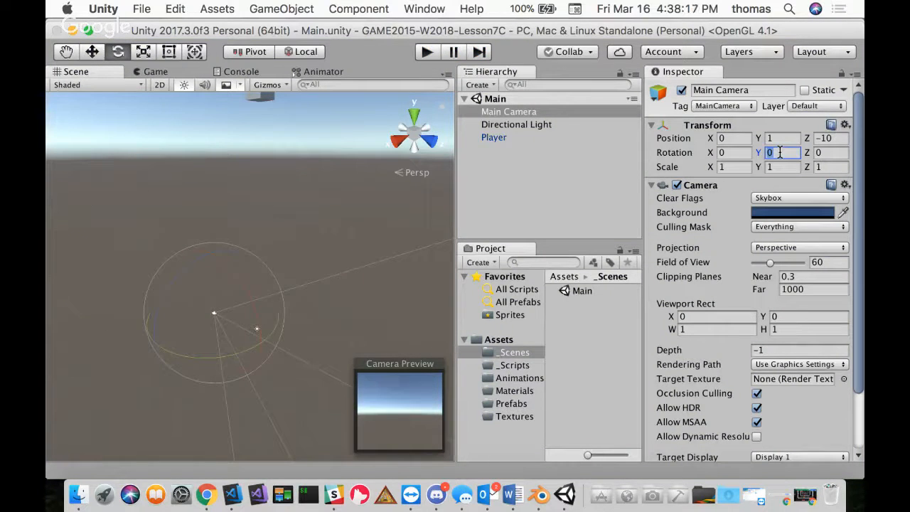
type("-45")
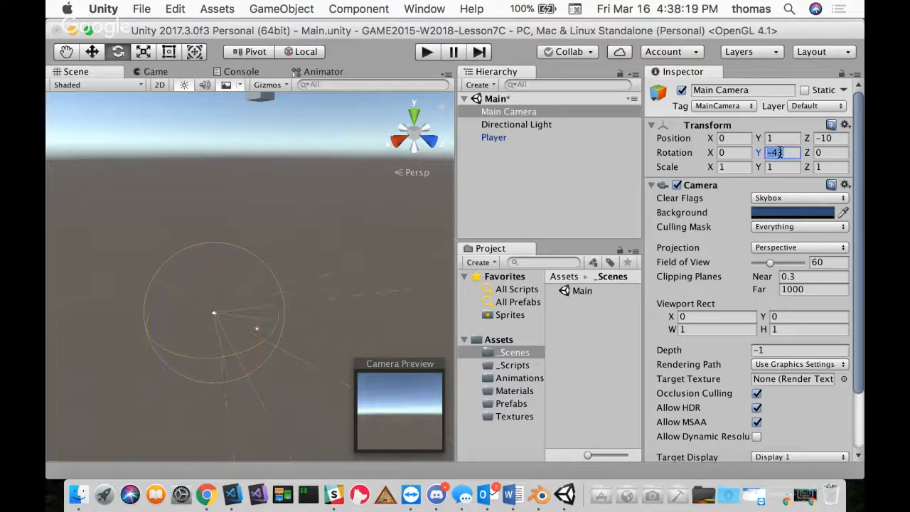
left_click(832, 138)
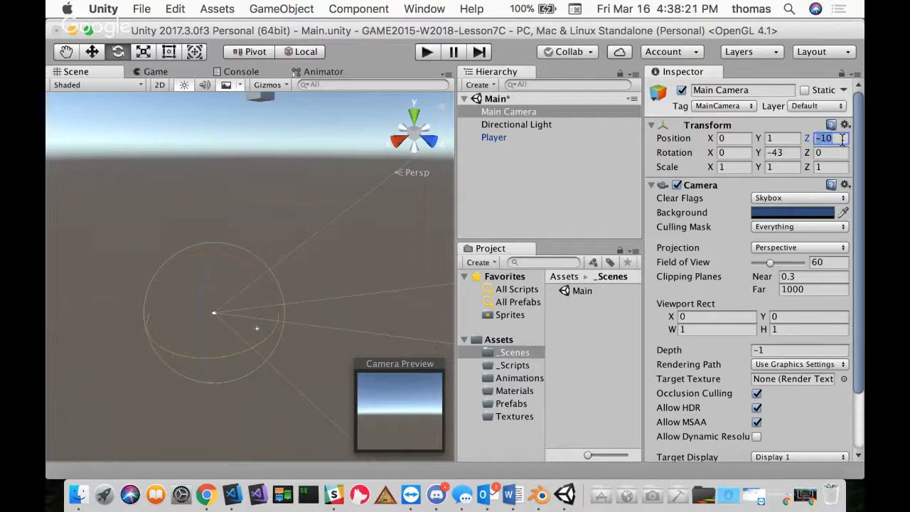
type("-22")
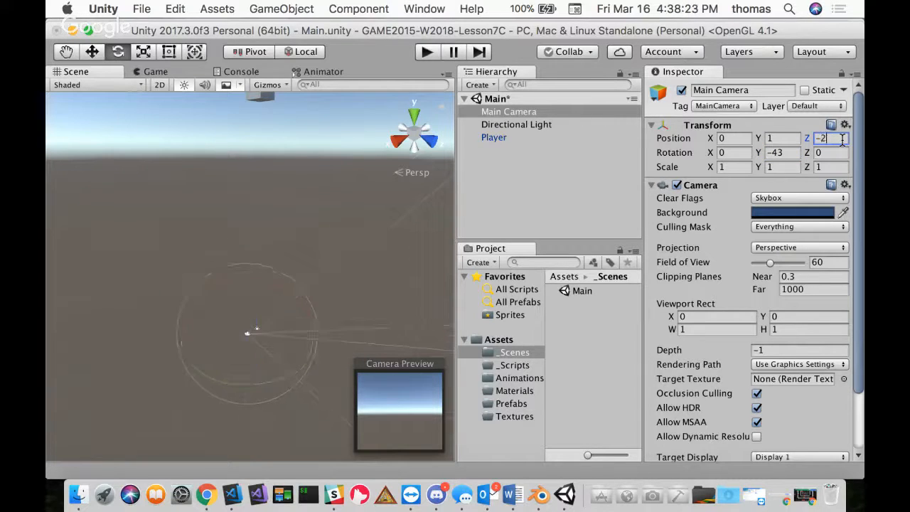
key("Return")
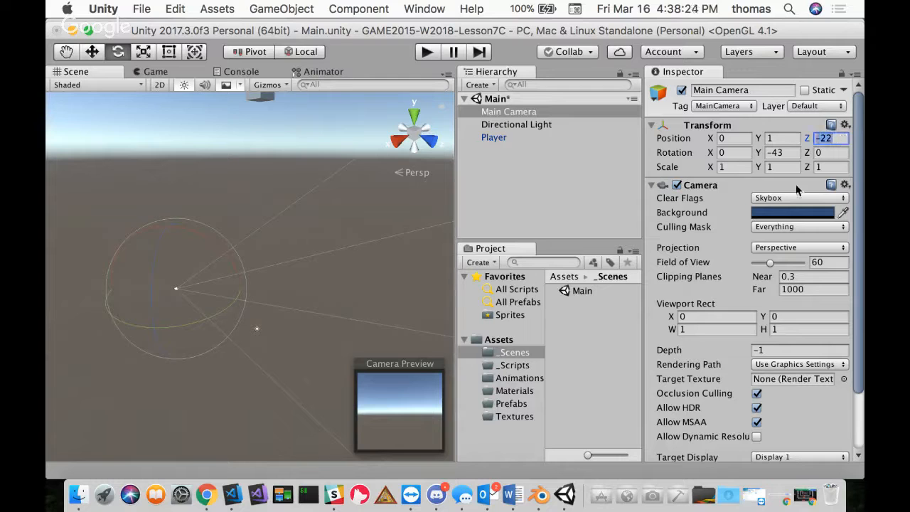
Step: Run the scene to check the cube from the camera and inspect the Player's components and motion in the Scene view
left_click(427, 52)
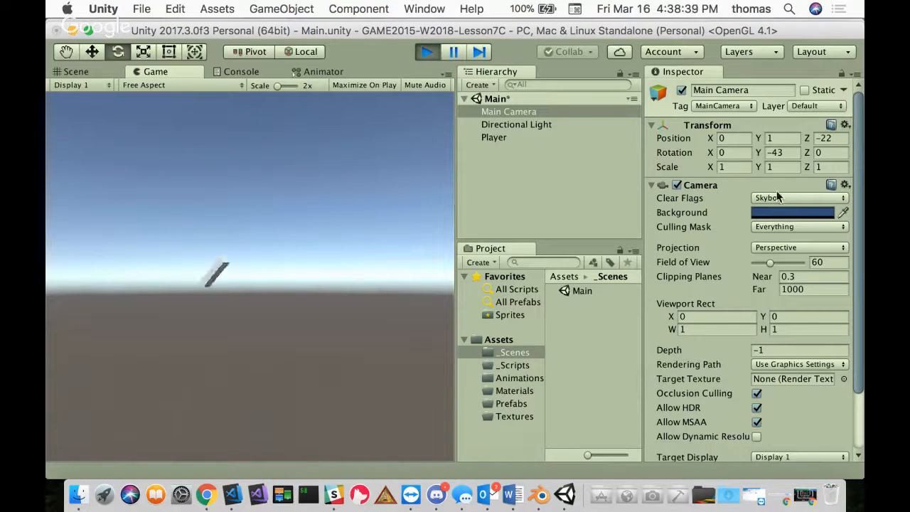
left_click(501, 140)
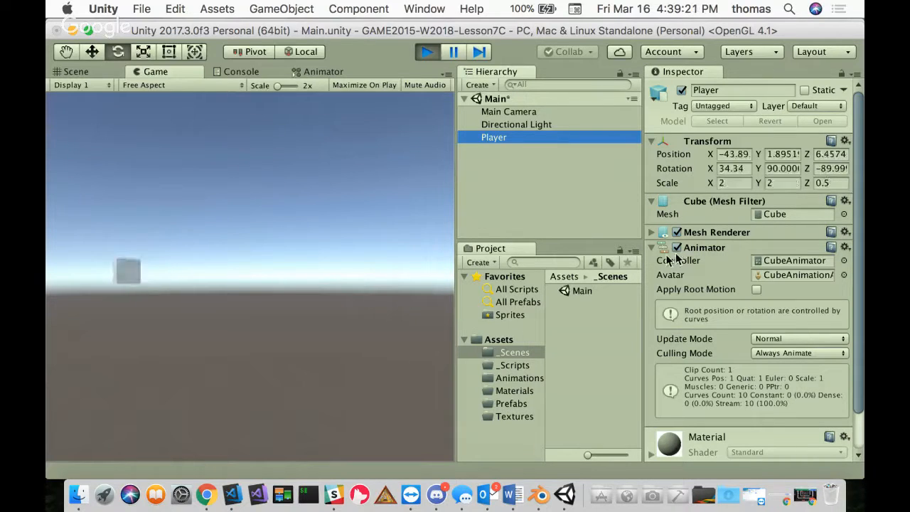
left_click(87, 72)
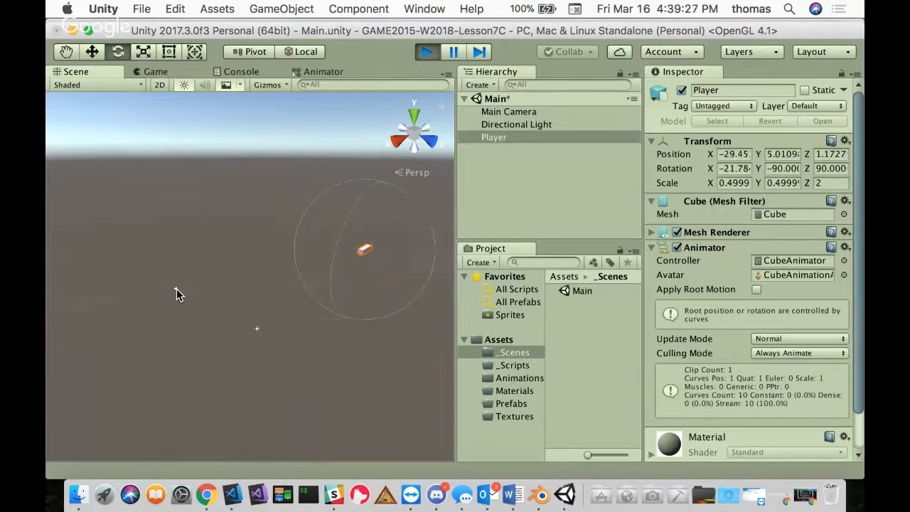
Step: Try a Main Camera Y rotation of about -30.4 and position X 3.5, Y 12.9, Z -28 while the scene runs
left_click(177, 289)
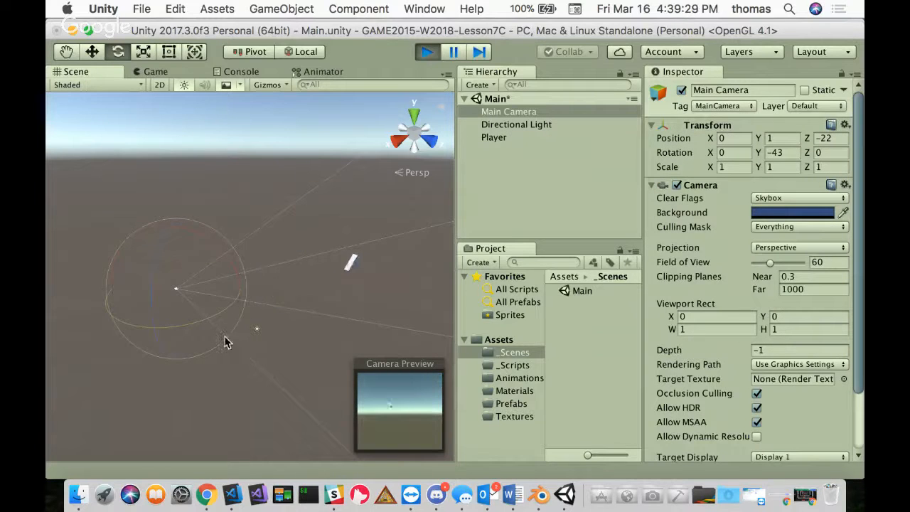
left_click_drag(225, 315, 203, 320)
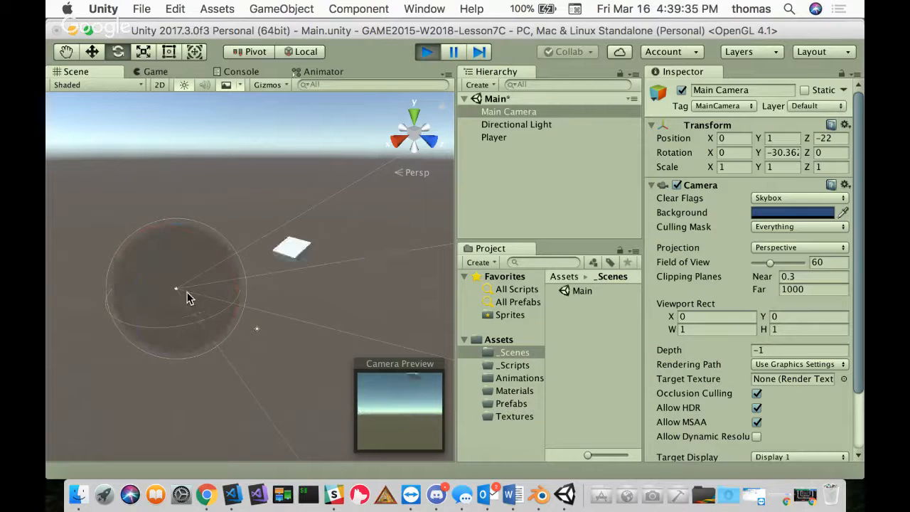
left_click(92, 52)
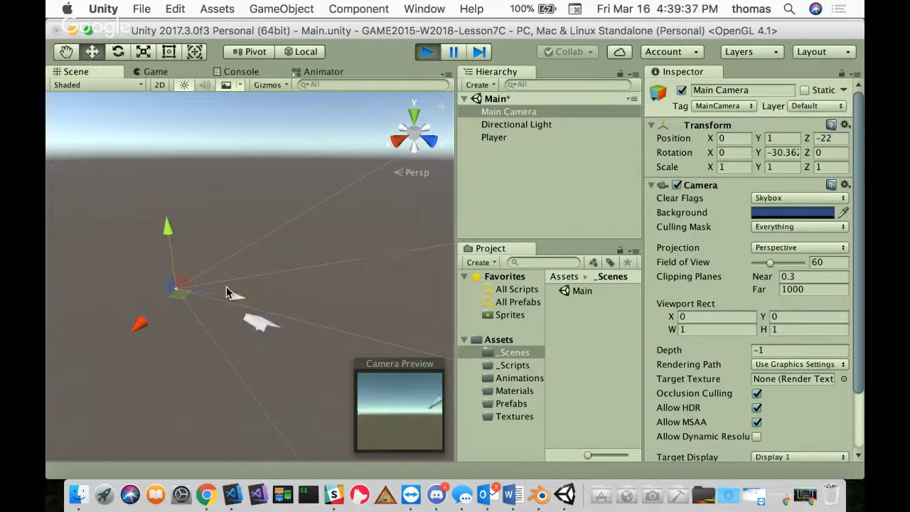
left_click_drag(234, 298, 203, 291)
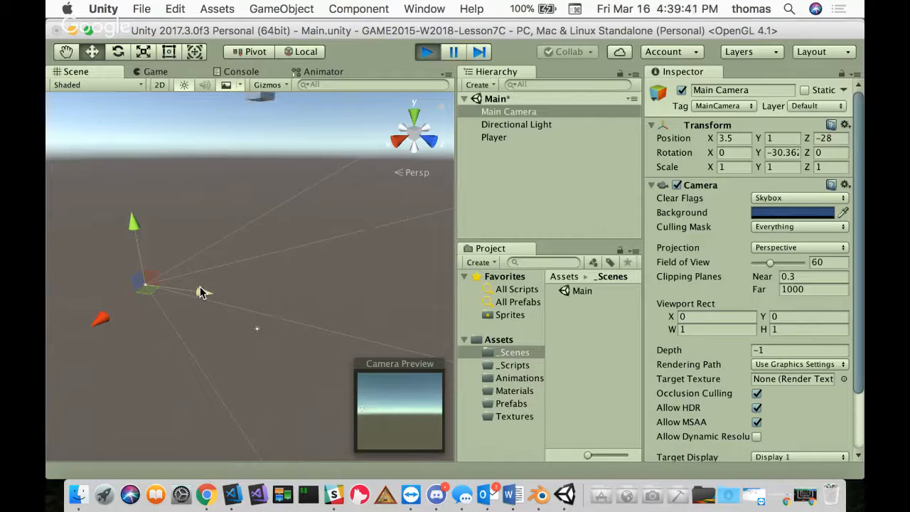
left_click_drag(133, 221, 117, 178)
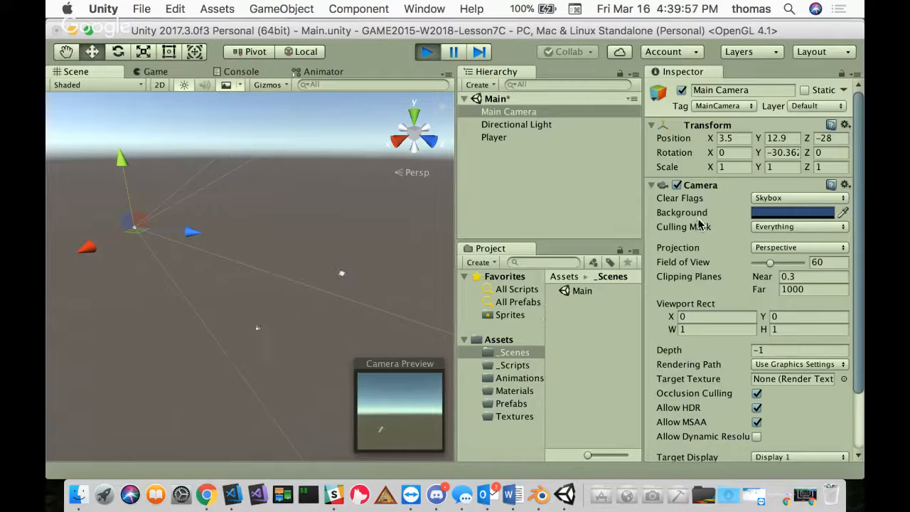
left_click(784, 152)
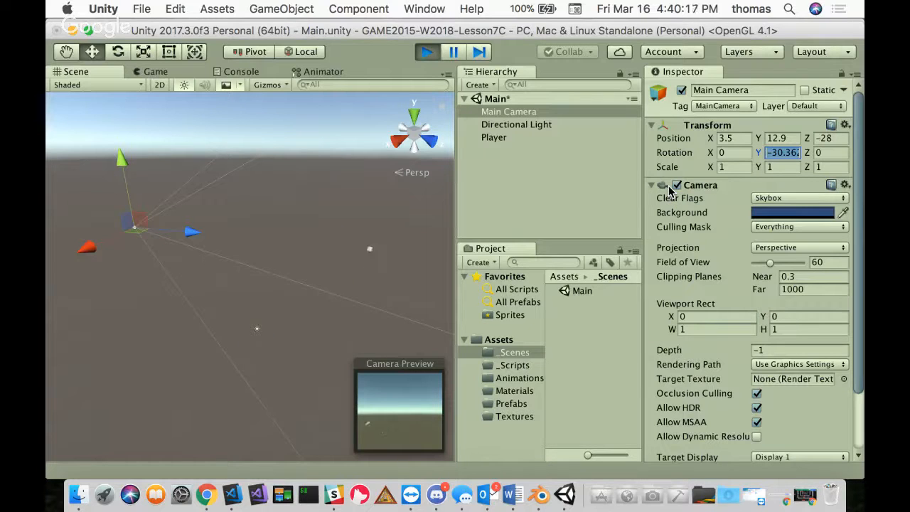
Step: Stop the running scene and set the Main Camera's position to X 5, Y 12.9, Z -28
left_click(426, 52)
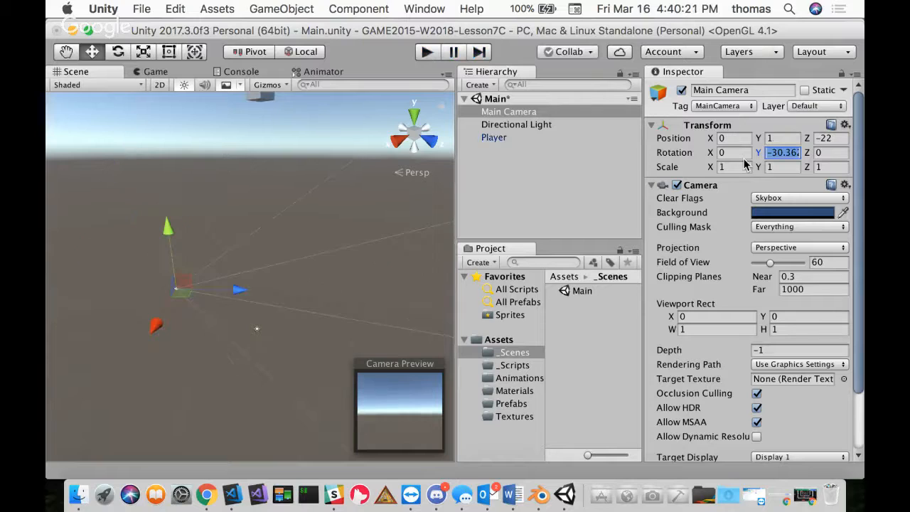
left_click(783, 137)
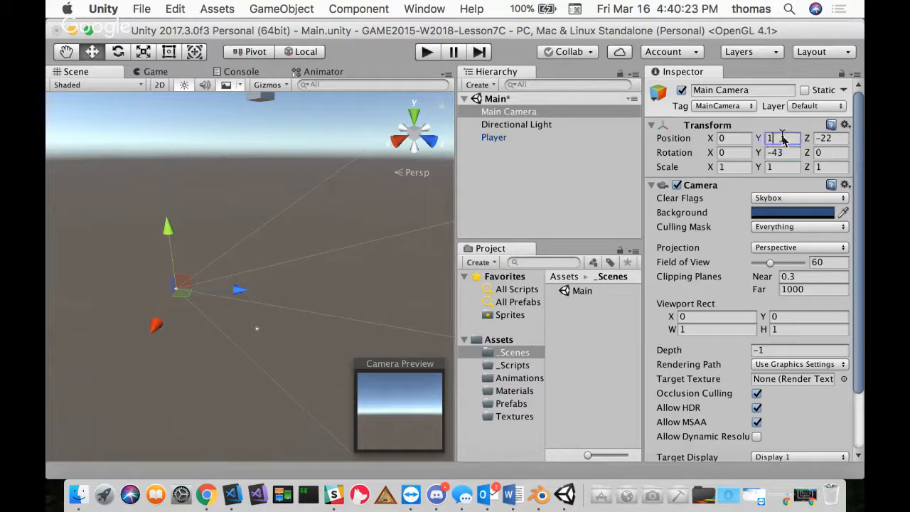
type("2.8")
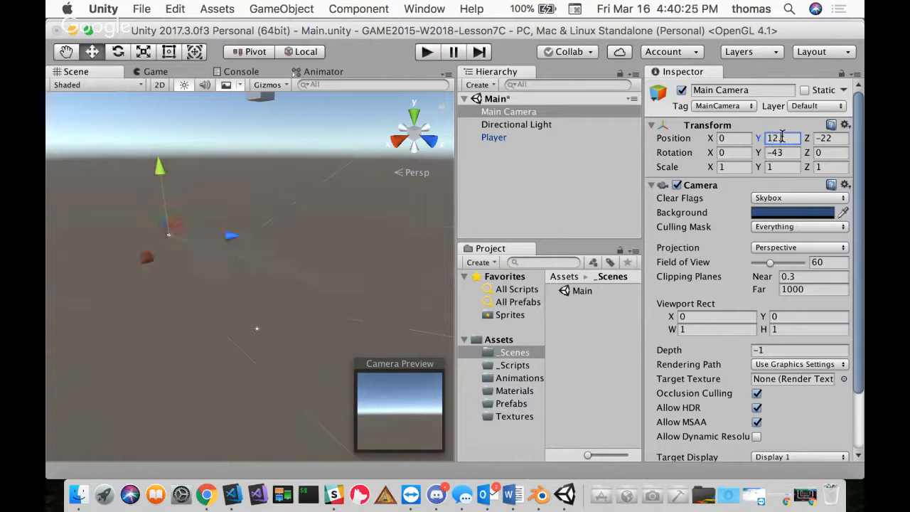
key("Return")
left_click(834, 139)
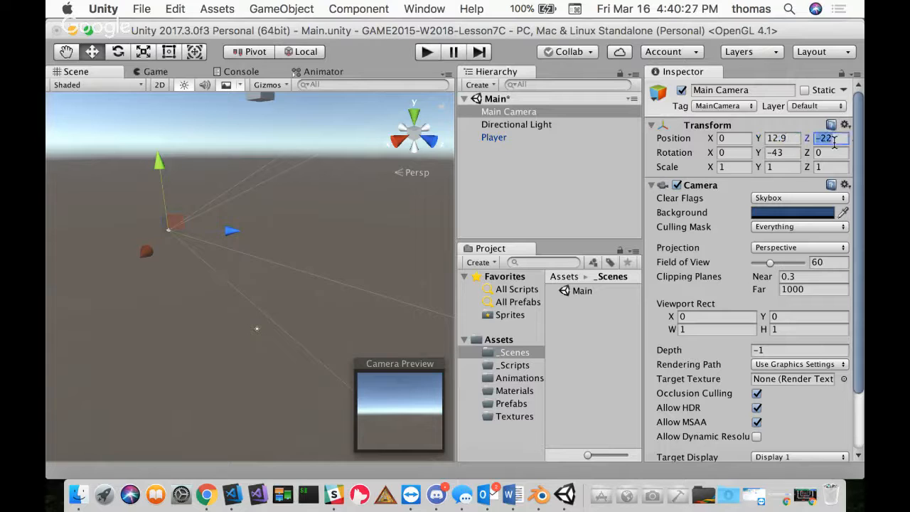
type("-28")
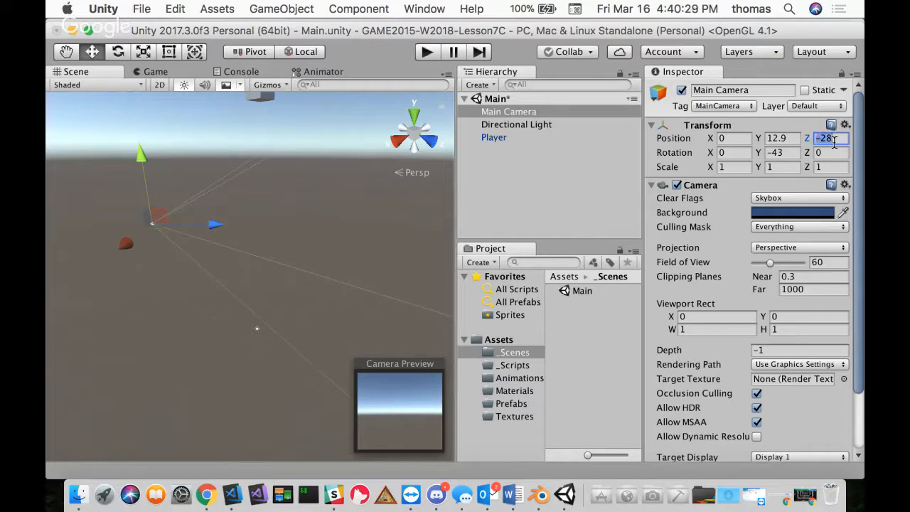
left_click(727, 138)
type("5")
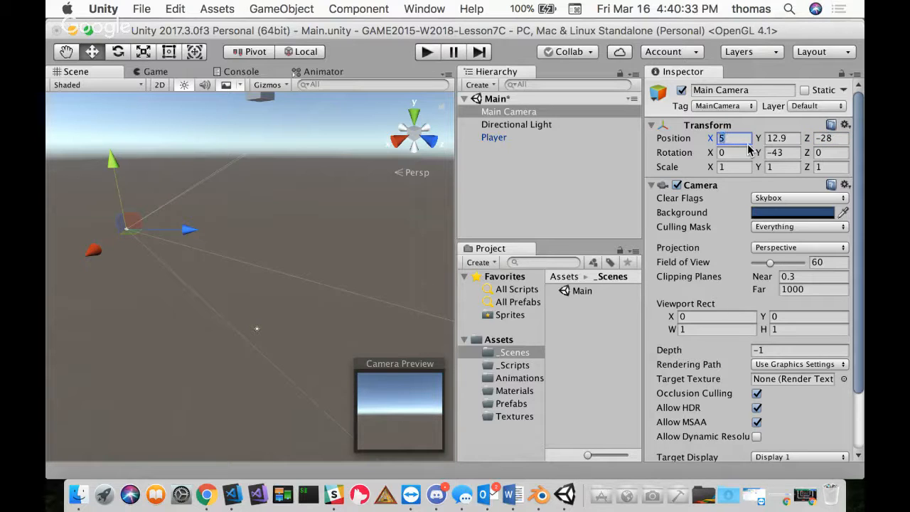
Step: Test the camera's view of the cube by running and stopping the scene, and save the Main scene
left_click(428, 54)
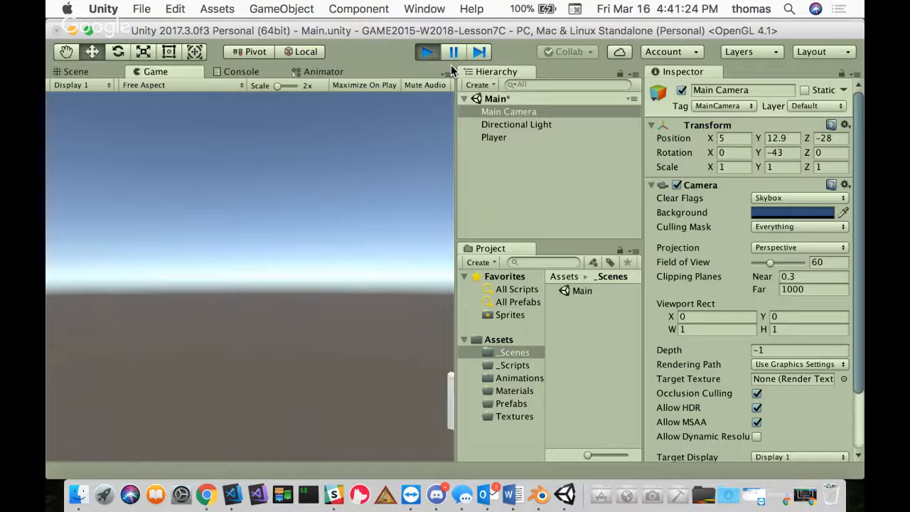
left_click(426, 53)
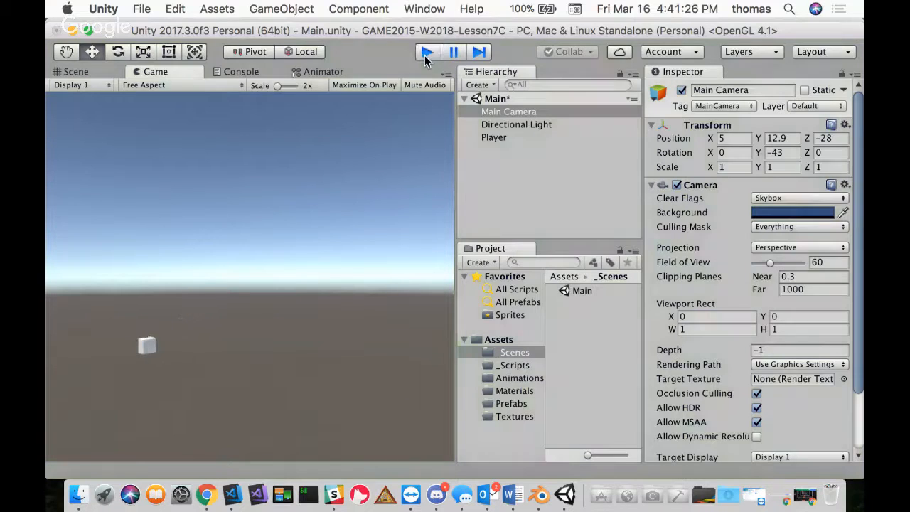
key("super+s")
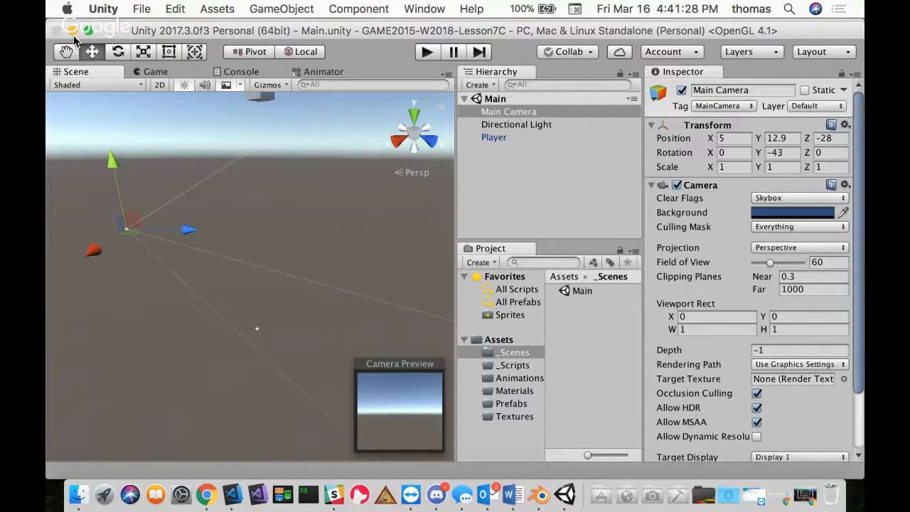
Step: Minimise Unity, switch to Blender, and start a new file from the start-up file
left_click(71, 31)
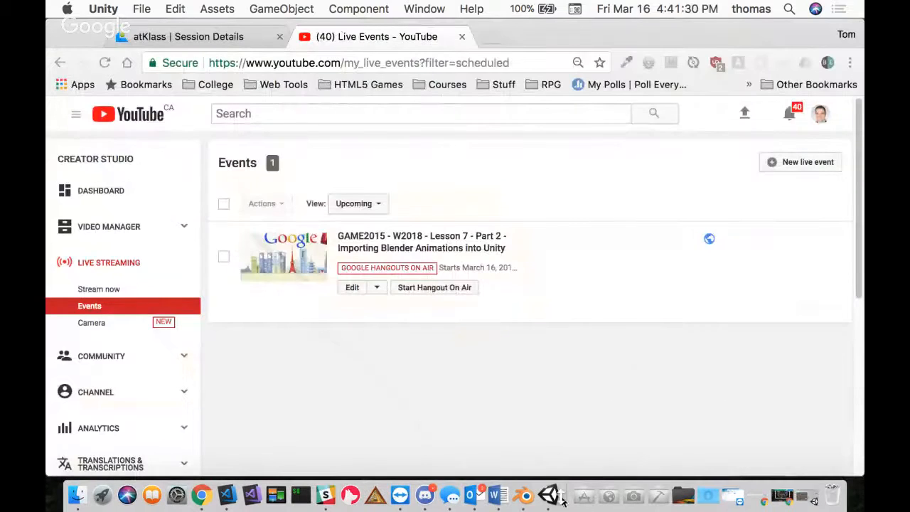
left_click(524, 496)
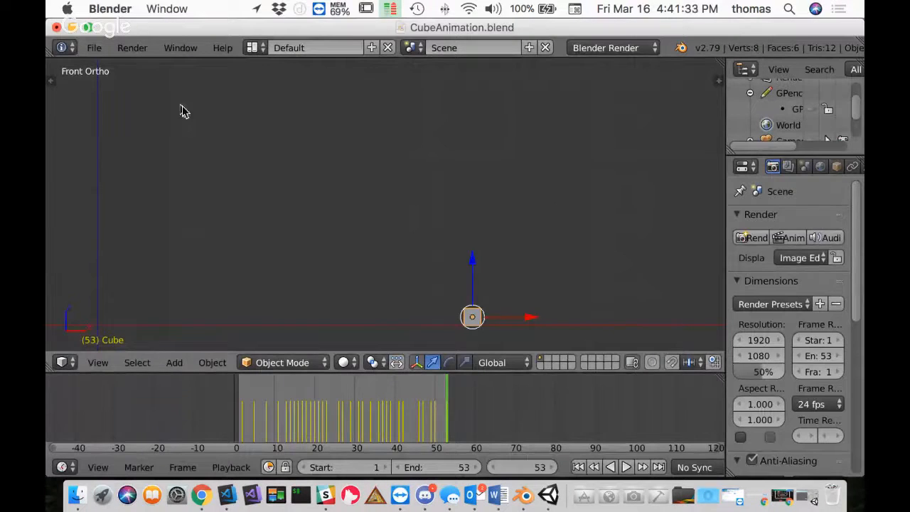
left_click(94, 48)
left_click(117, 173)
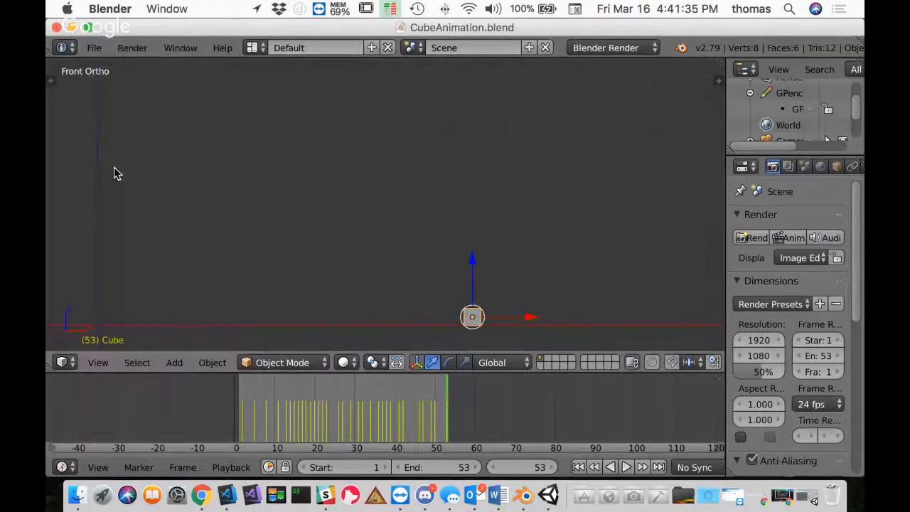
left_click(91, 52)
left_click(107, 68)
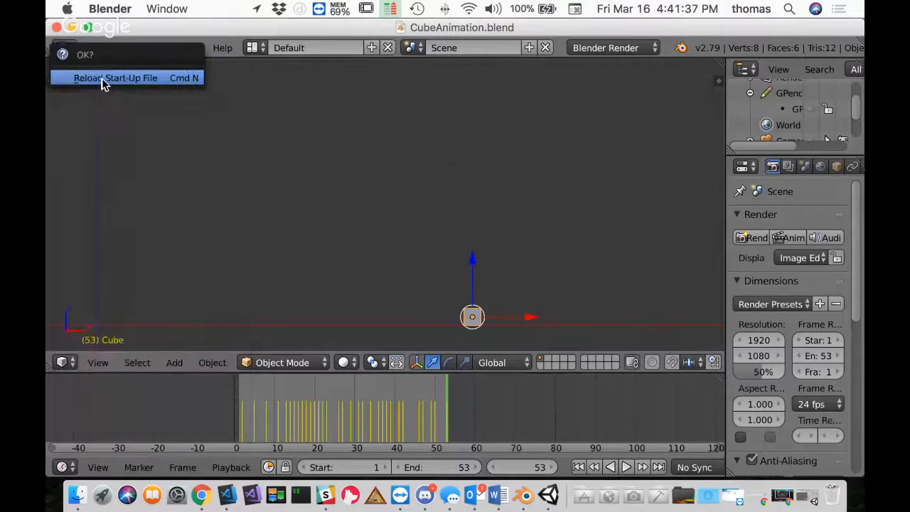
left_click(143, 78)
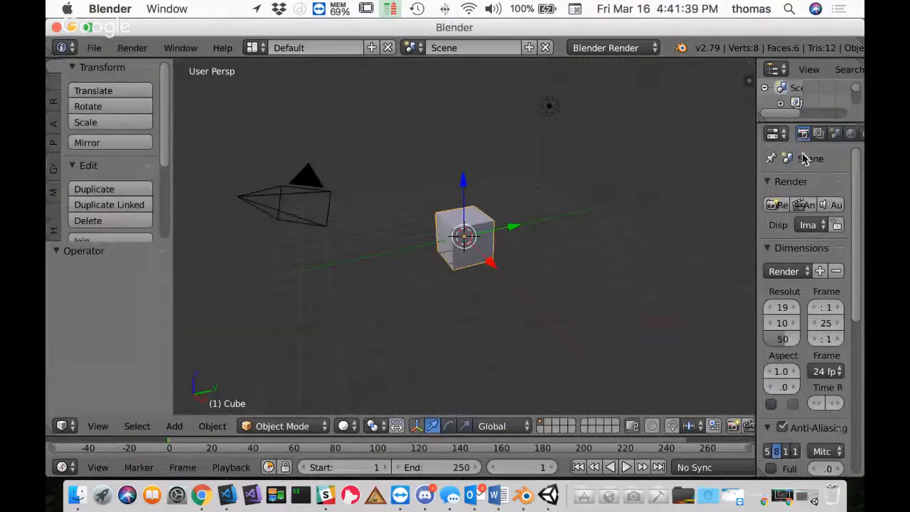
Step: Set the scene's units to the Meters preset
left_click(834, 134)
left_click(784, 294)
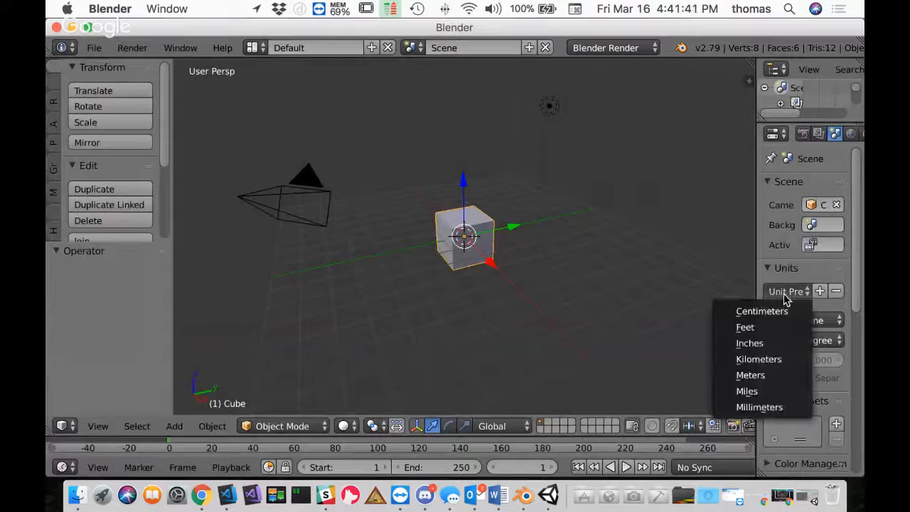
left_click(760, 375)
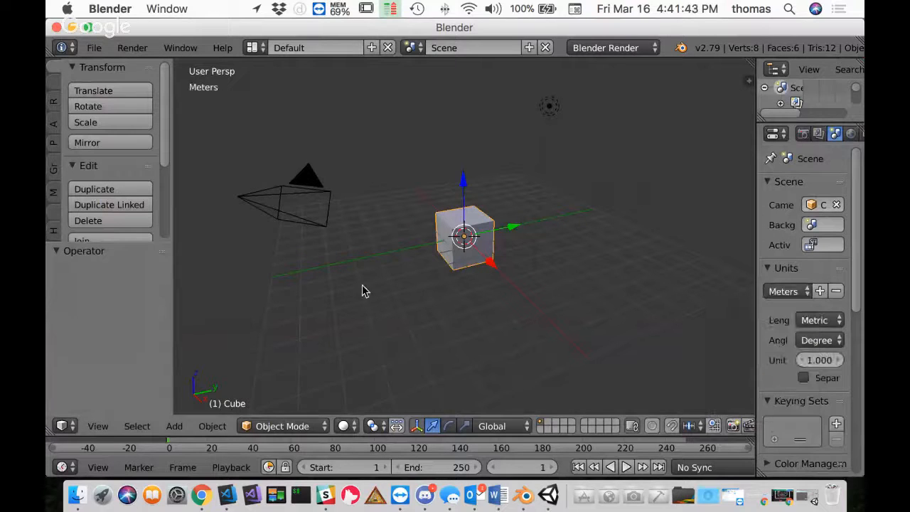
Step: Delete the default cube and hide the camera and lamp from the viewport
key("x")
left_click(463, 260)
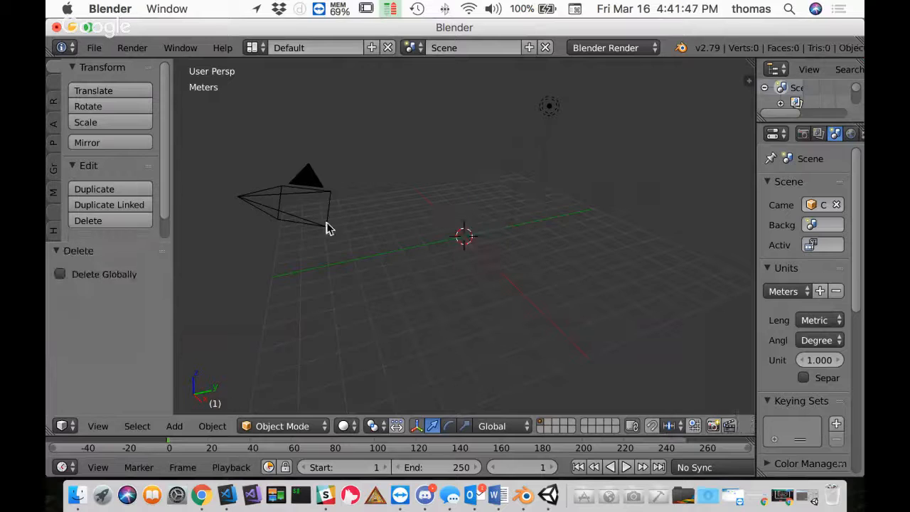
right_click(308, 182)
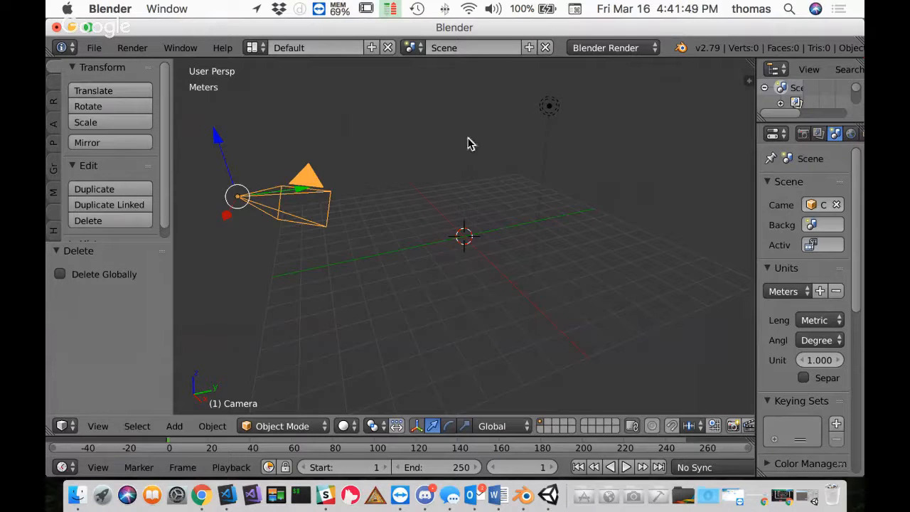
right_click(549, 111, "shift")
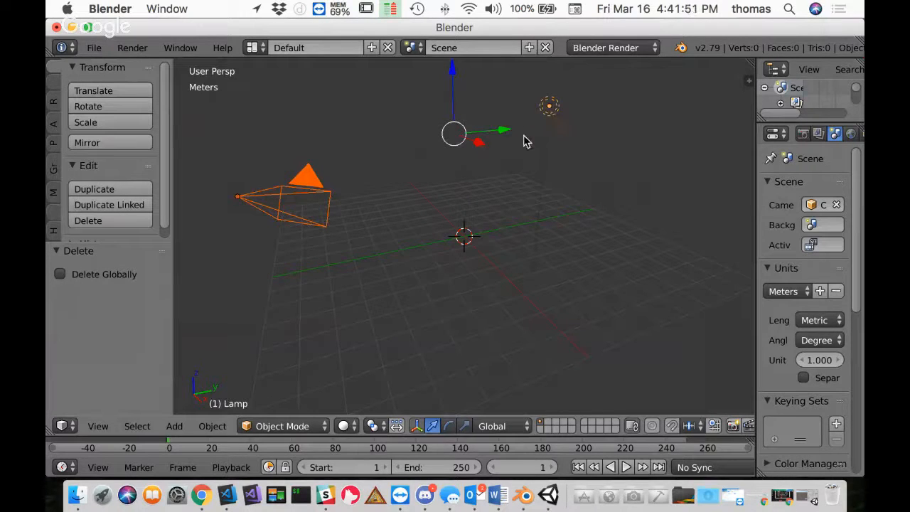
key("h")
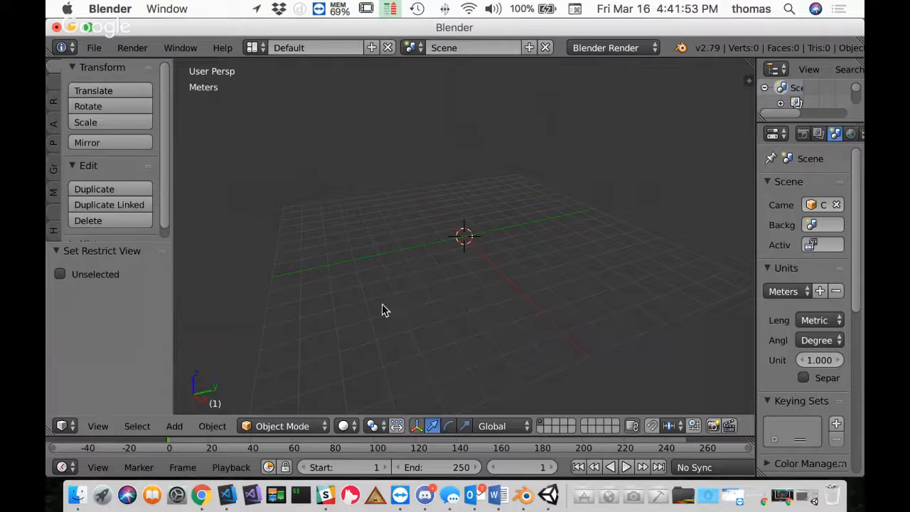
Step: Add a cylinder mesh at the centre of the scene
key("shift+a")
mouse_move(369, 258)
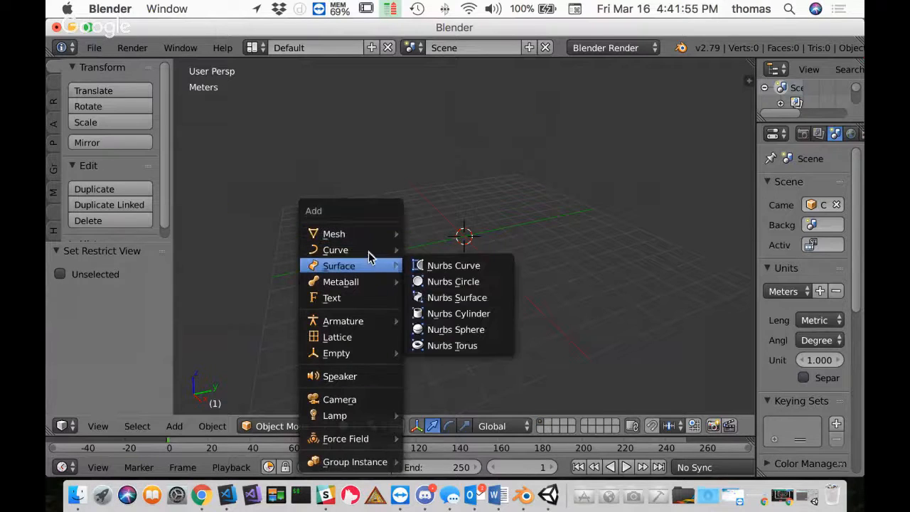
mouse_move(372, 235)
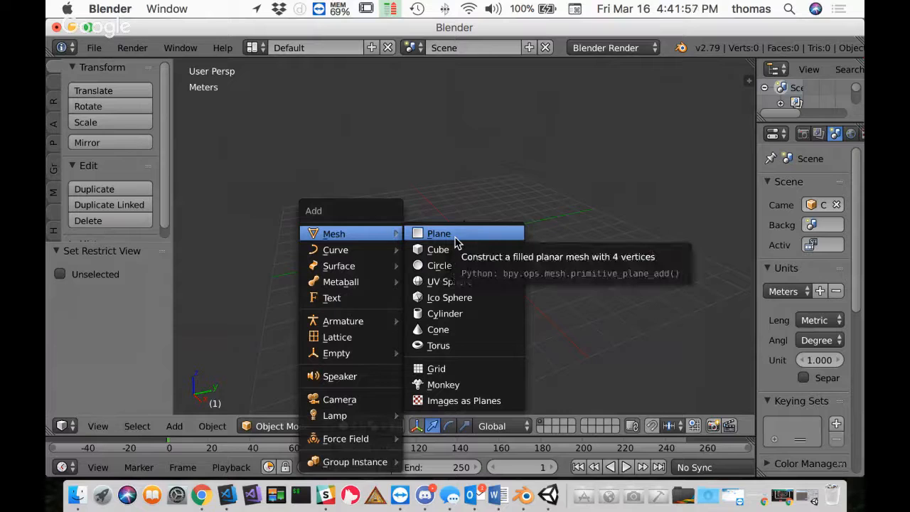
left_click(429, 320)
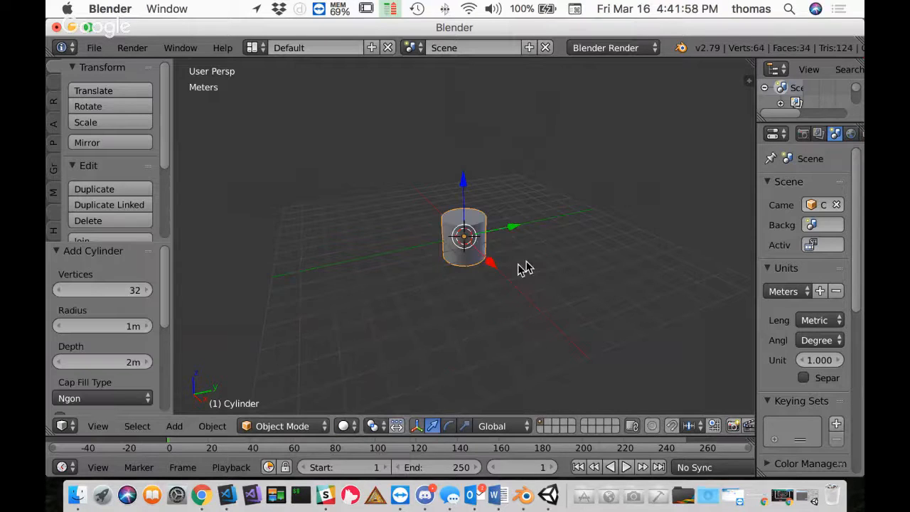
scroll(438, 256, "up", 5)
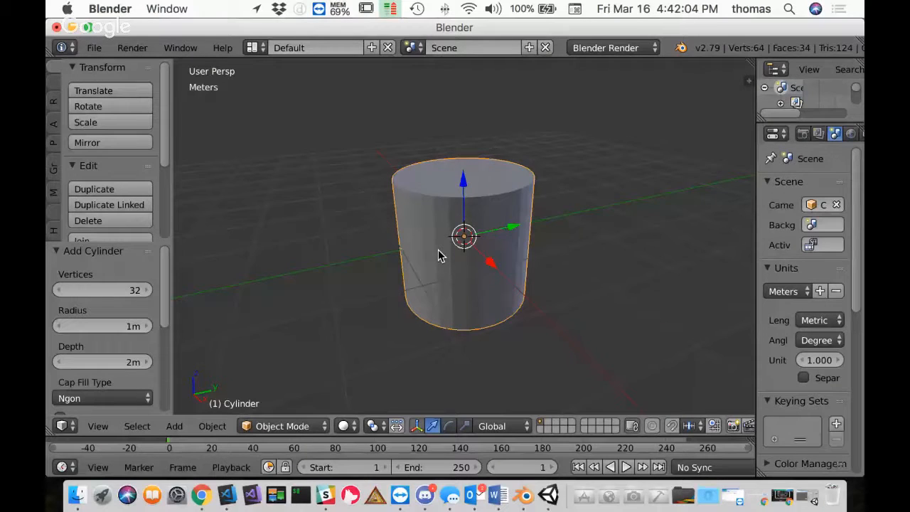
Step: Try a vertex count of 8 for the new cylinder
left_click(98, 293)
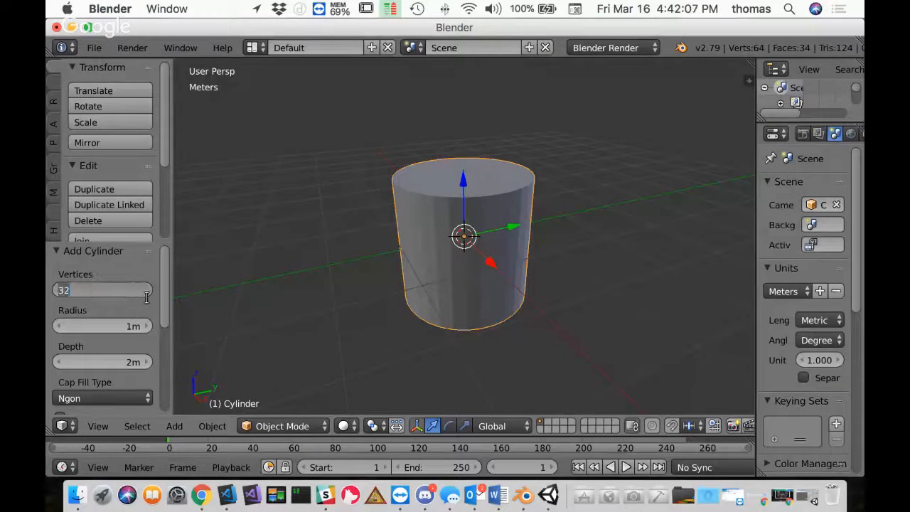
type("16")
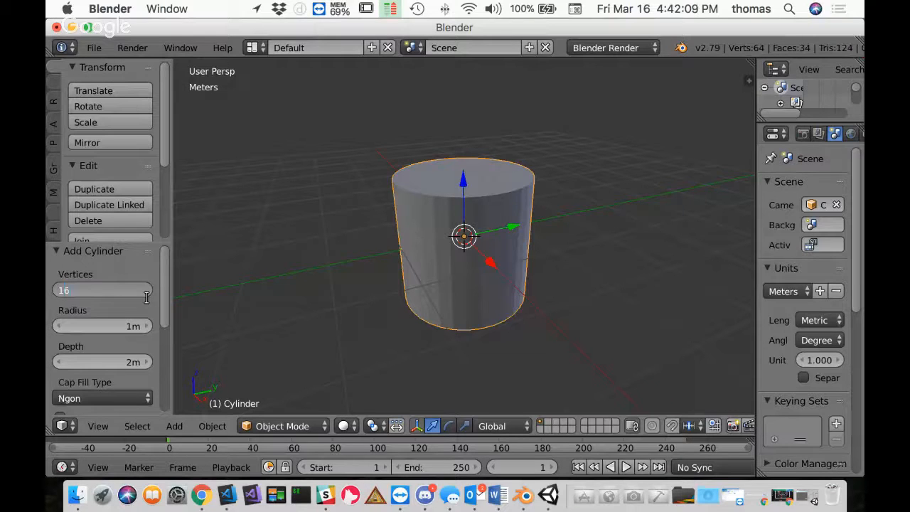
type("8")
key("Return")
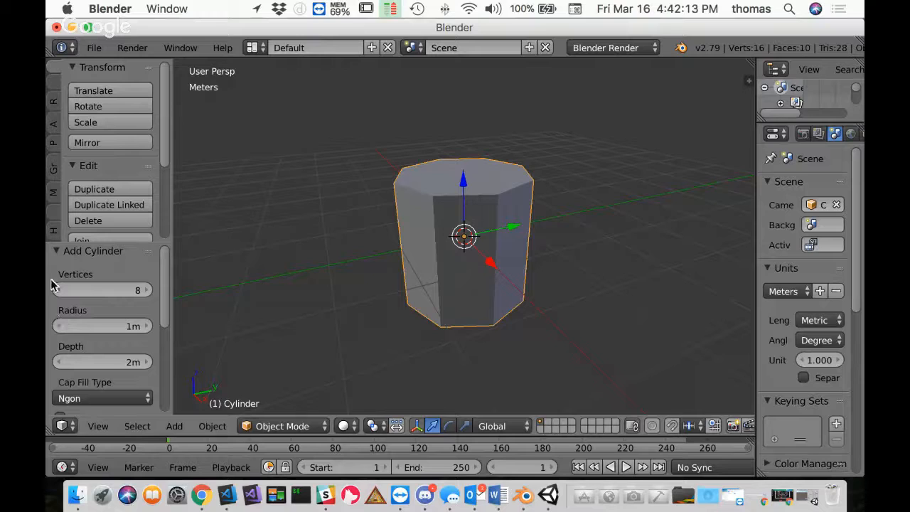
Step: Set the cylinder's vertex count to 12
left_click(127, 288)
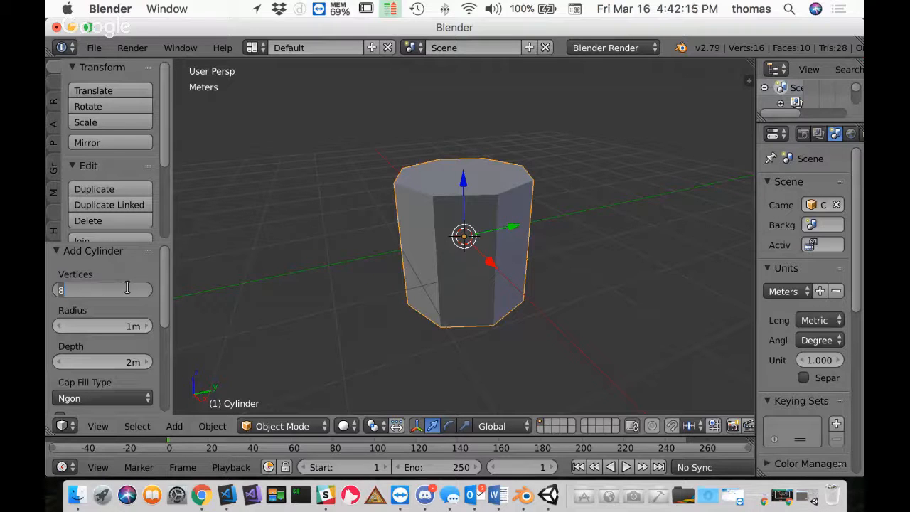
type("12")
key("Return")
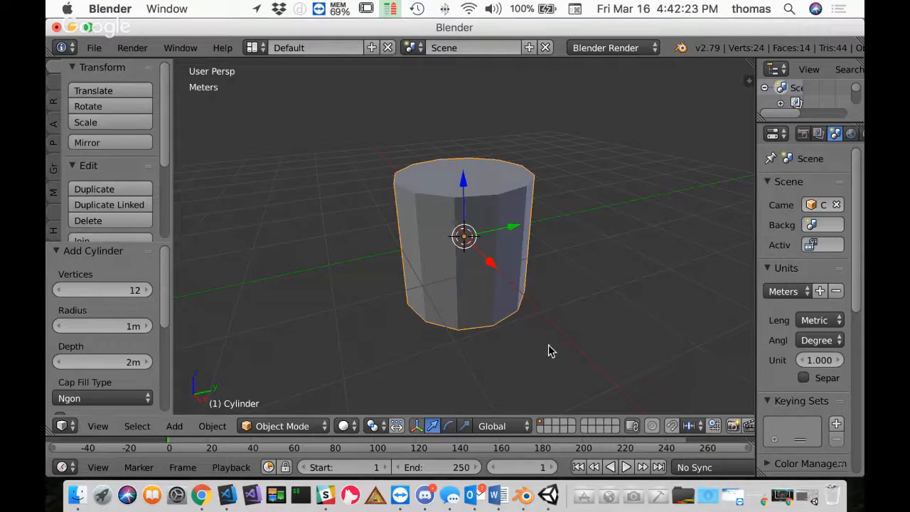
Step: Flatten the cylinder into a disc by scaling it to about 0.184 along the Z axis
key("s")
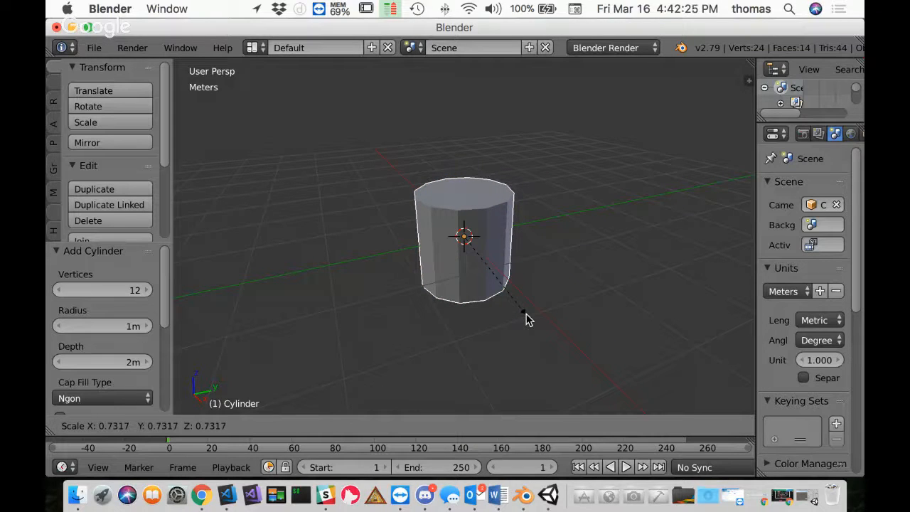
key("z")
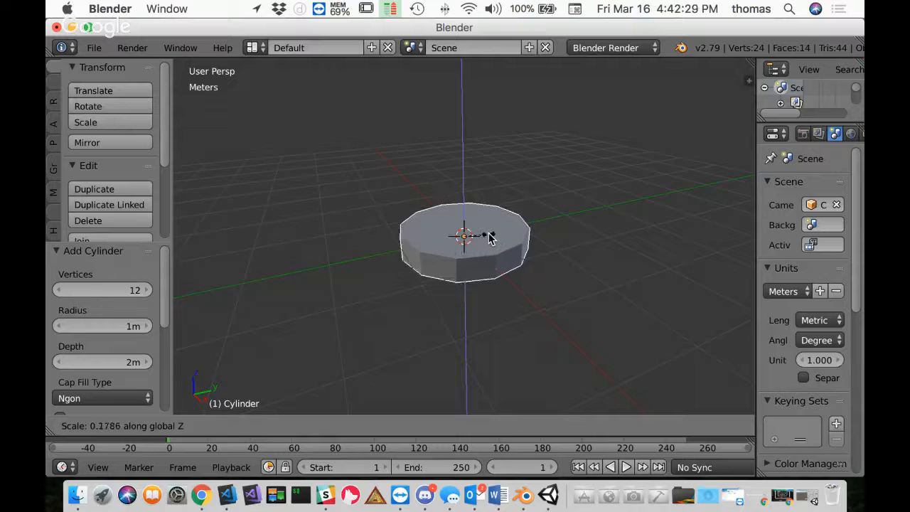
left_click(486, 238)
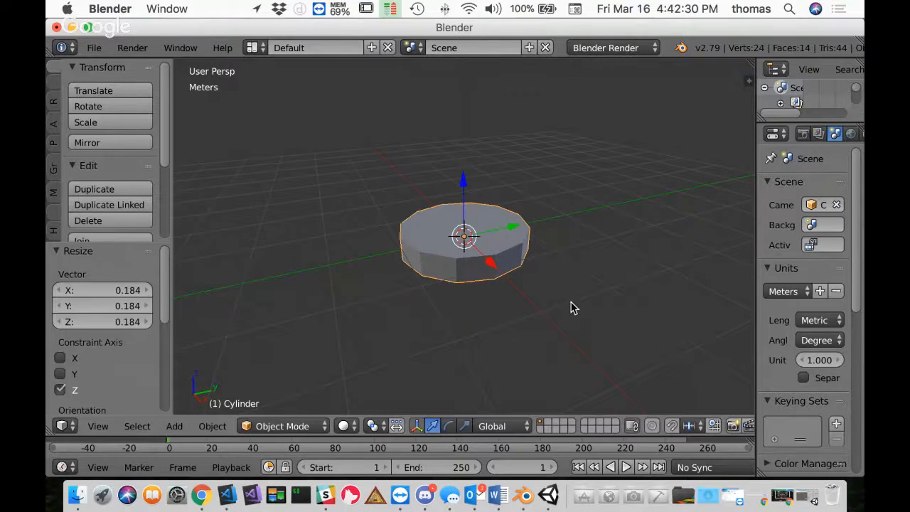
Step: Stand the disc upright by rotating it 90° about the X axis
key("x")
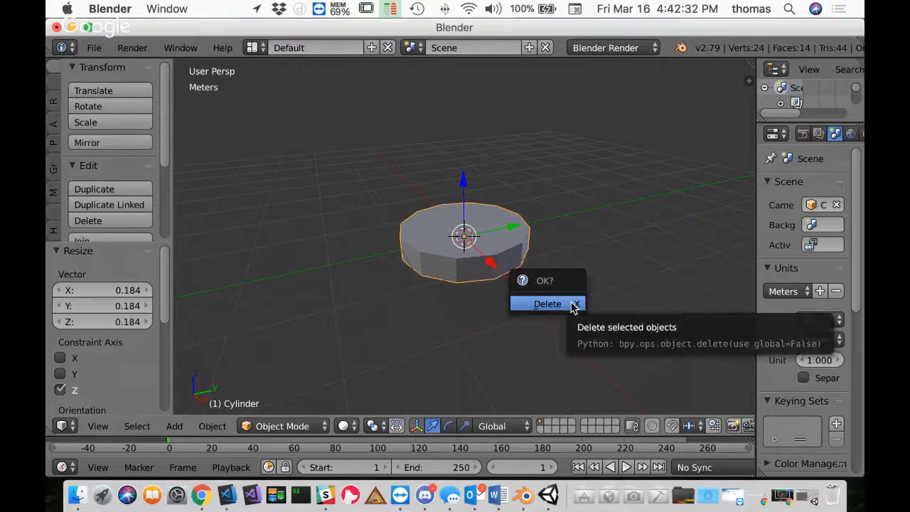
key("Escape")
type("r")
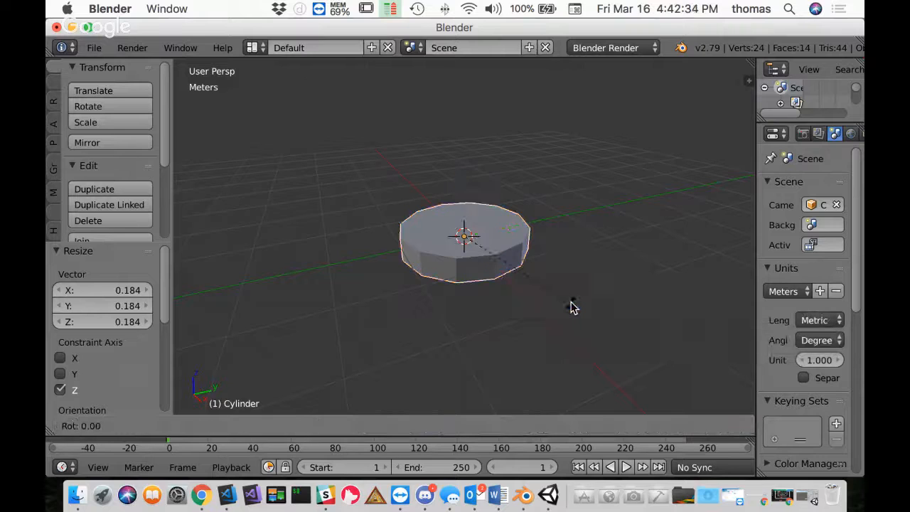
type("x")
type("90")
key("Return")
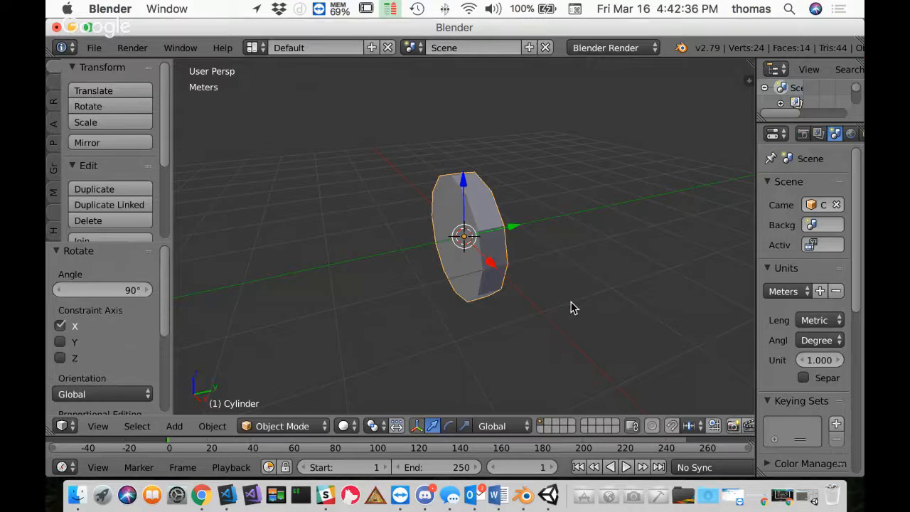
Step: Check the disc from the front and right side, and rotate it 90° about the Z axis so its rim faces front
key("KP_1")
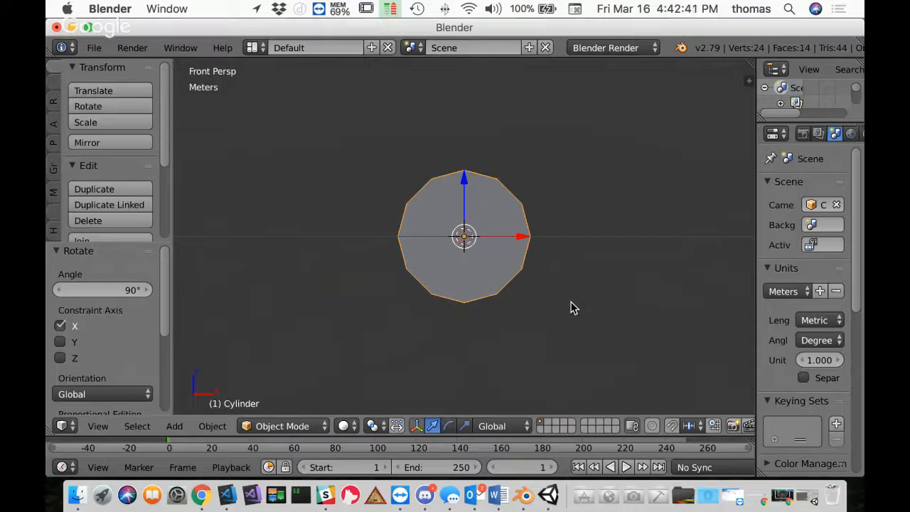
key("KP_3")
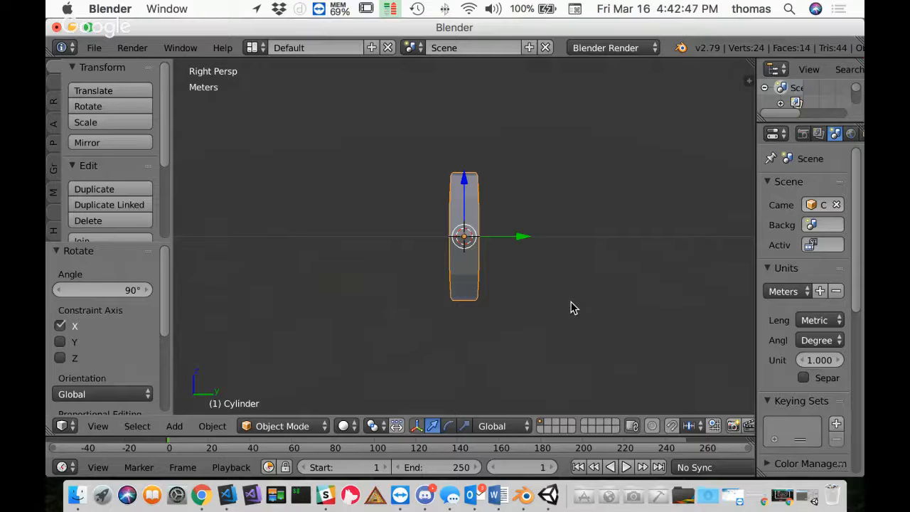
key("KP_1")
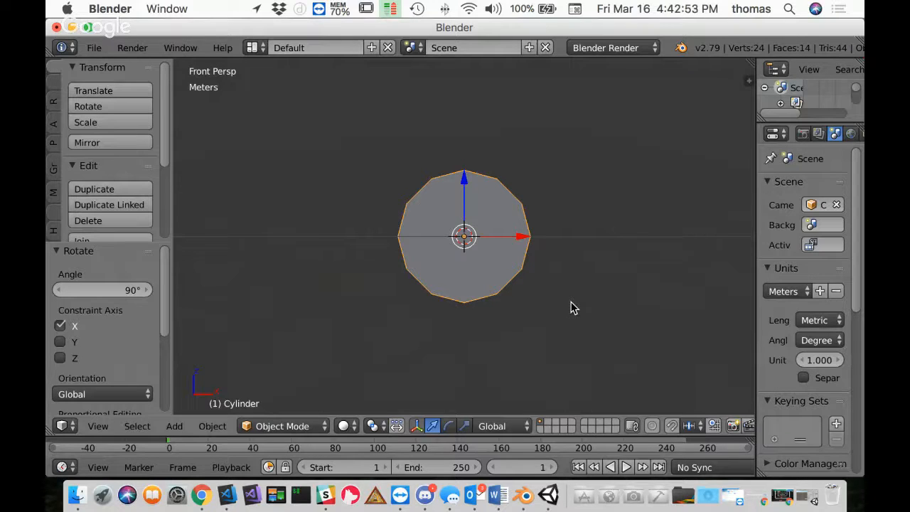
type("rz")
type("90")
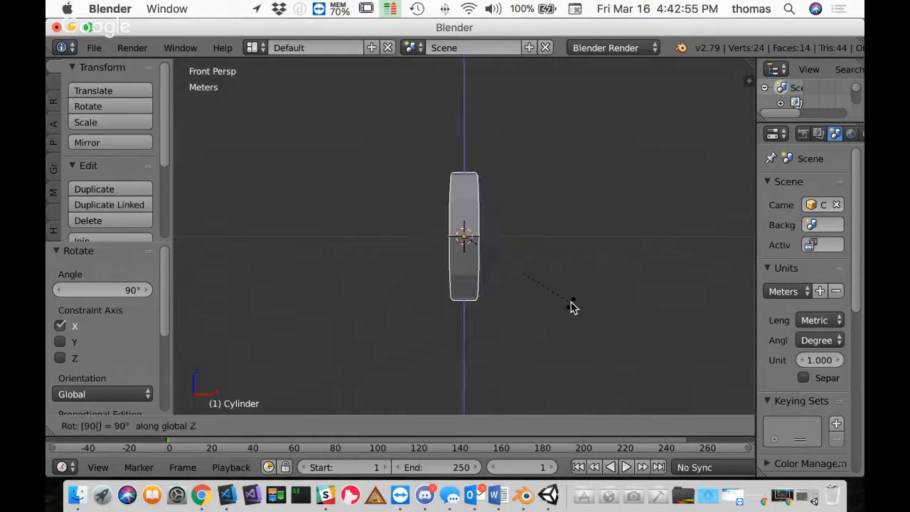
key("Return")
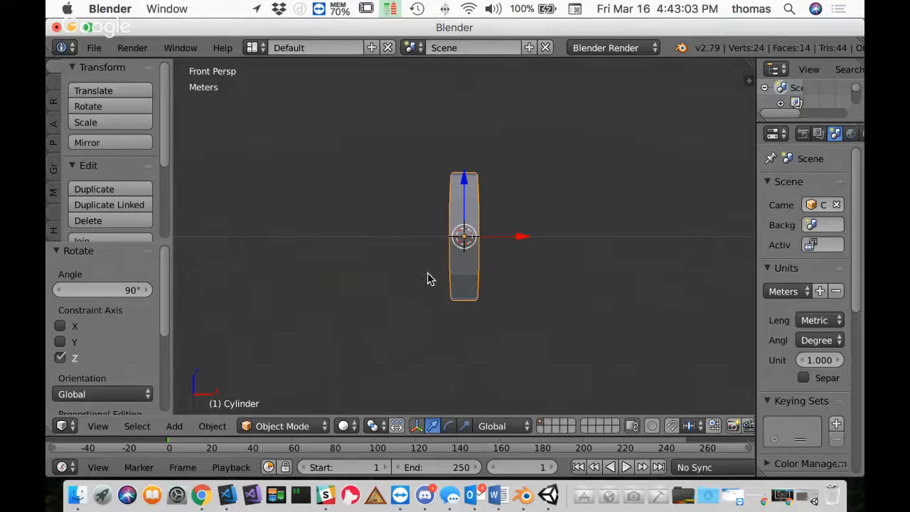
Step: Enter Edit Mode and add one centred loop cut around the disc's rim
key("Tab")
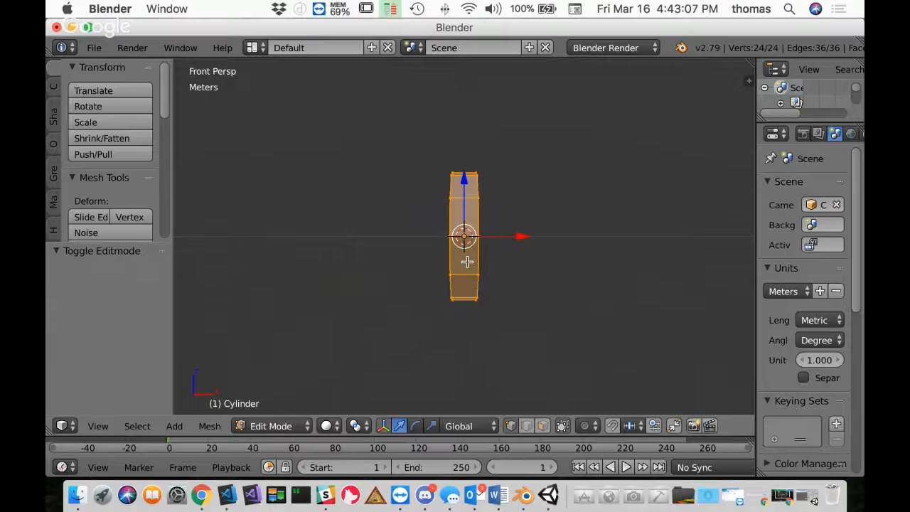
key("ctrl+r")
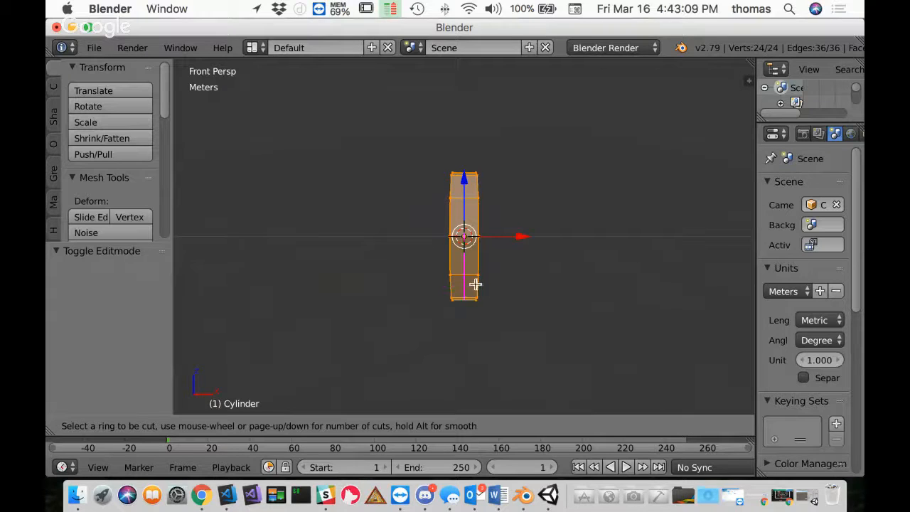
left_click(460, 277)
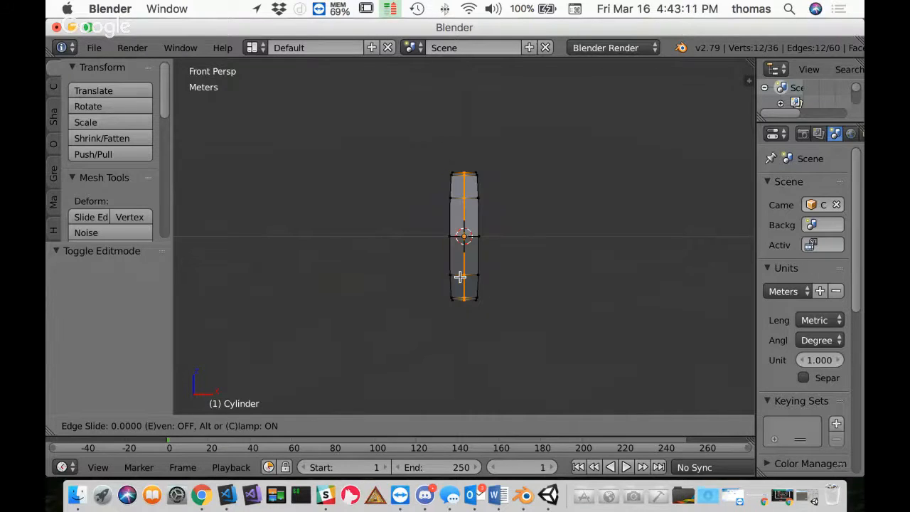
left_click(461, 277)
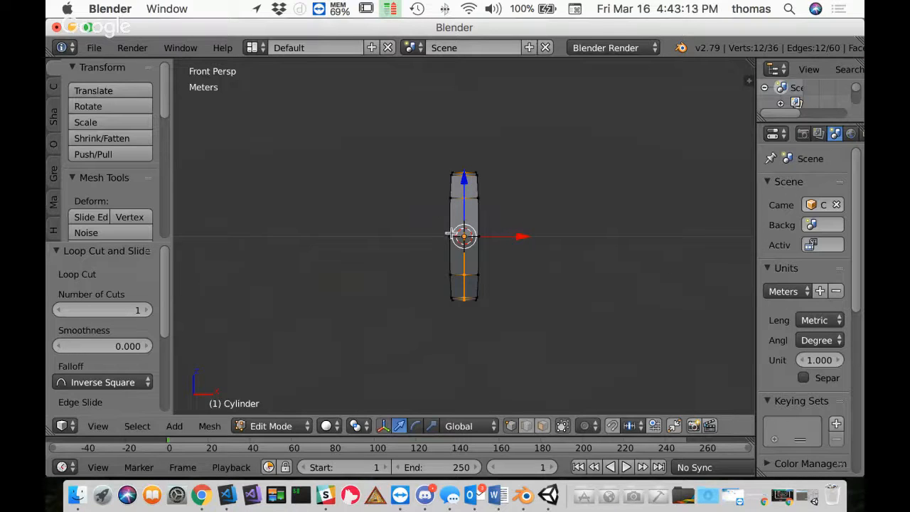
scroll(458, 241, "up", 4)
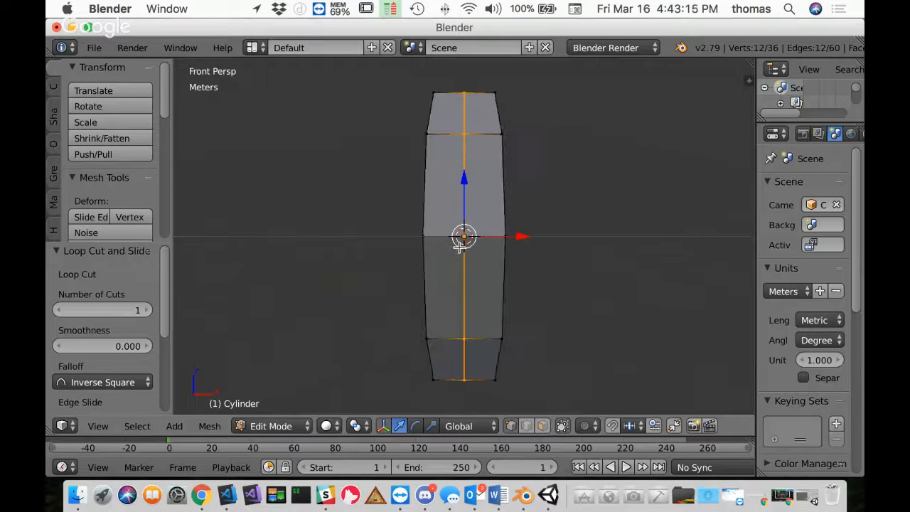
Step: Delete the vertices on the disc's negative X side, leaving only the half beyond the centre loop
key("KP_5")
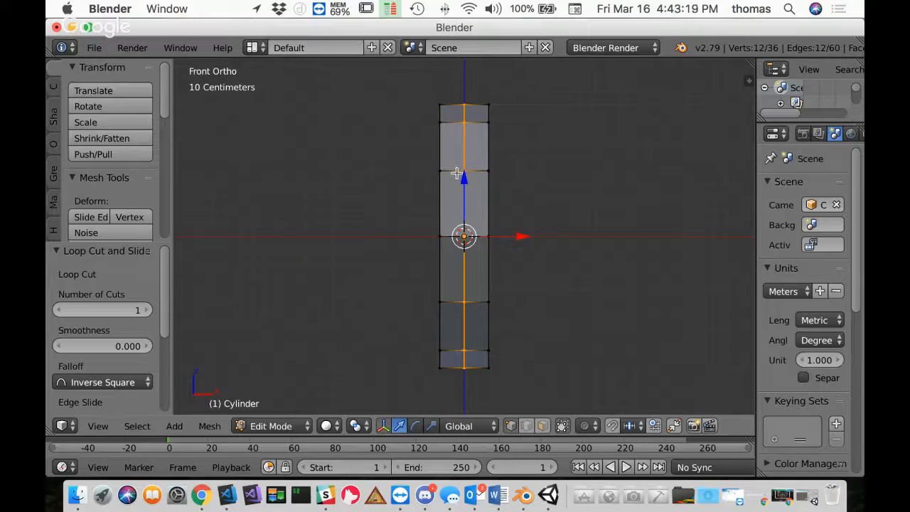
key("a")
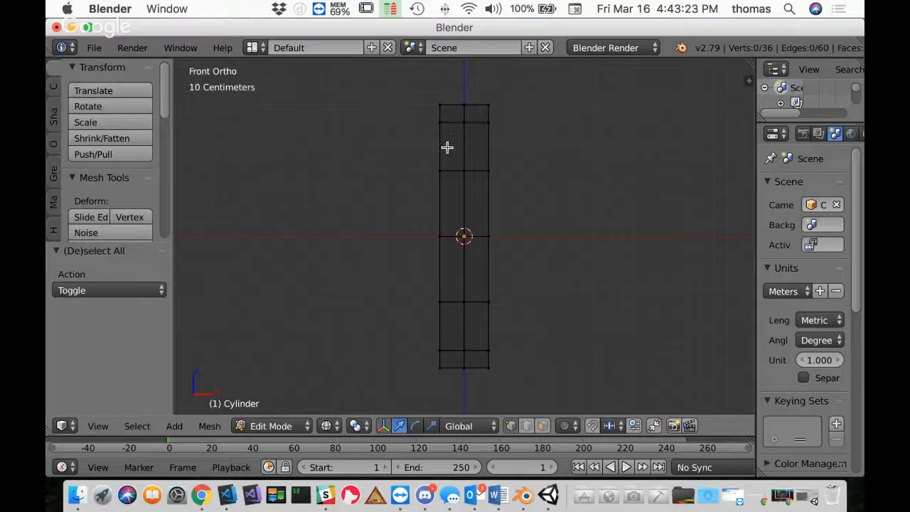
key("b")
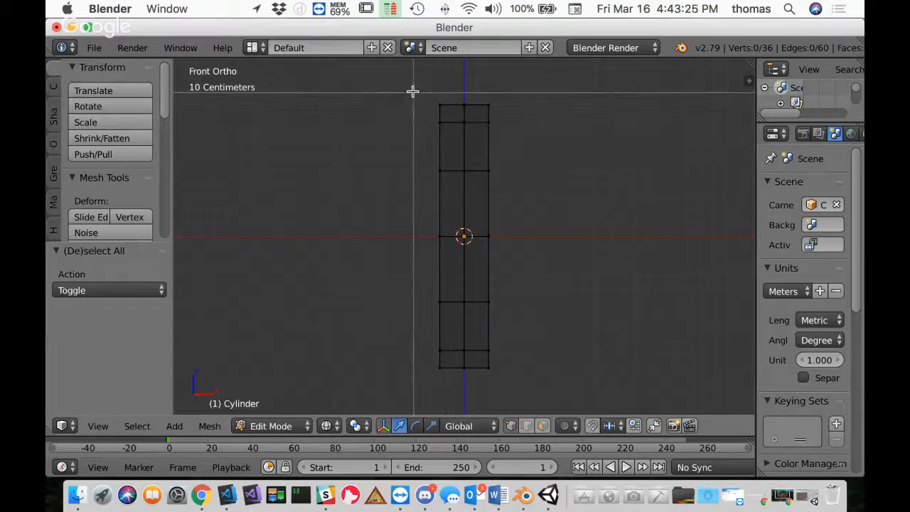
left_click_drag(413, 91, 452, 384)
key("x")
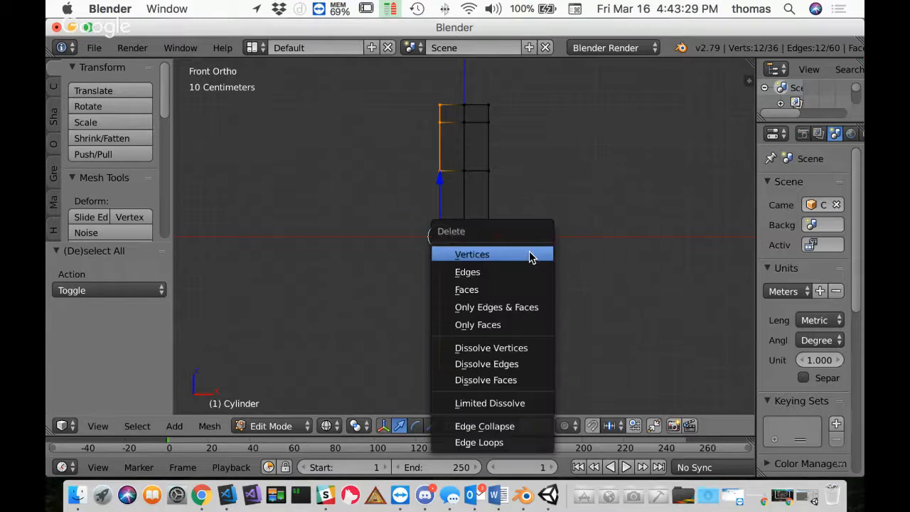
left_click(532, 256)
middle_click_drag(514, 232, 477, 207)
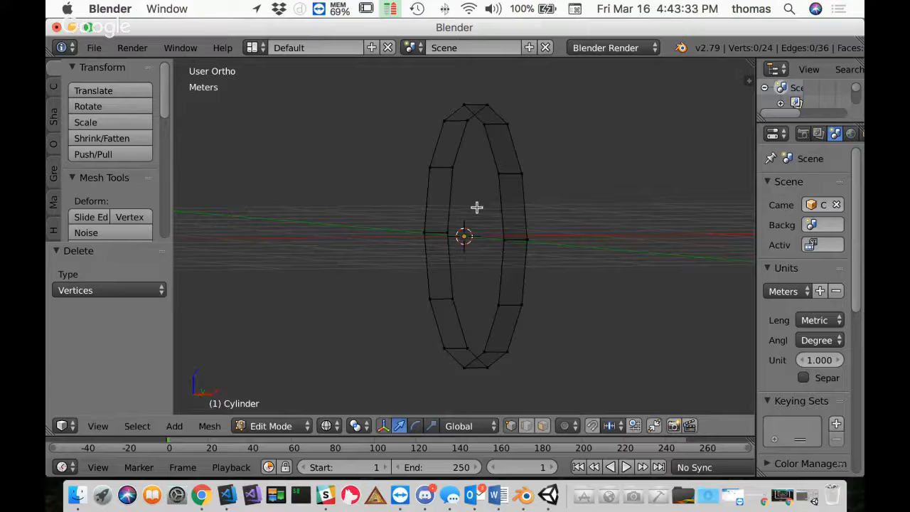
Step: Add a Mirror modifier to the half disc
key("KP_1")
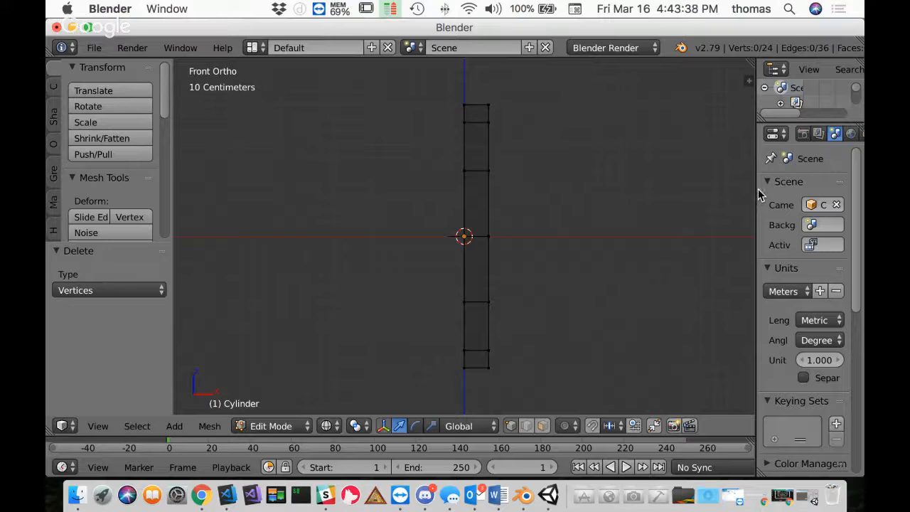
left_click_drag(756, 187, 695, 191)
left_click(839, 134)
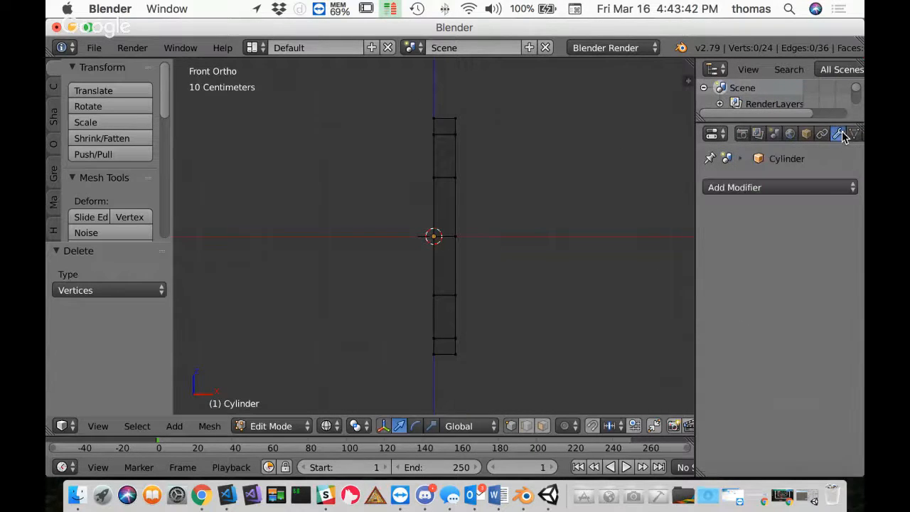
left_click(788, 188)
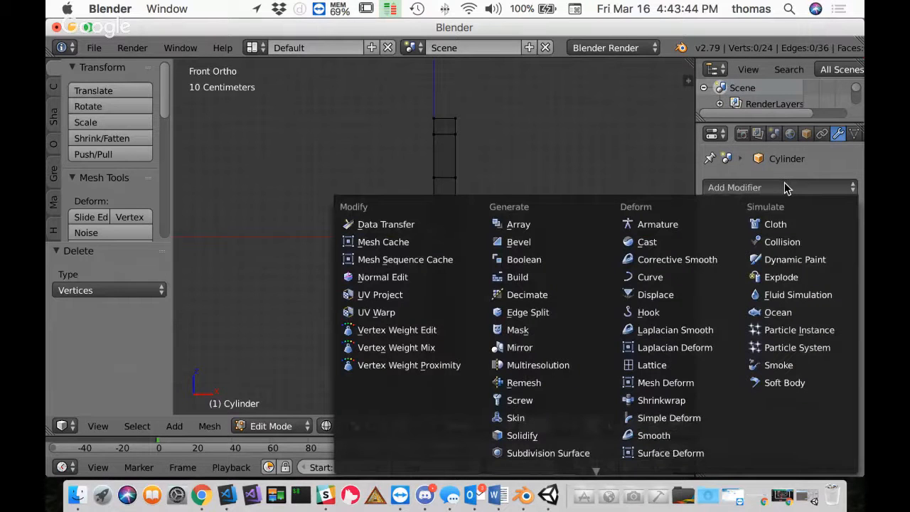
left_click(526, 347)
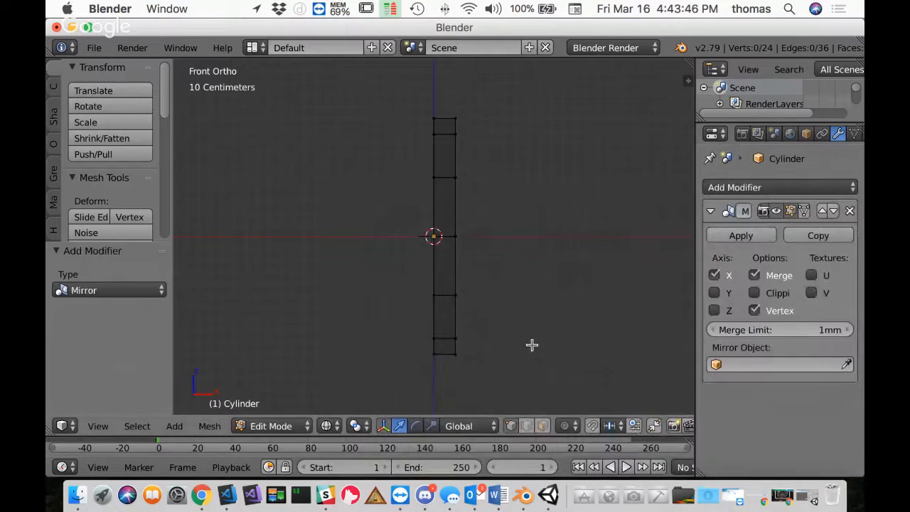
key("a")
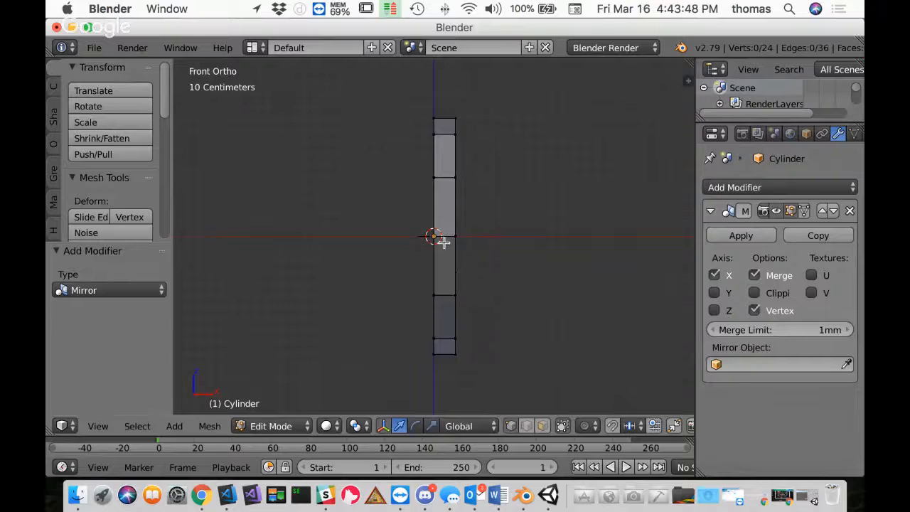
Step: Set the Mirror modifier to the Z axis only and enable Clipping
middle_click_drag(443, 243, 488, 250)
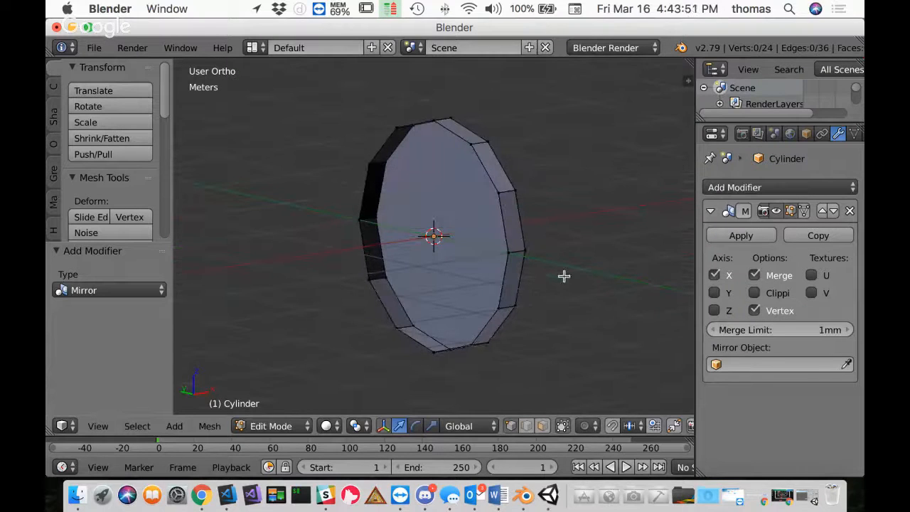
middle_click_drag(564, 276, 522, 260)
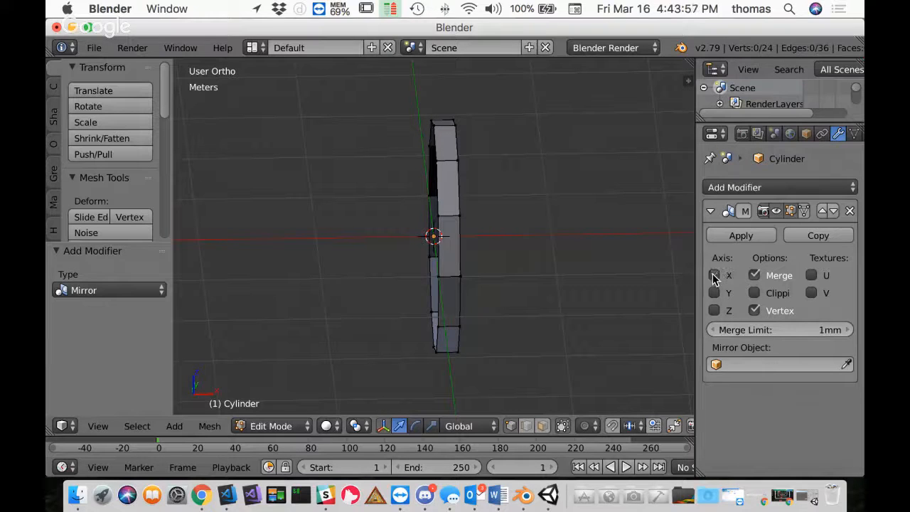
left_click(712, 296)
left_click(718, 308)
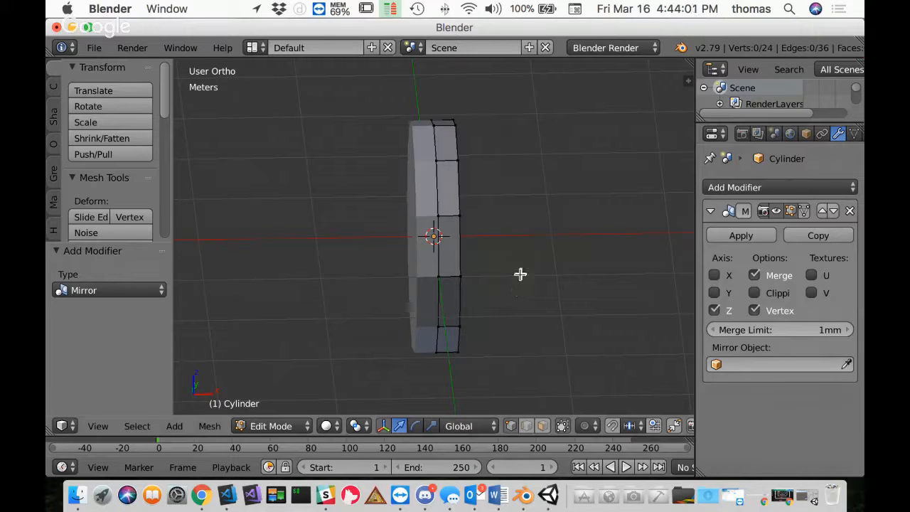
left_click(754, 293)
Step: Switch to edge selection and select the full edge loop around the disc's outer flat face
middle_click_drag(525, 195, 332, 260)
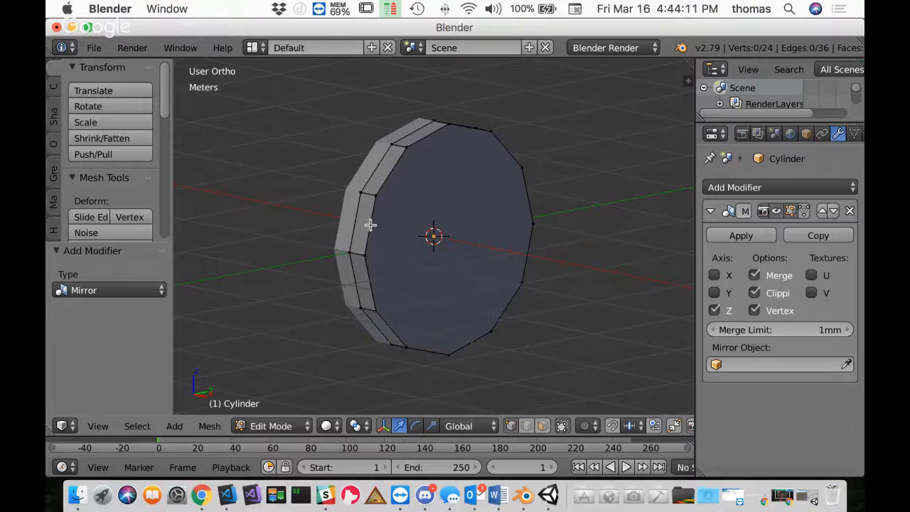
key("ctrl+Tab")
left_click(349, 242)
right_click(381, 184)
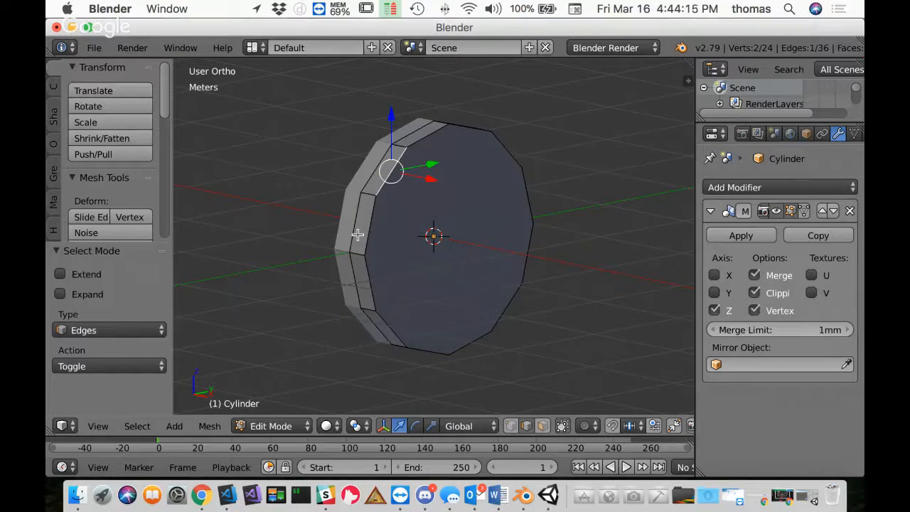
right_click(367, 227, "alt")
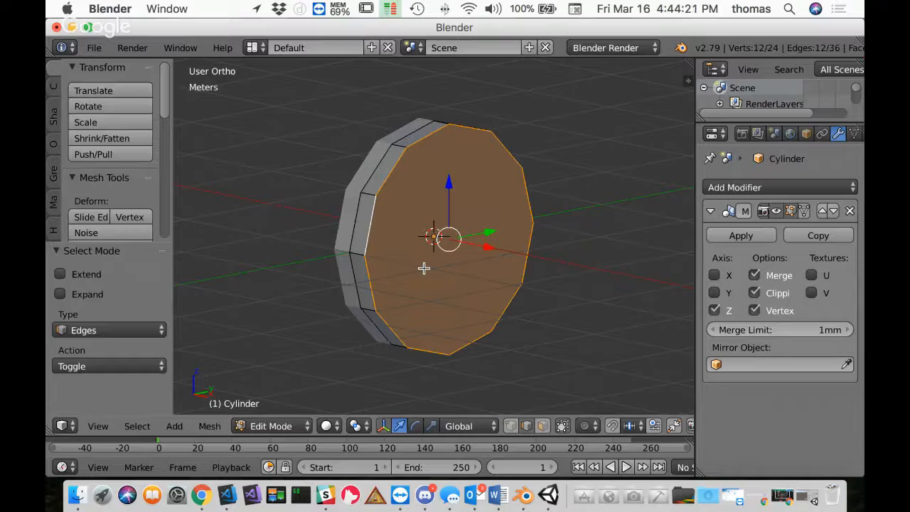
Step: Extrude the disc's outer face in place and scale it to about 0.804 to form a border ring
key("e")
left_click(423, 268)
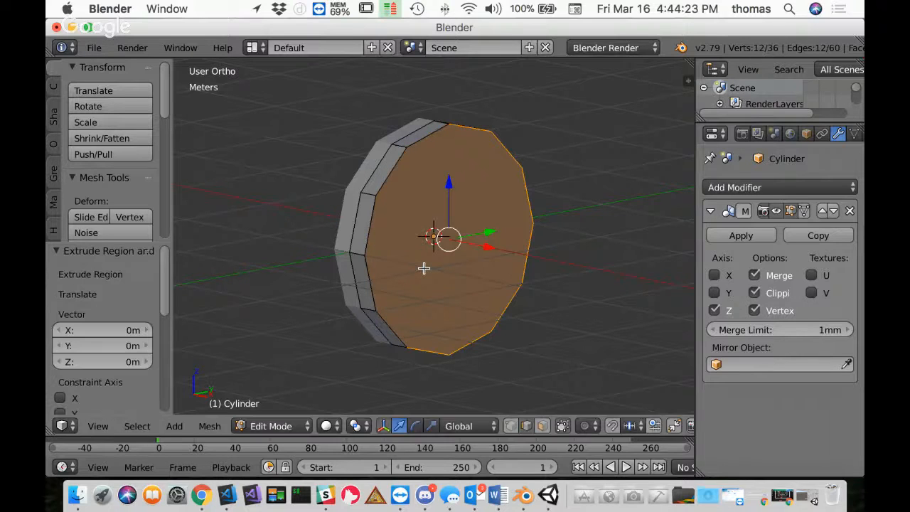
key("e")
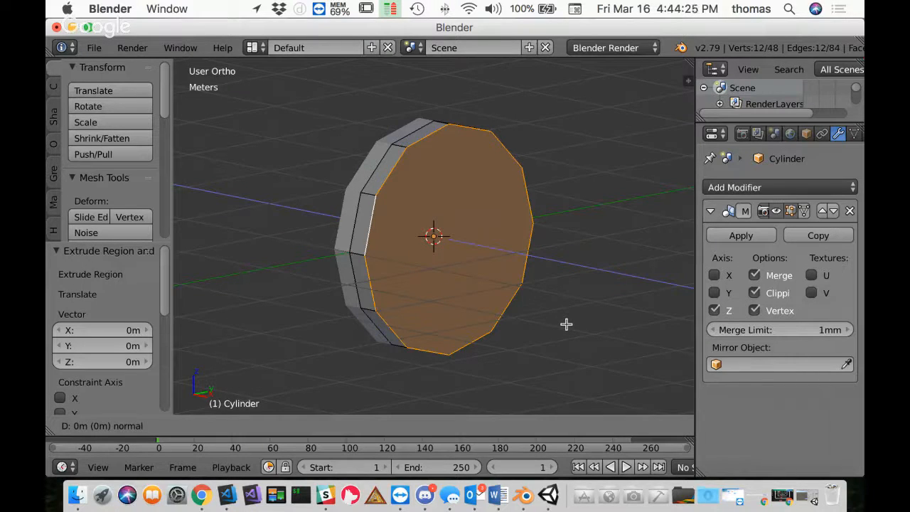
left_click(566, 324)
key("s")
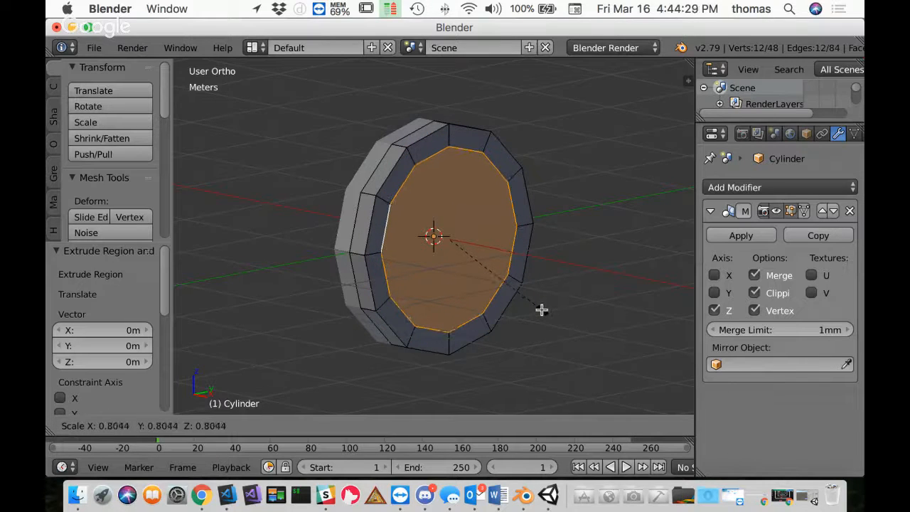
left_click(541, 310)
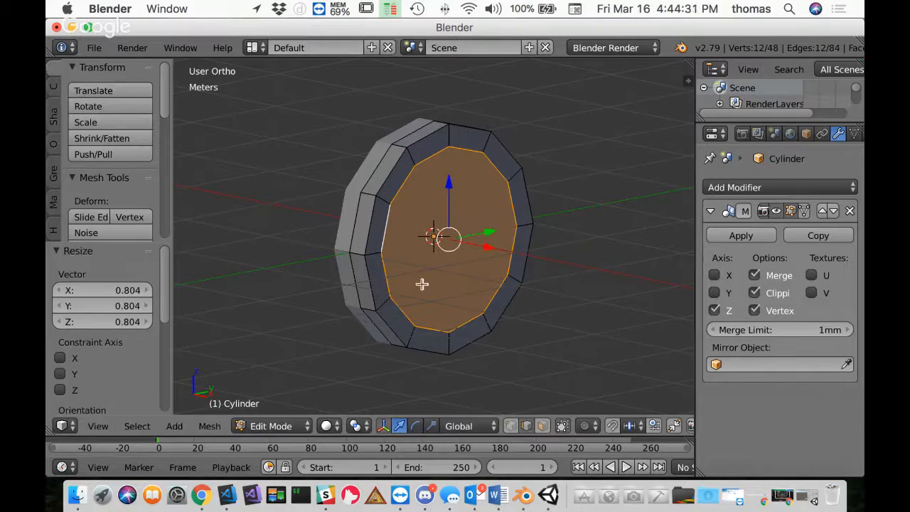
Step: Extrude the inner face and move it slightly inward along the X axis to recess it behind the border
mouse_move(423, 284)
middle_mouse_down()
mouse_move(498, 275)
mouse_move(415, 281)
middle_mouse_up()
key("e")
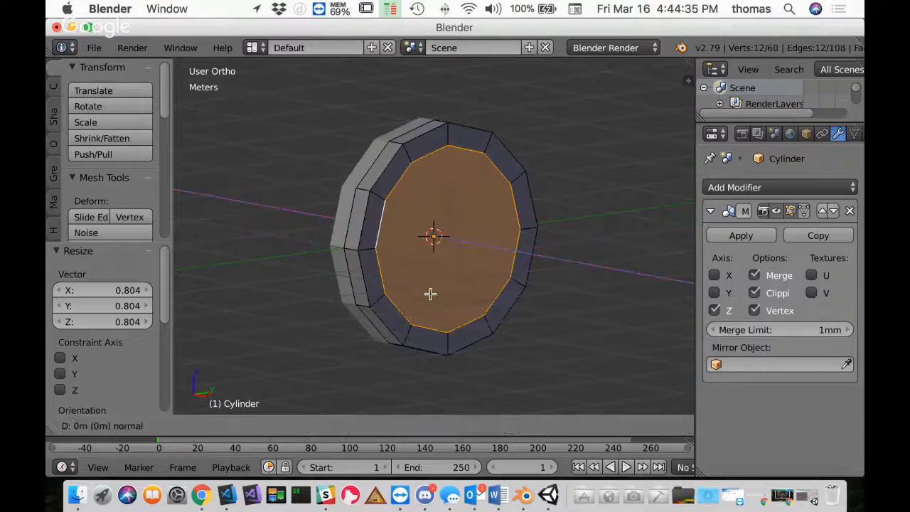
right_click(430, 294)
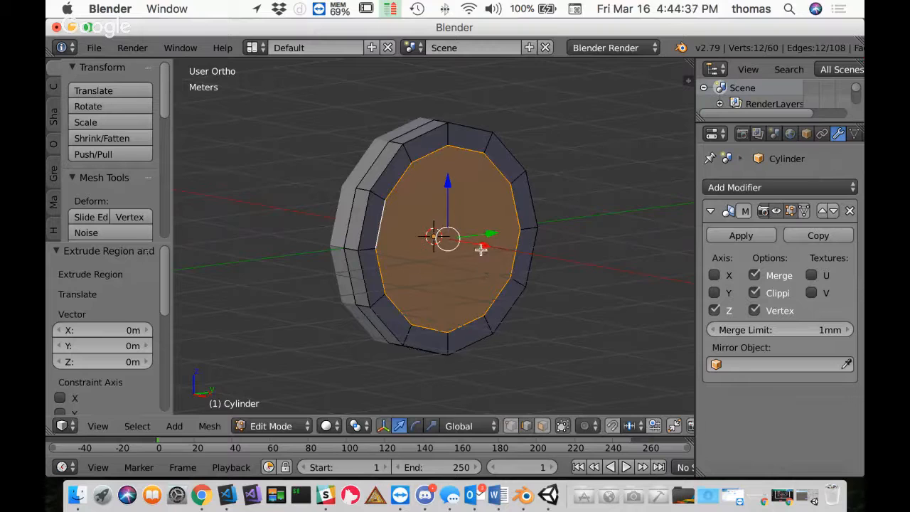
left_click_drag(485, 243, 480, 243)
middle_click_drag(493, 264, 545, 278)
Step: Remove doubled vertices from the whole mesh and apply the Mirror modifier in Object Mode
key("a")
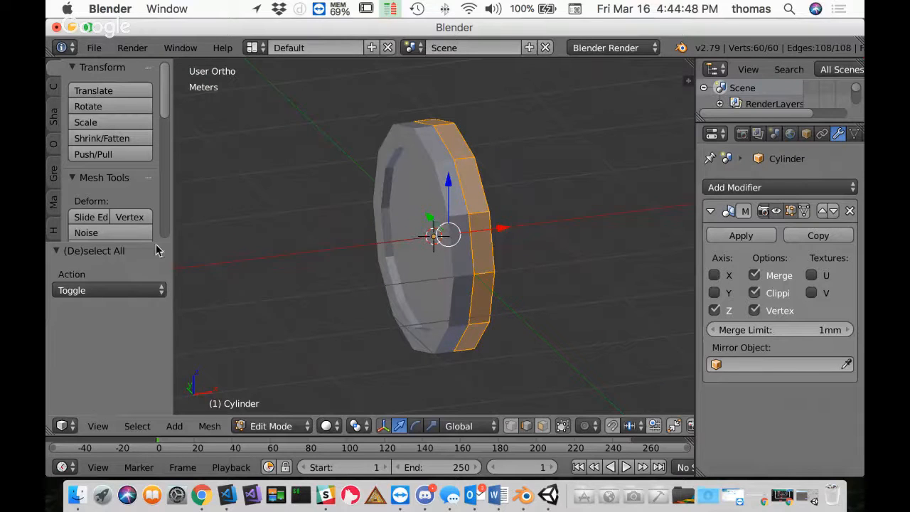
left_click_drag(165, 108, 167, 243)
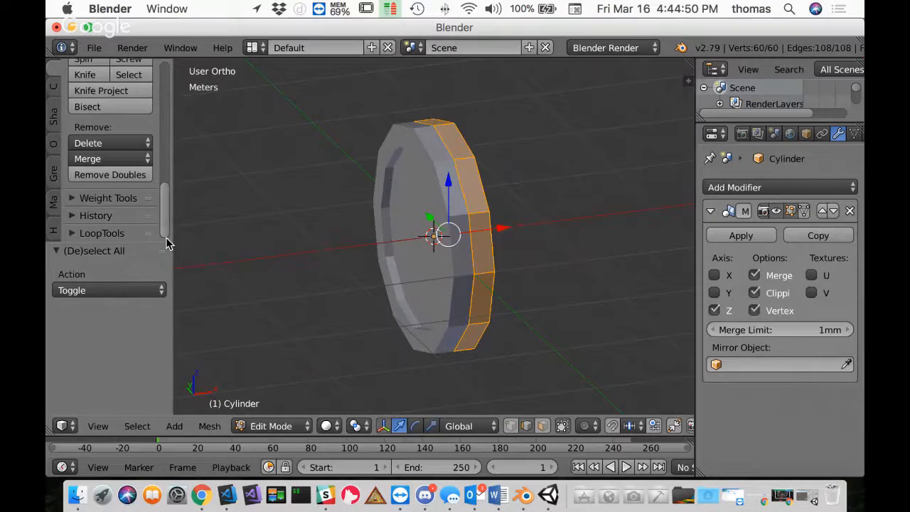
left_click(124, 174)
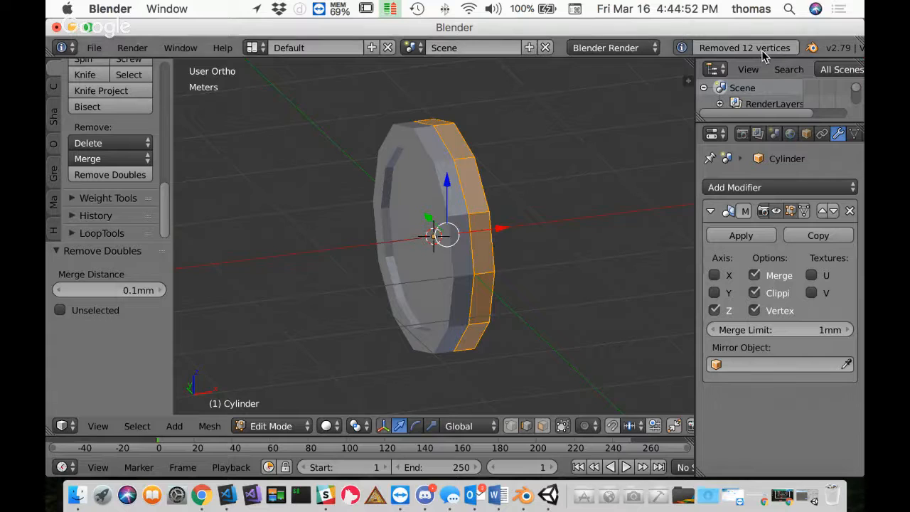
middle_click_drag(516, 215, 483, 217)
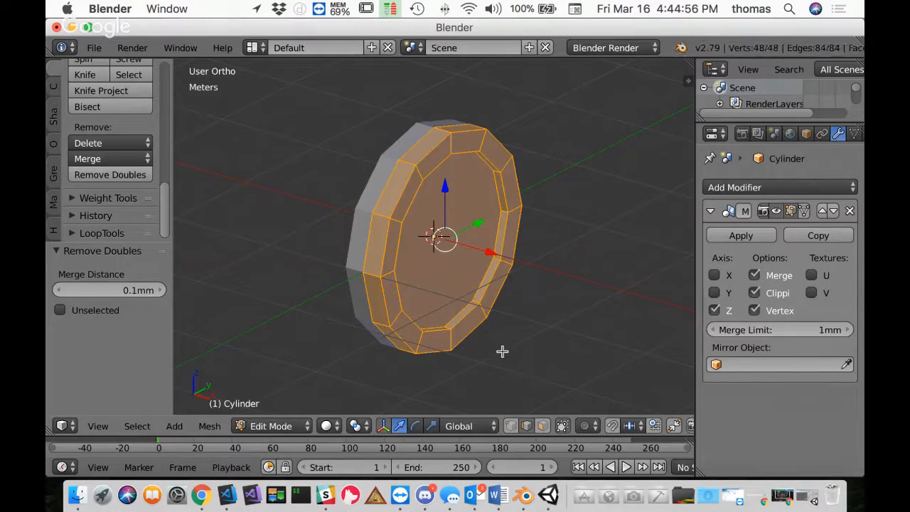
key("Tab")
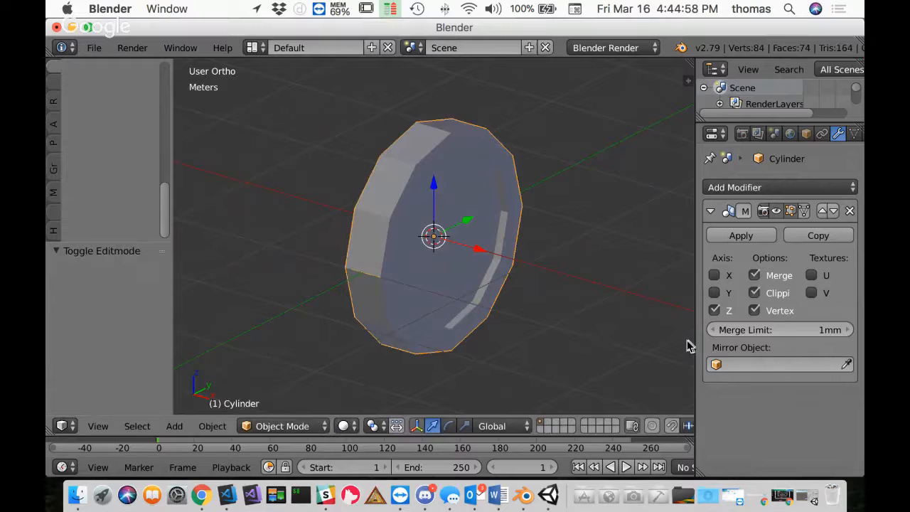
left_click(734, 235)
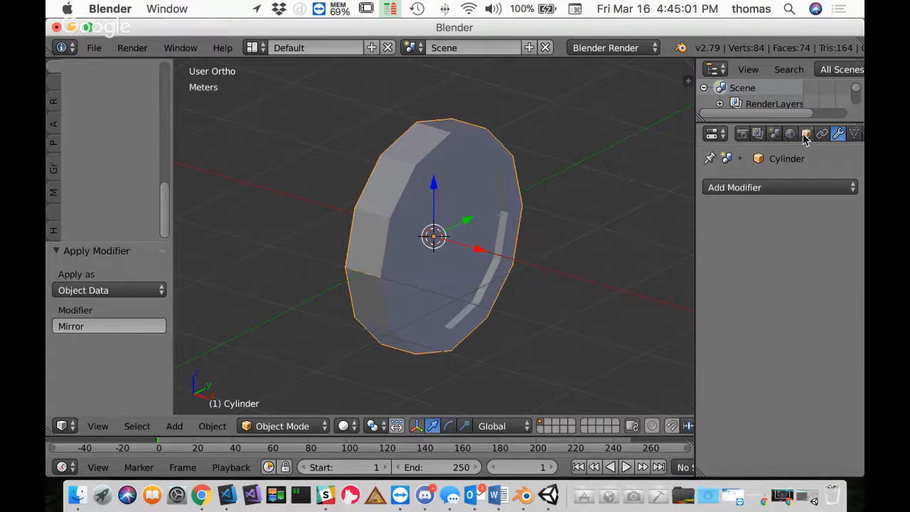
Step: Create a new material on the disc and name it Gold
scroll(805, 137, "right", 2)
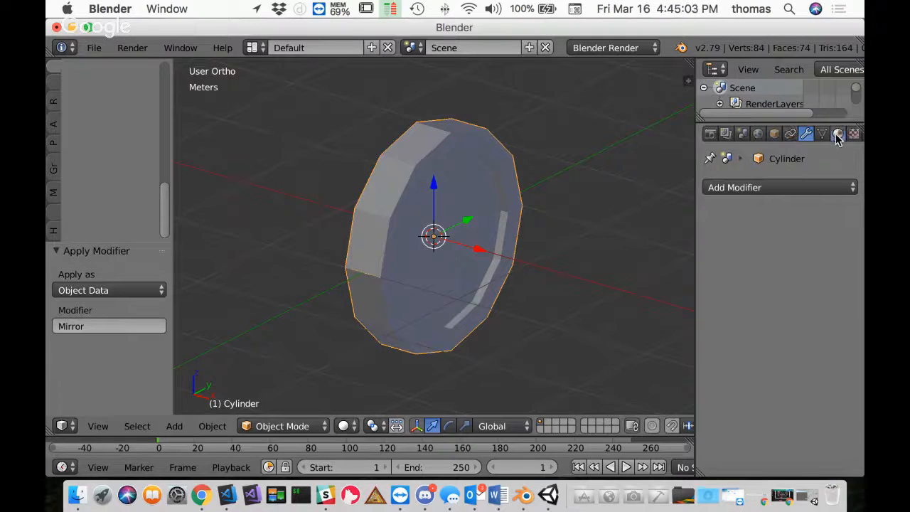
left_click(837, 136)
left_click(765, 240)
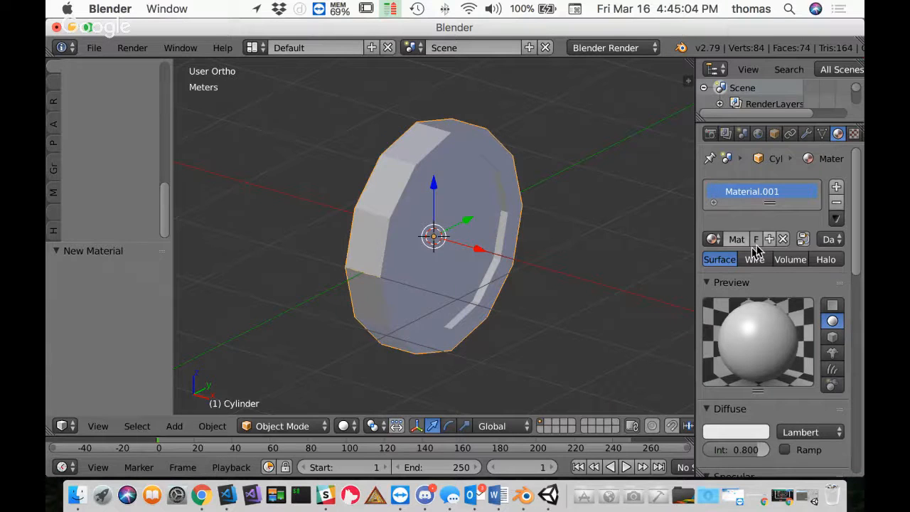
double_click(753, 198)
type("Gold")
key("Return")
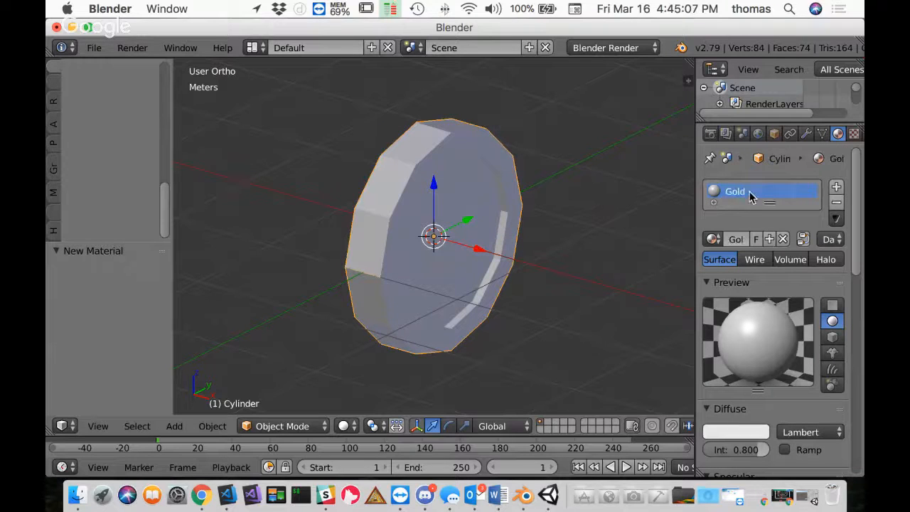
Step: Give the Gold material a golden-yellow diffuse colour and set its specular intensity to 1.000
left_click(735, 432)
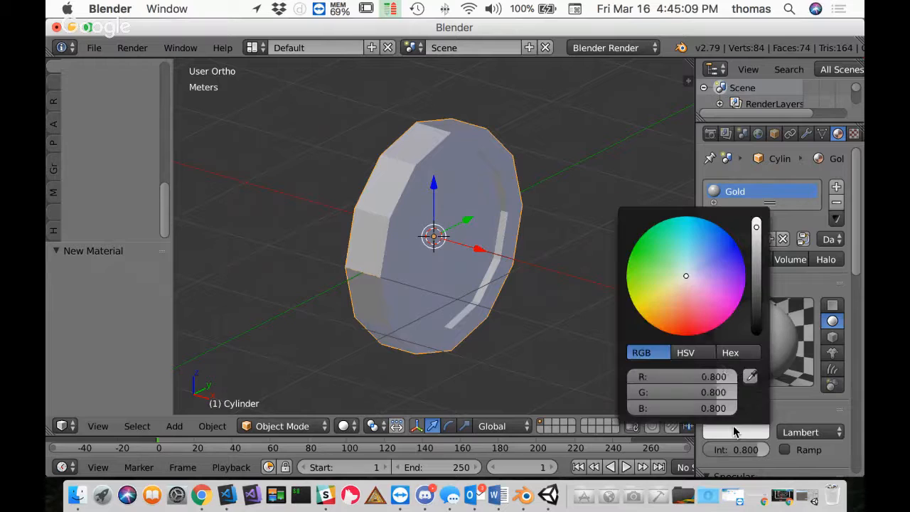
left_click_drag(686, 276, 646, 311)
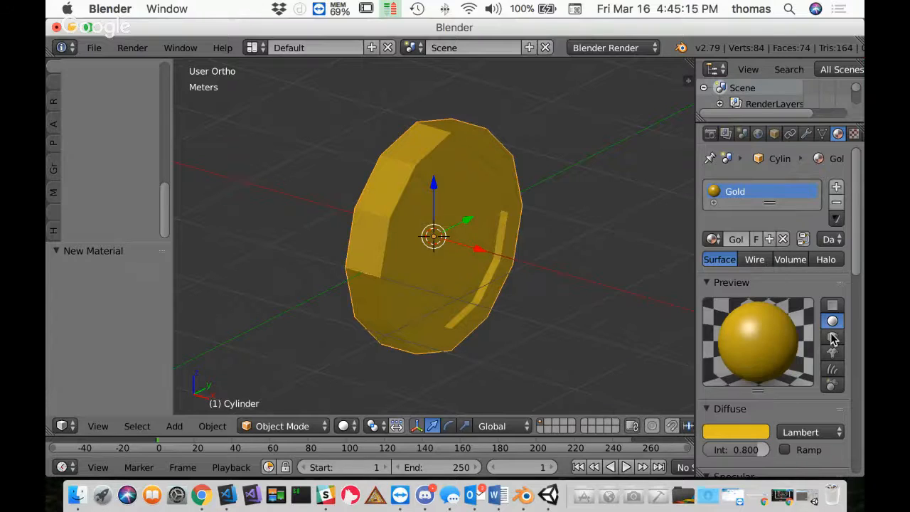
scroll(852, 284, "down", 10)
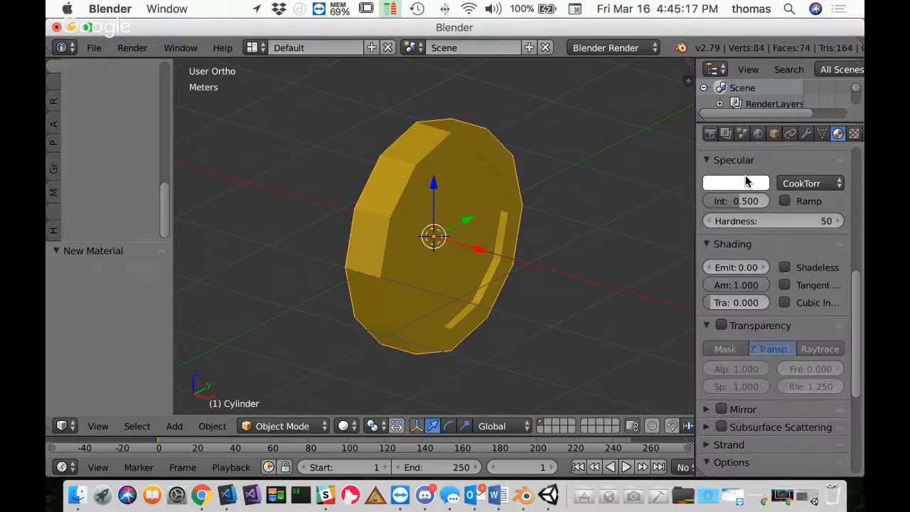
left_click_drag(735, 201, 771, 201)
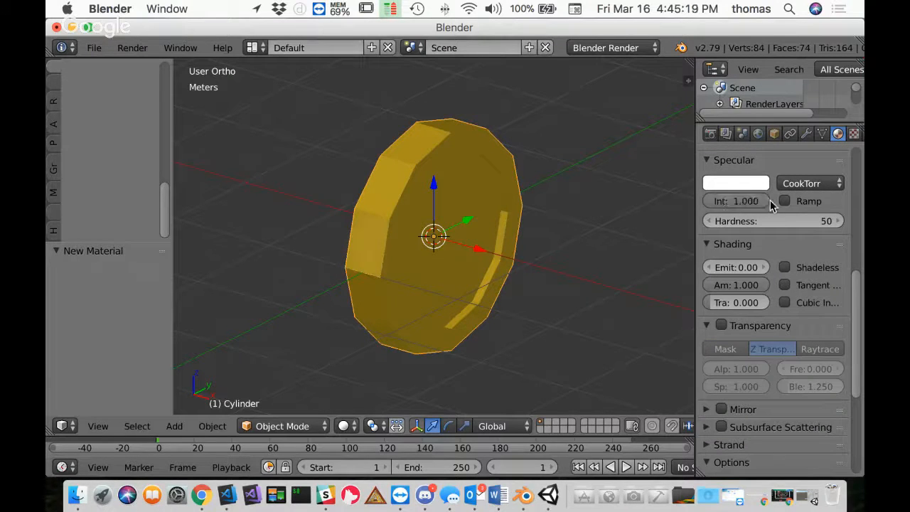
Step: Switch the Gold material's specular shader model to Phong and set its emission to 0.10
left_click(791, 183)
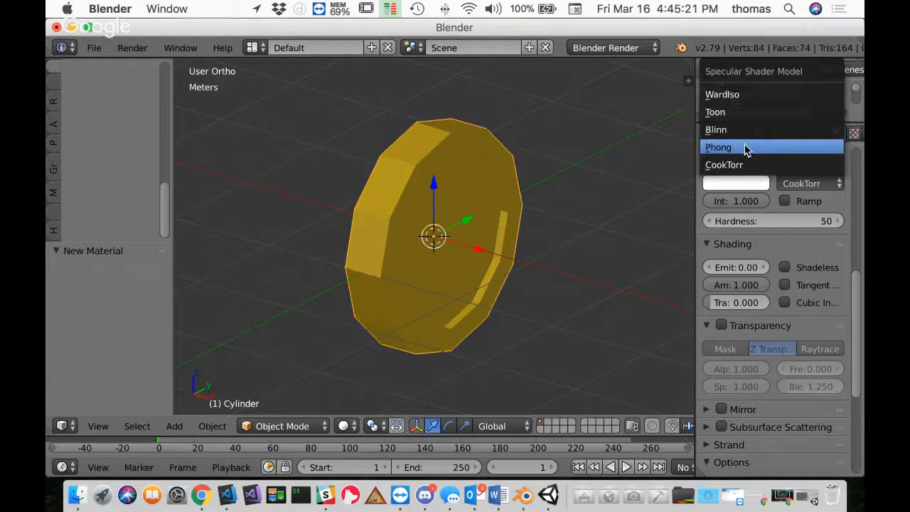
left_click(747, 147)
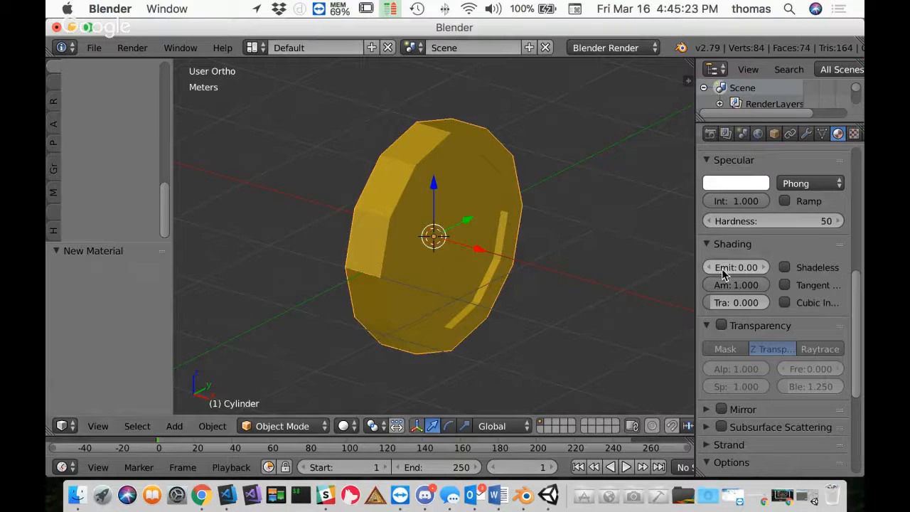
left_click_drag(713, 272, 718, 268)
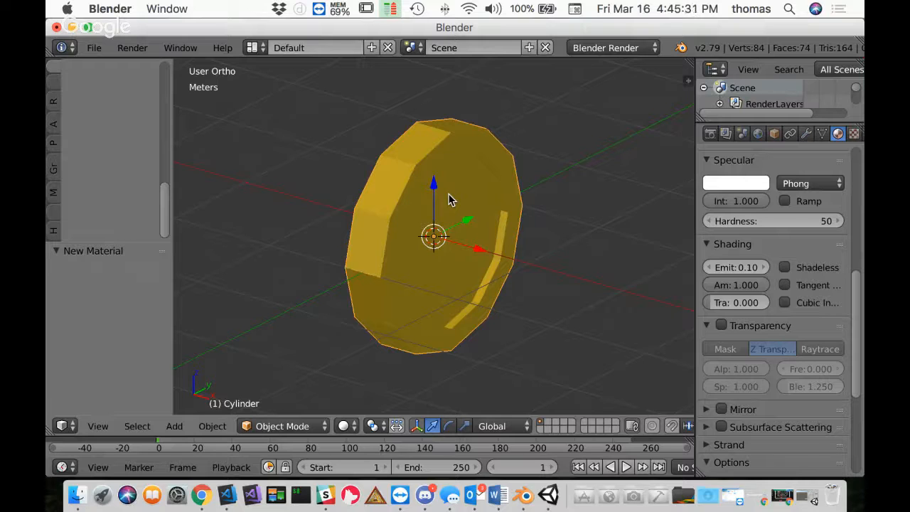
Step: Save the Blender file to the Desktop as CoinAnimation.blend
left_click(98, 47)
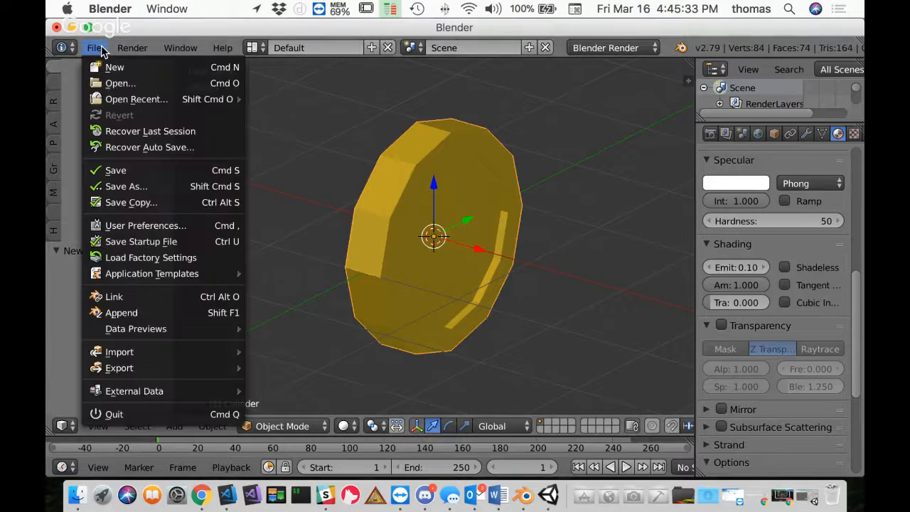
left_click(118, 170)
left_click(277, 109)
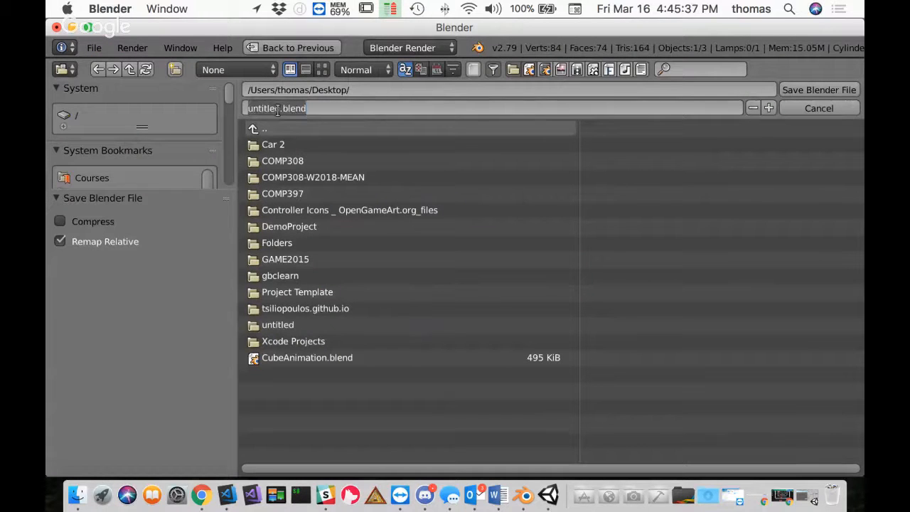
left_click_drag(281, 109, 178, 91)
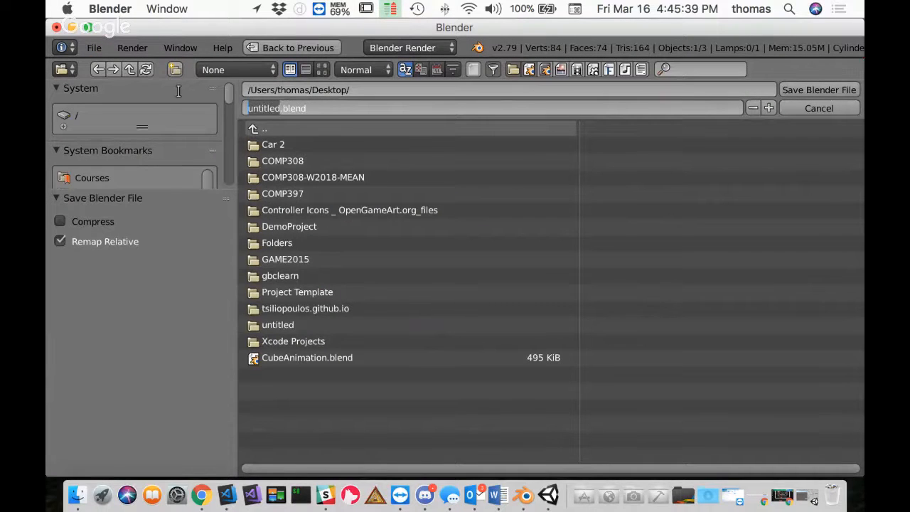
type("CoinAnimati")
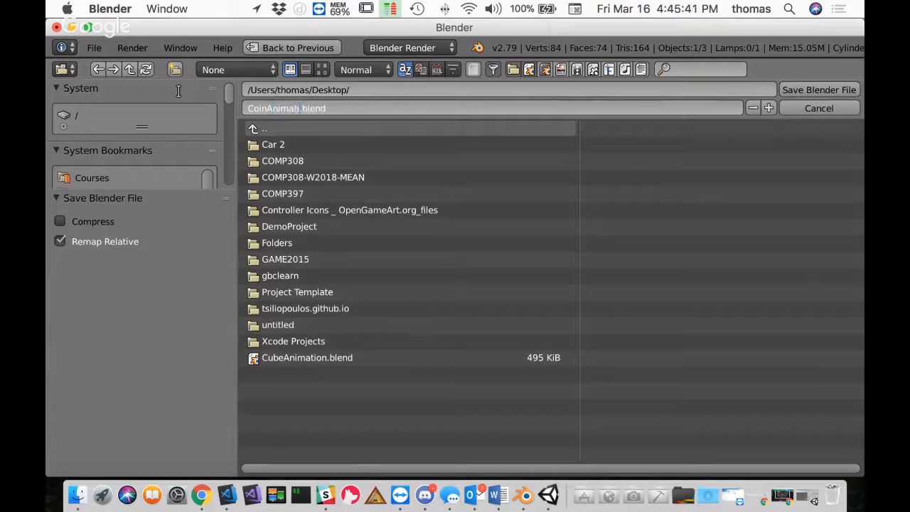
type("on")
key("Return")
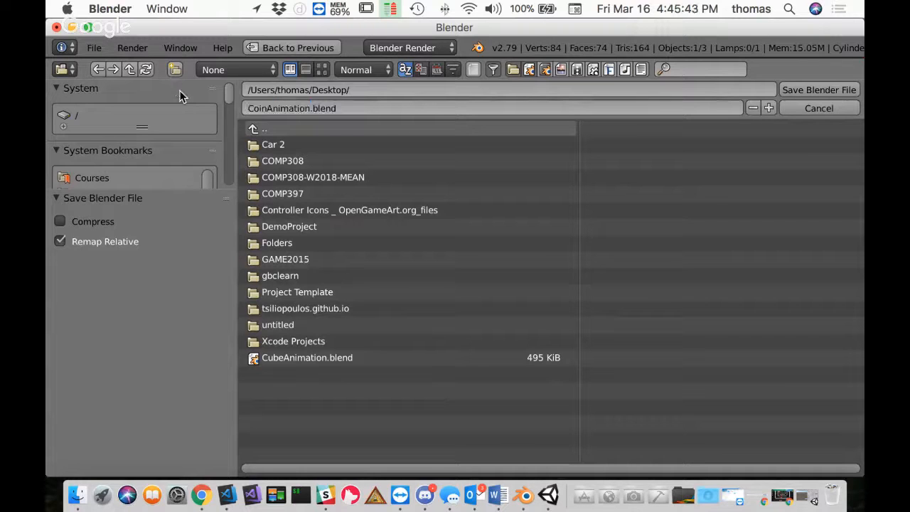
left_click(819, 90)
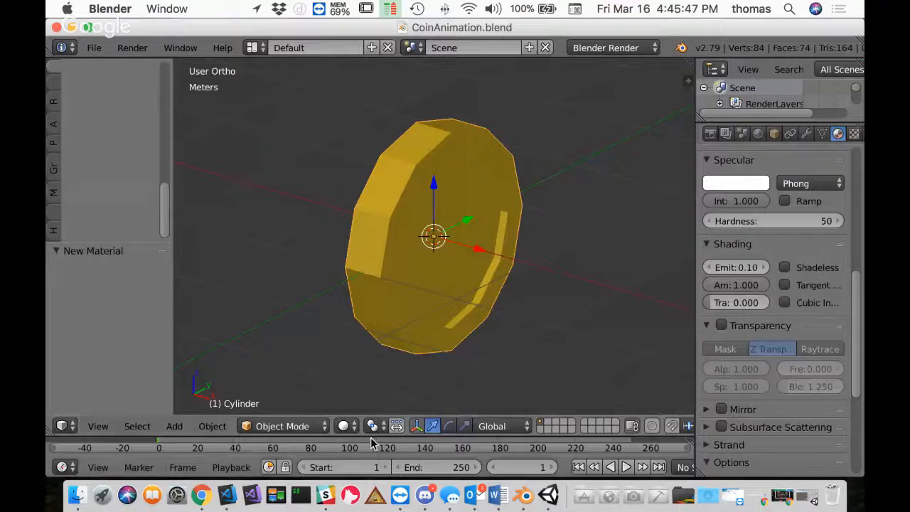
Step: Enlarge the timeline area and show the coin in front orthographic view
left_click_drag(359, 407, 359, 328)
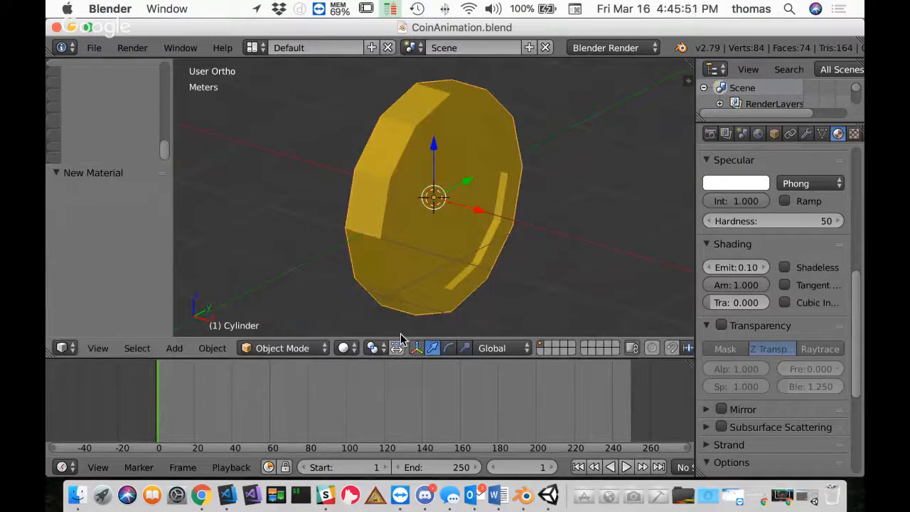
key("KP_1")
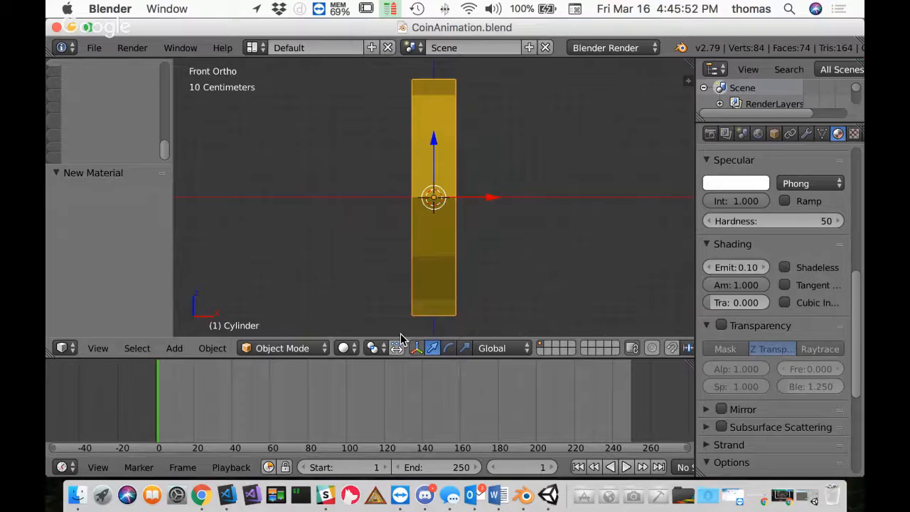
key("KP_5")
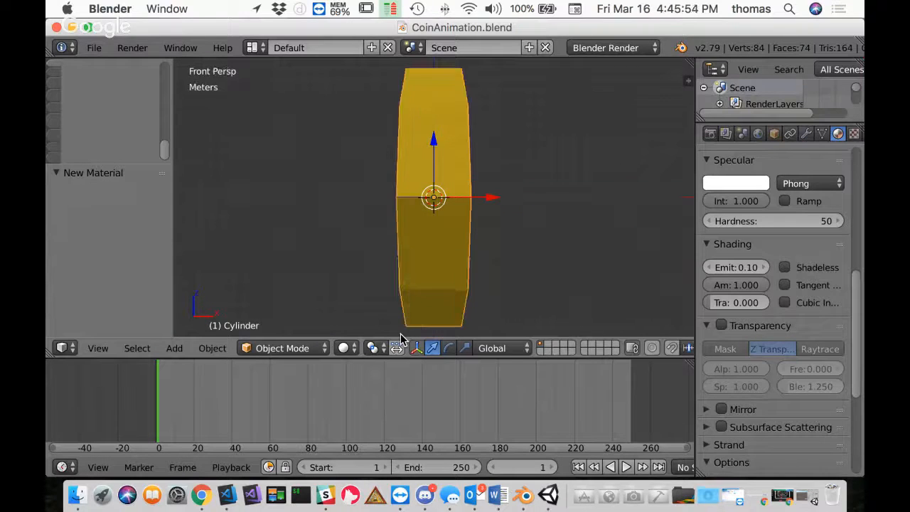
key("KP_5")
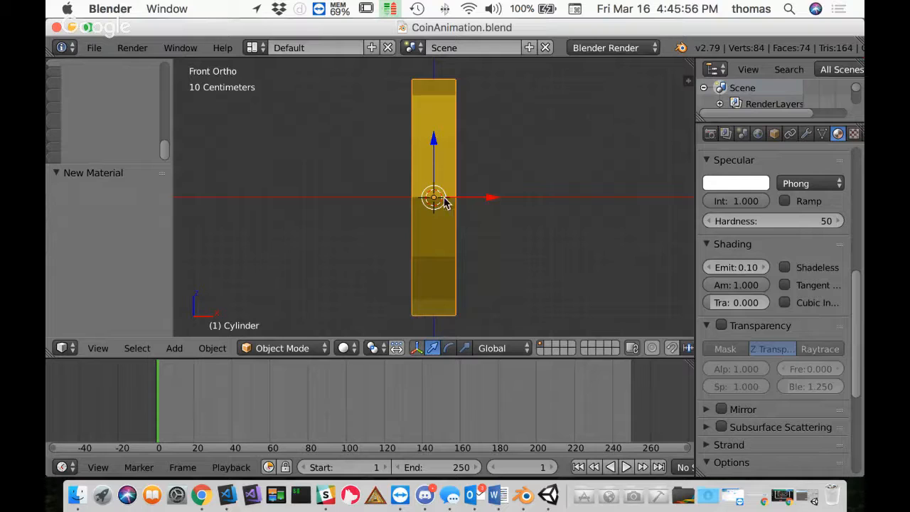
mouse_move(433, 197)
middle_mouse_down("shift")
mouse_move(438, 211)
mouse_move(431, 188)
middle_mouse_up("shift")
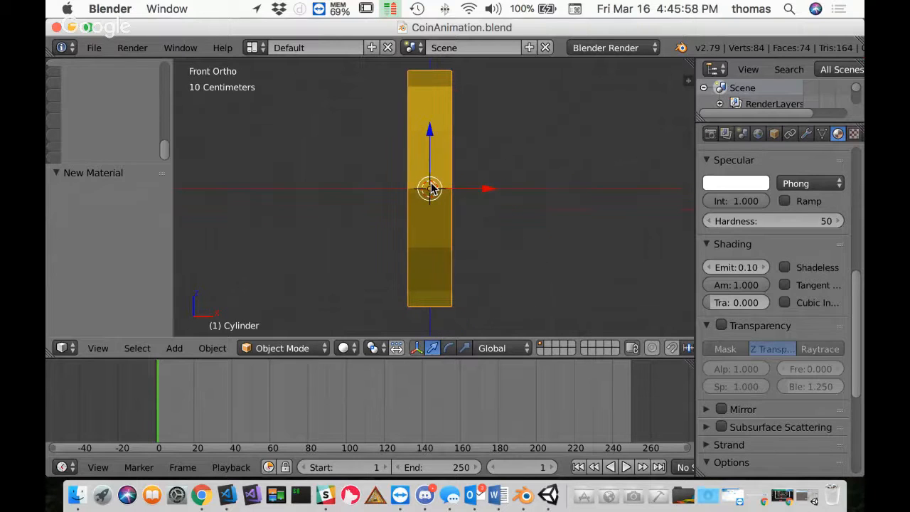
type("r")
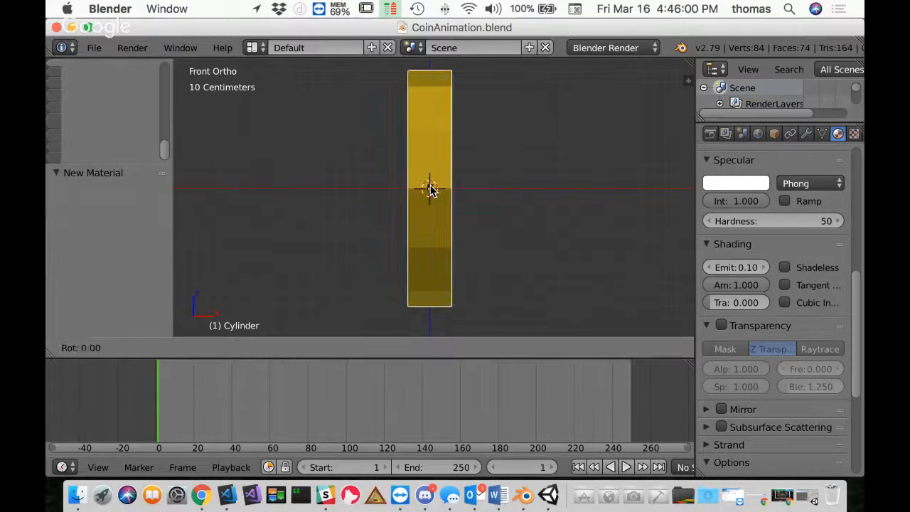
type("z90")
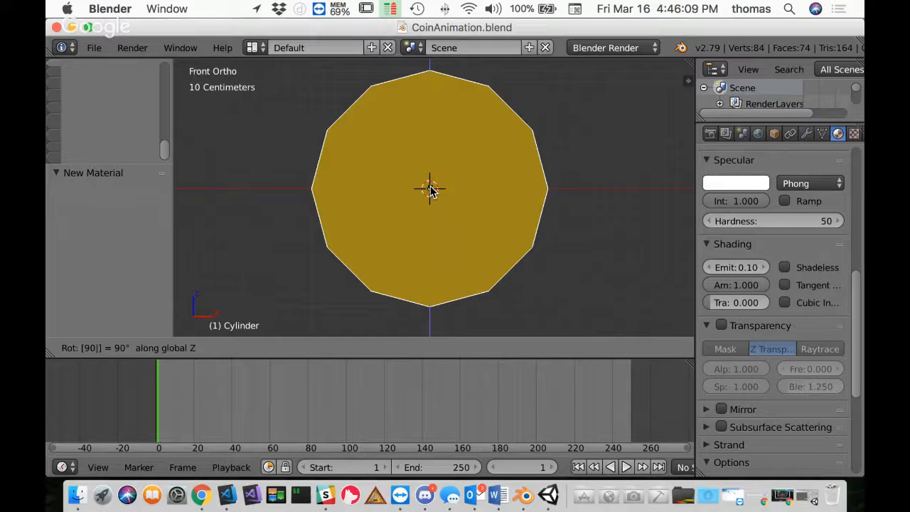
key("Escape")
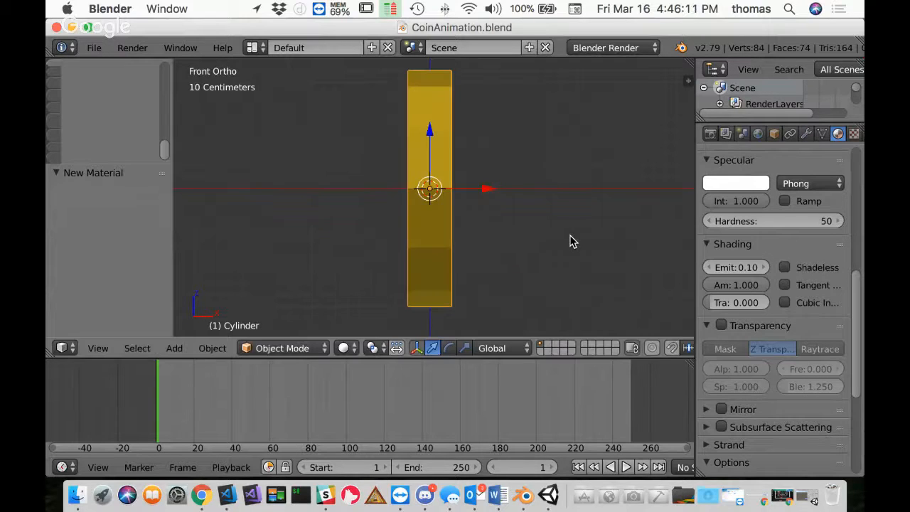
Step: Rotate the coin 90° about the global Z axis and display its transform properties
key("r")
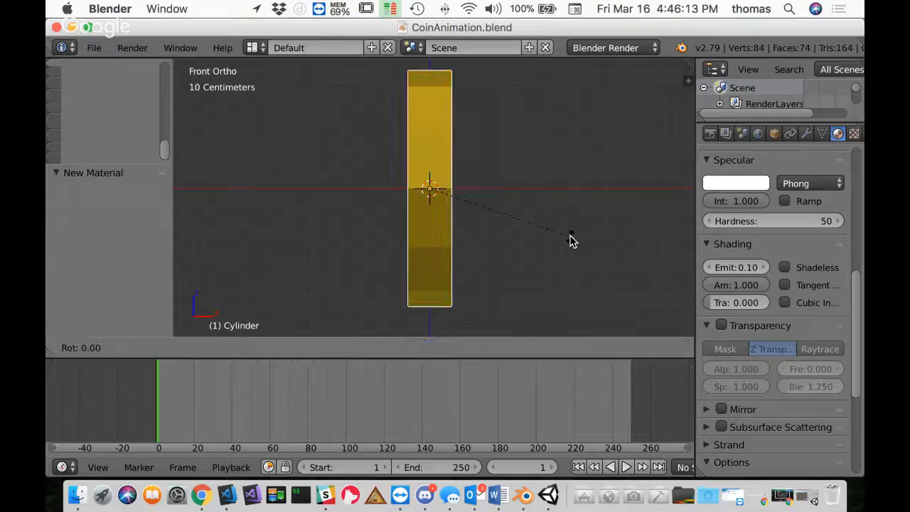
key("x")
type("z90")
key("Return")
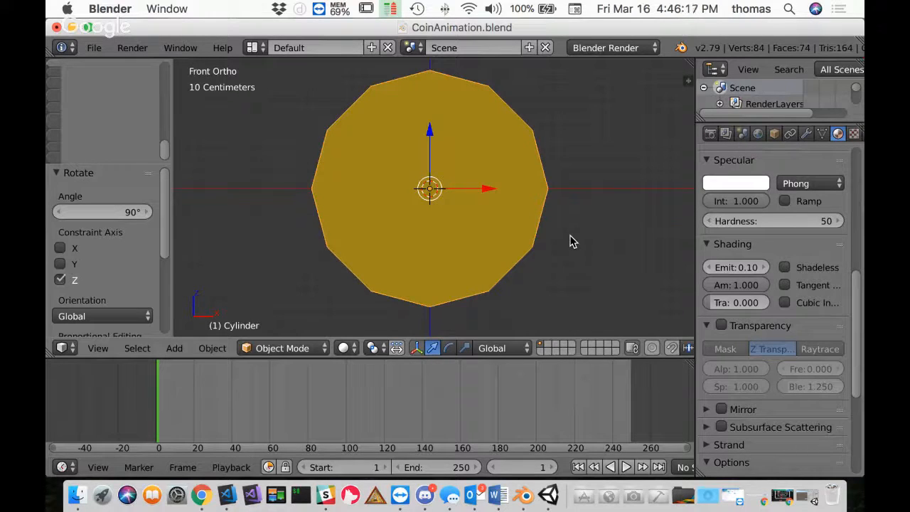
key("n")
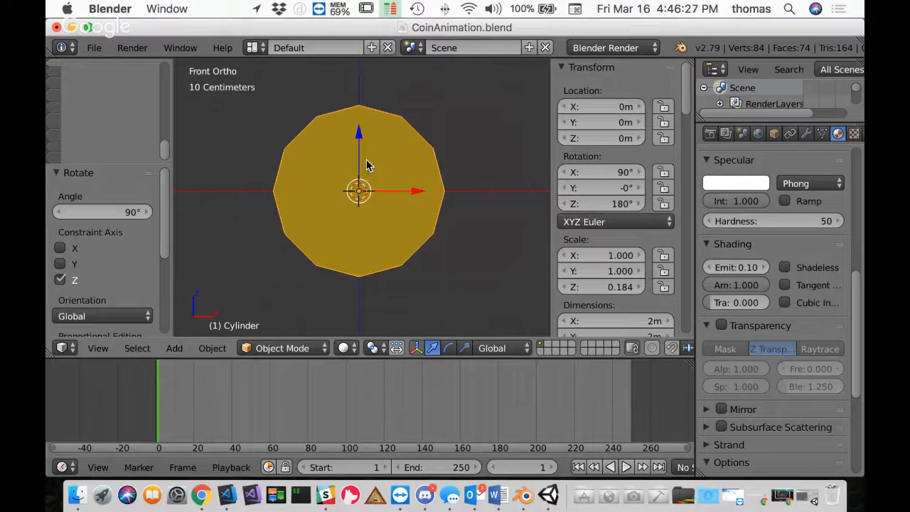
key("alt+a")
key("Escape")
key("Tab")
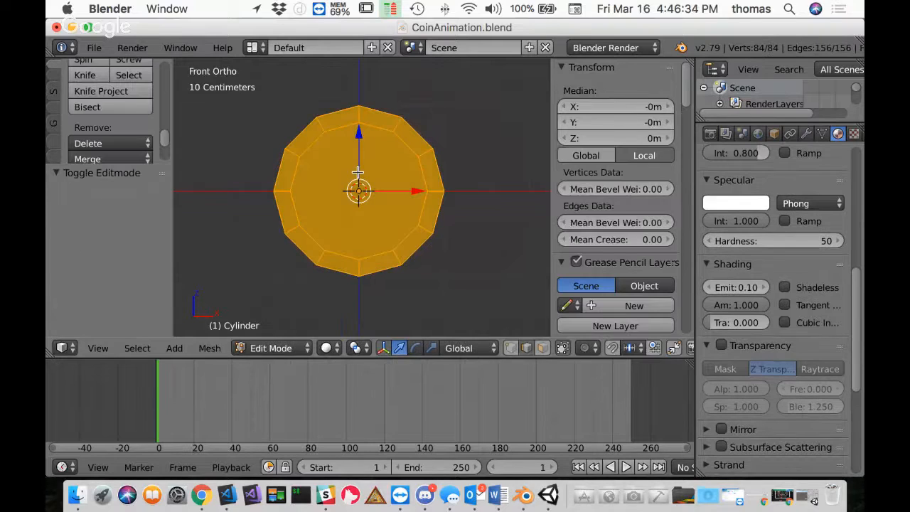
key("alt+a")
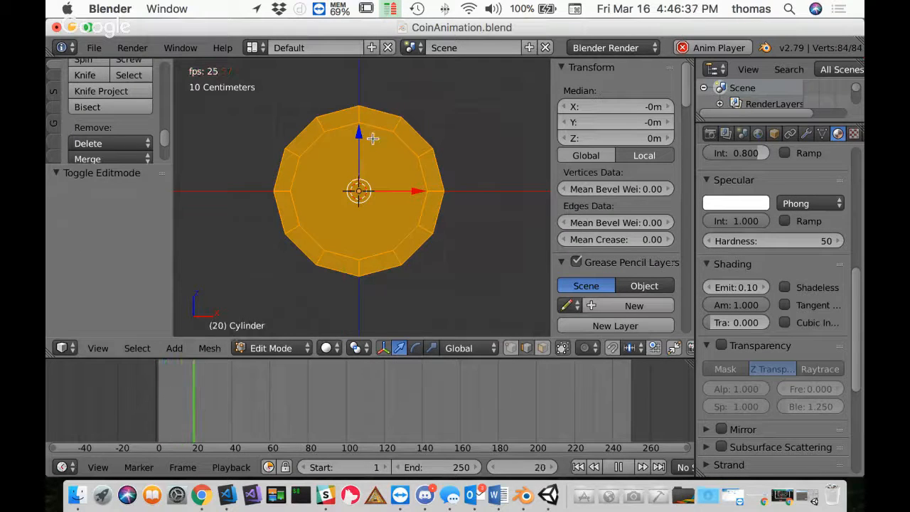
key("Escape")
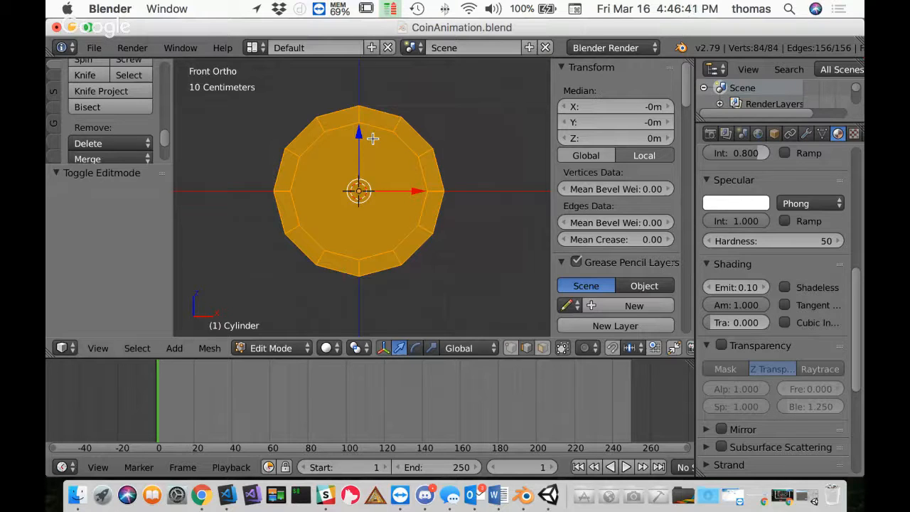
key("shift+a")
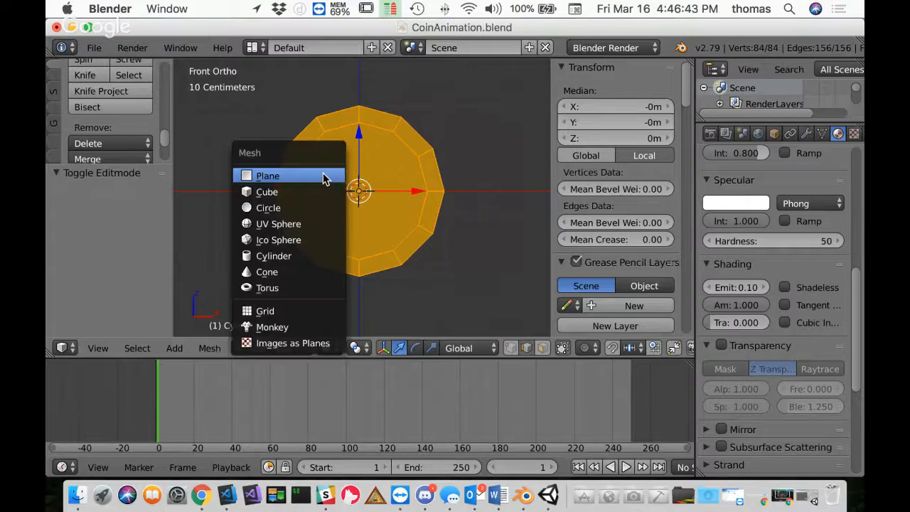
key("Escape")
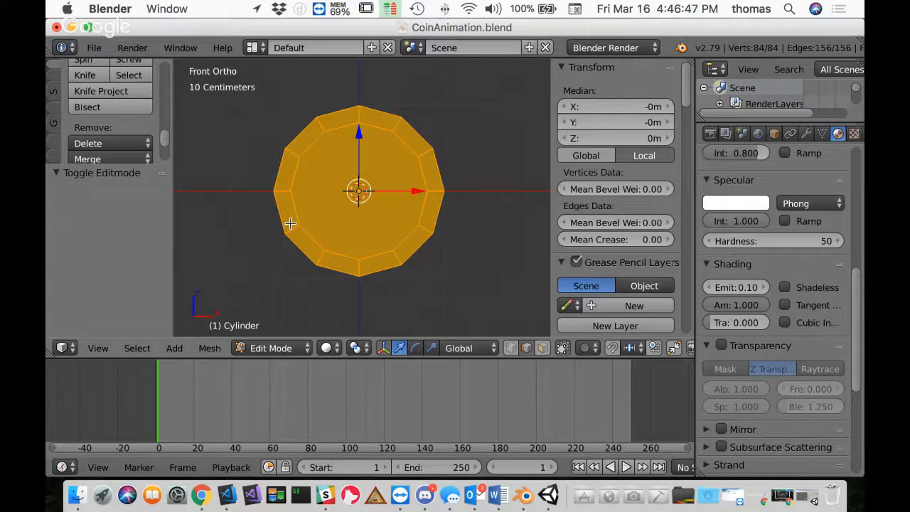
key("shift+alt+a")
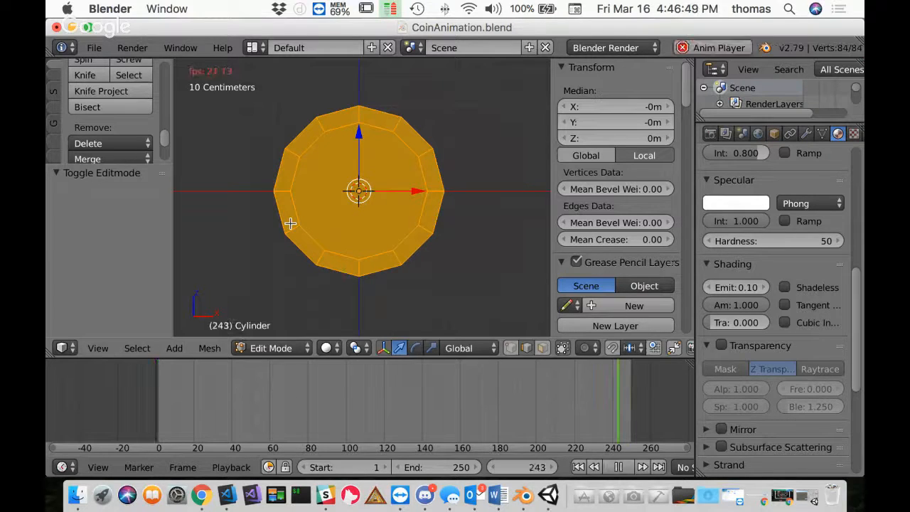
key("Escape")
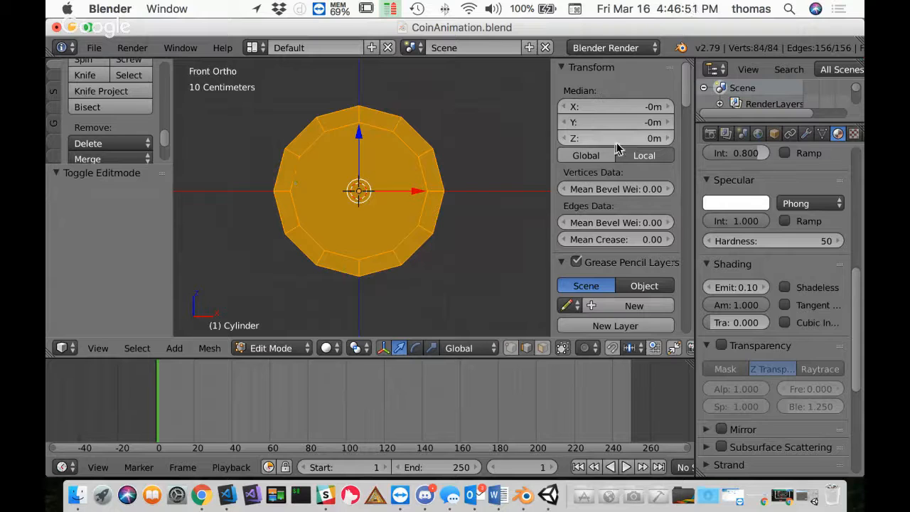
key("s")
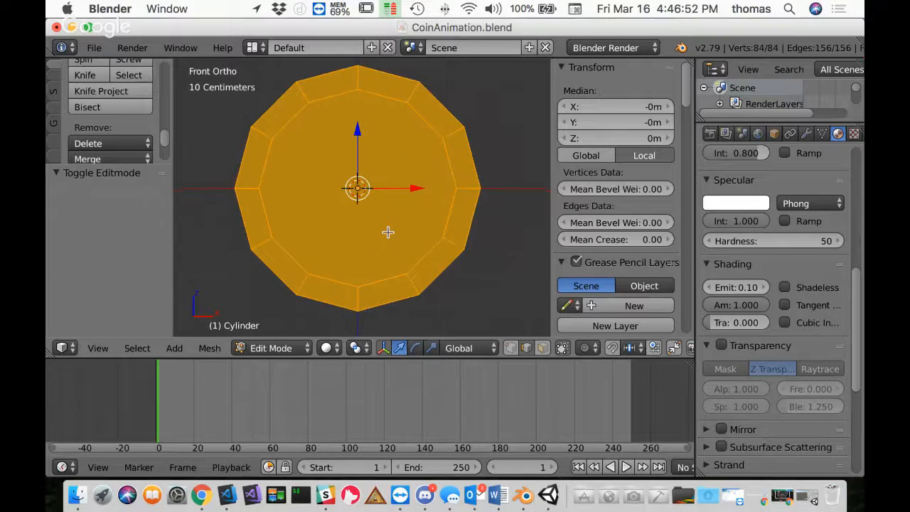
left_click(370, 241)
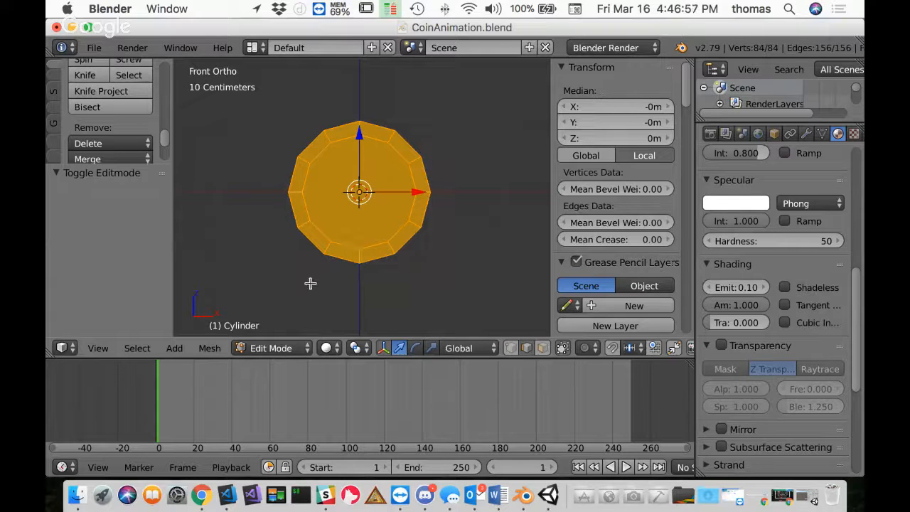
key("Tab")
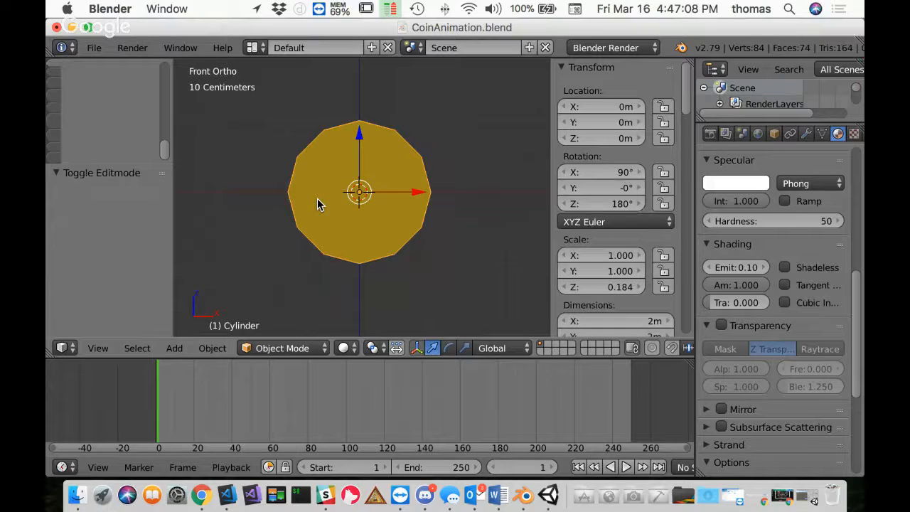
Step: Insert a LocRotScale keyframe on the coin at frame 1 and set the animation's end frame to 60
key("i")
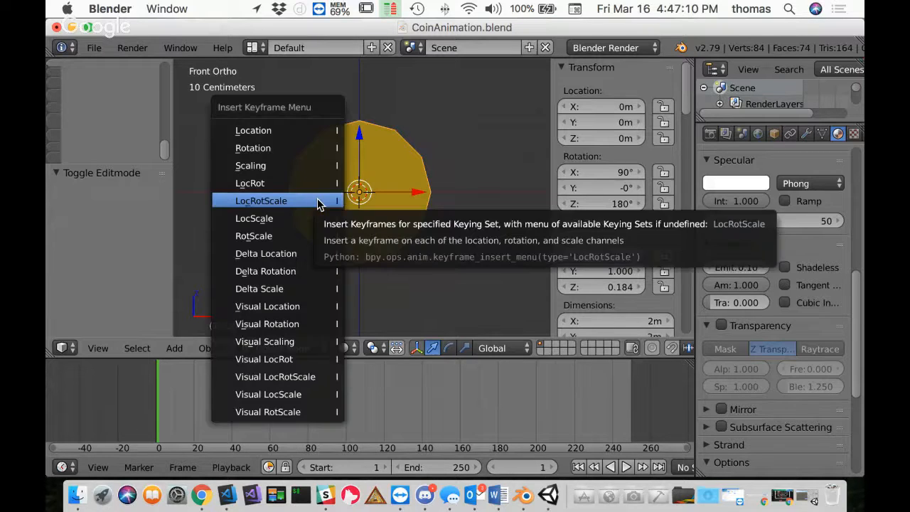
left_click(318, 204)
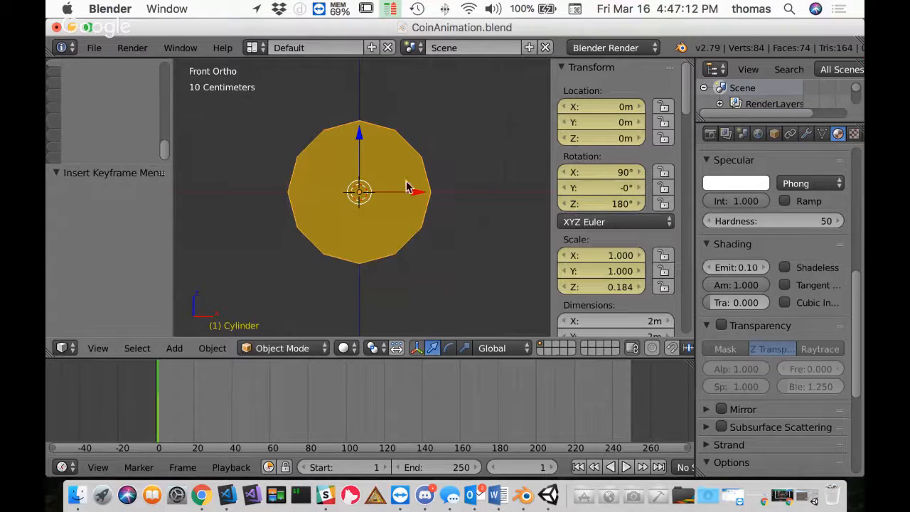
left_click(164, 412)
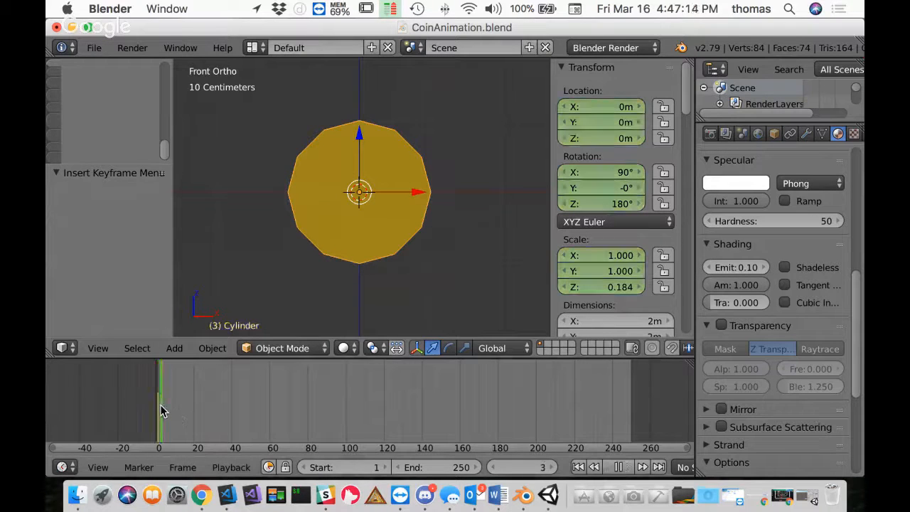
left_click(437, 467)
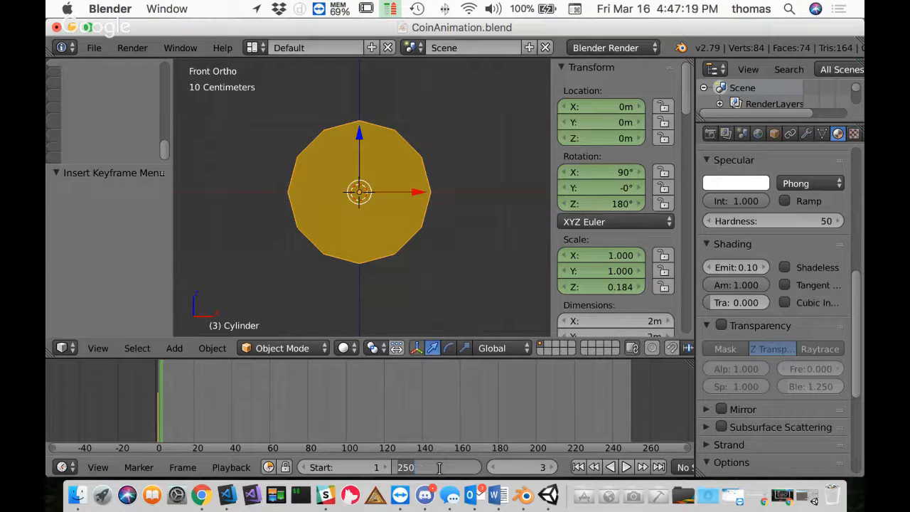
type("60")
key("Return")
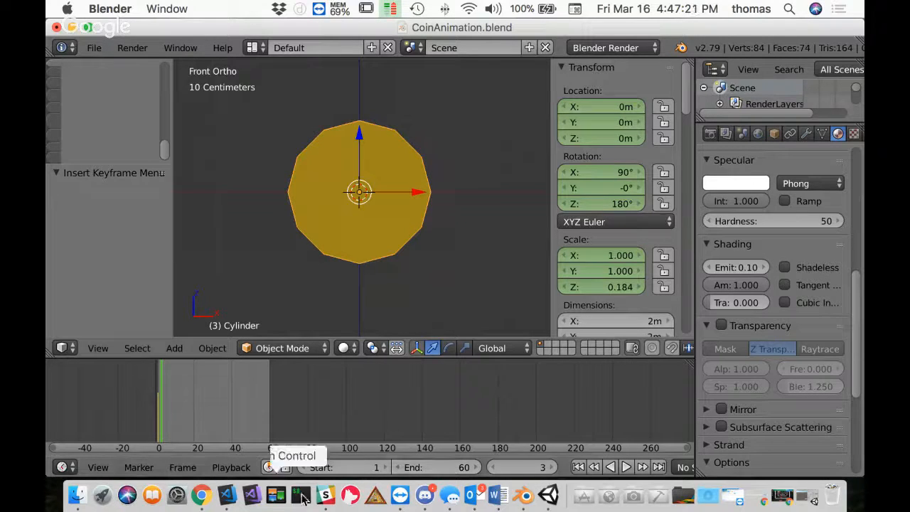
Step: At frame 5, rotate the coin 30° about the global Z axis and insert a LocRotScale keyframe
scroll(237, 412, "down", 5)
scroll(245, 405, "up", 10)
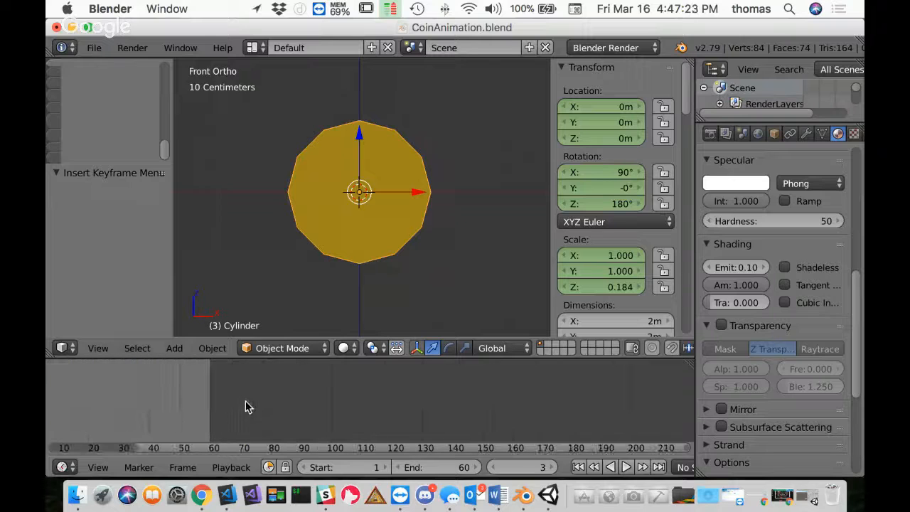
middle_click_drag(152, 402, 395, 404)
scroll(455, 396, "up", 5)
scroll(395, 404, "up", 1)
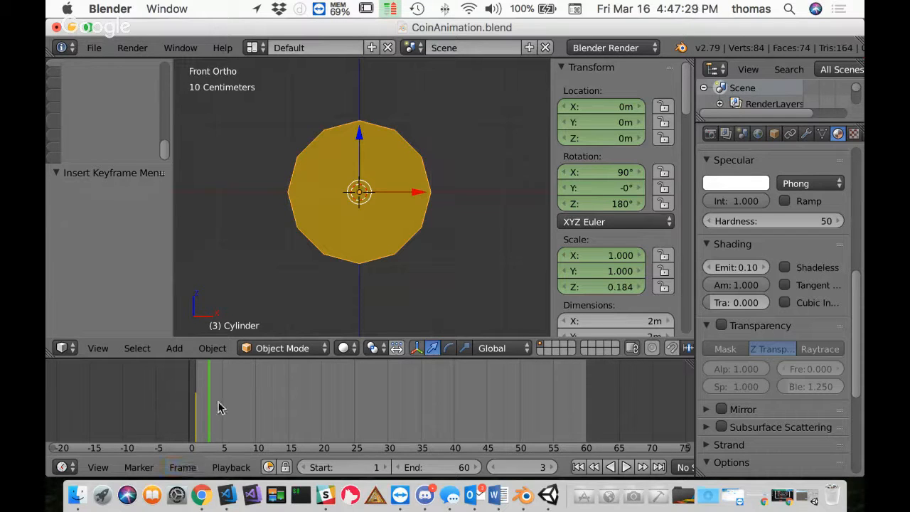
left_click_drag(209, 396, 223, 403)
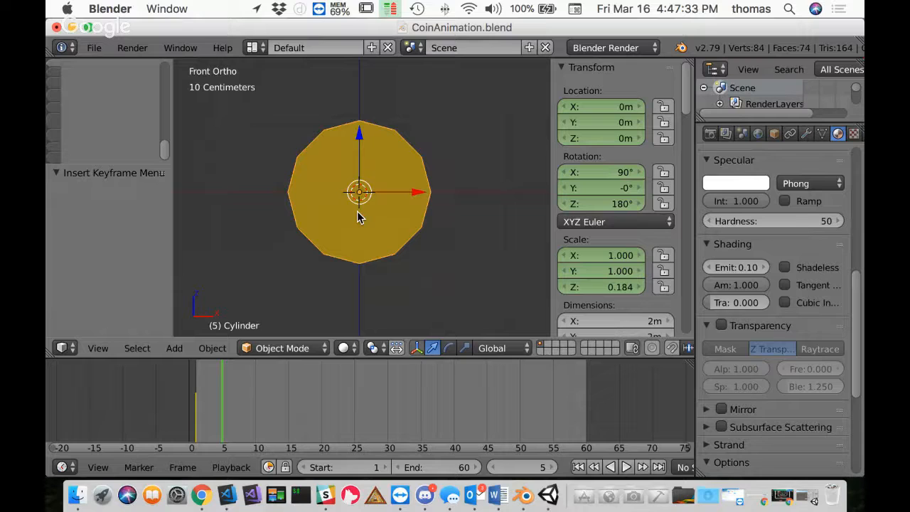
type("r")
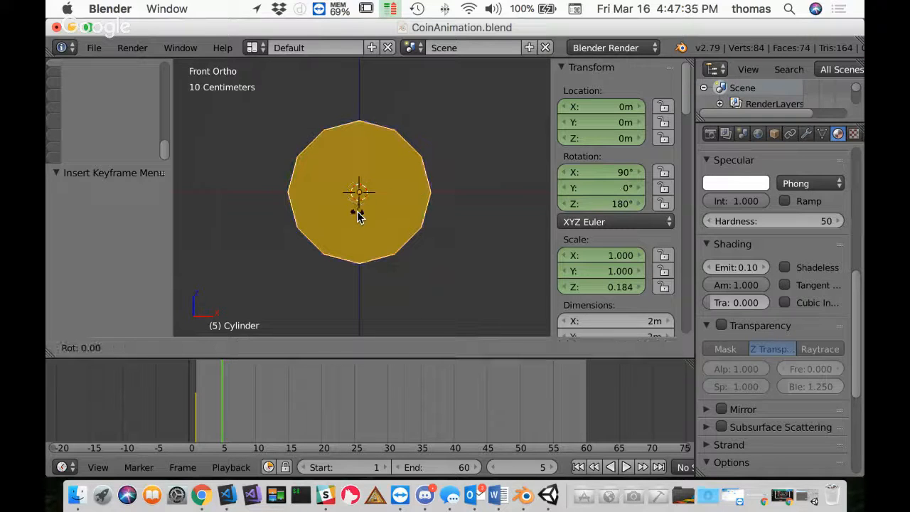
type("z30")
key("Return")
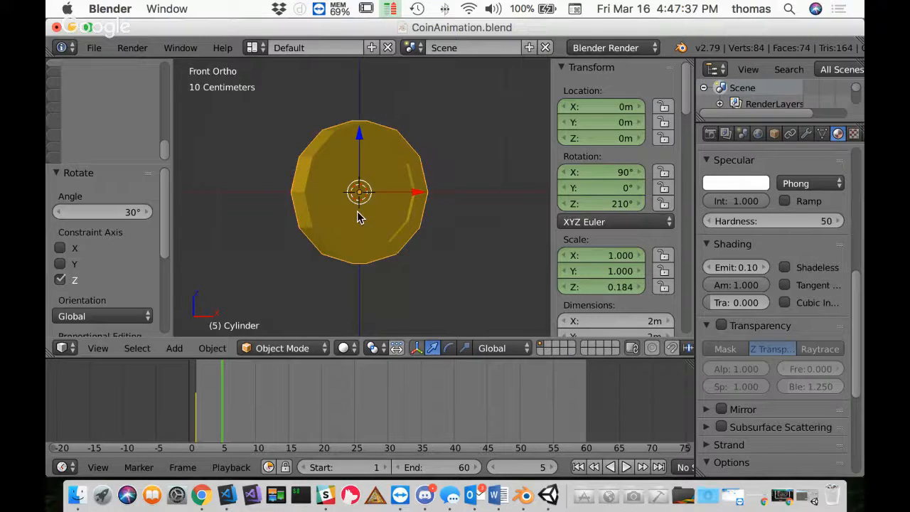
key("i")
left_click(359, 217)
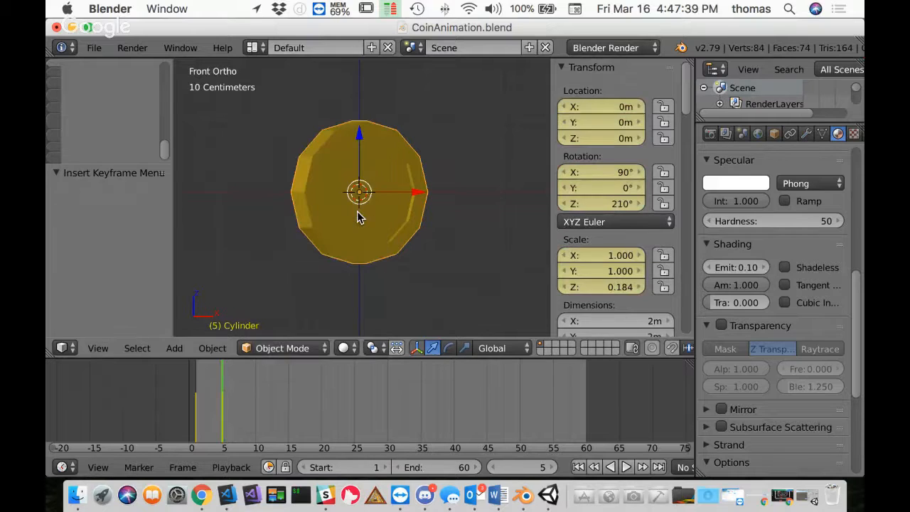
Step: At frame 10, rotate the coin another 30° about the global Z axis and insert a LocRotScale keyframe
left_click_drag(221, 406, 248, 409)
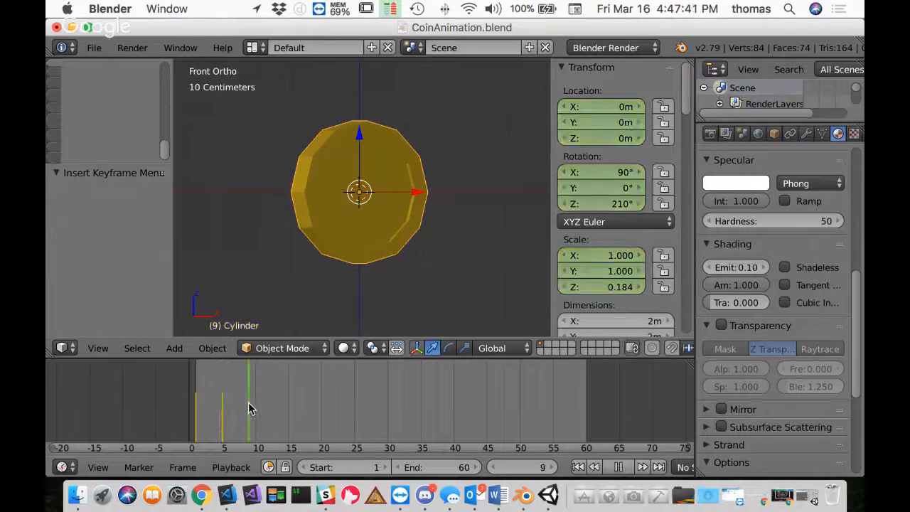
left_click(257, 408)
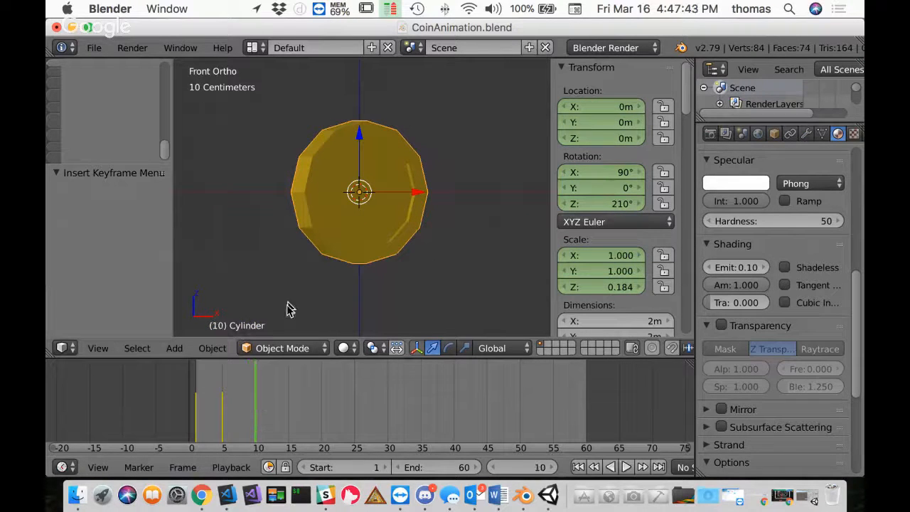
type("r")
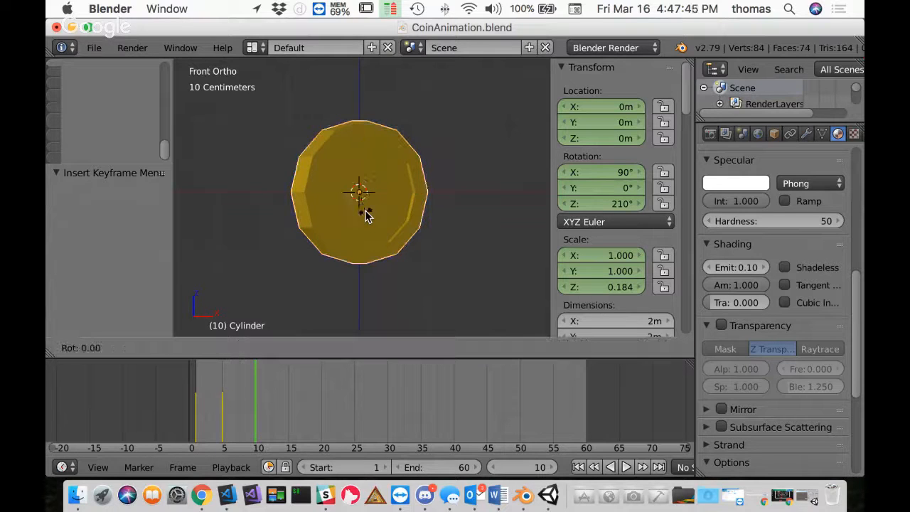
type("z30")
key("Return")
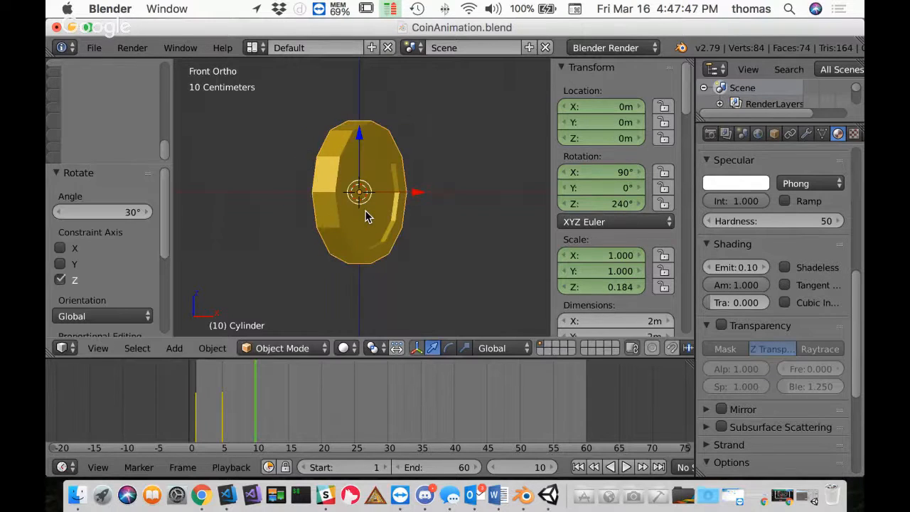
key("i")
left_click(365, 213)
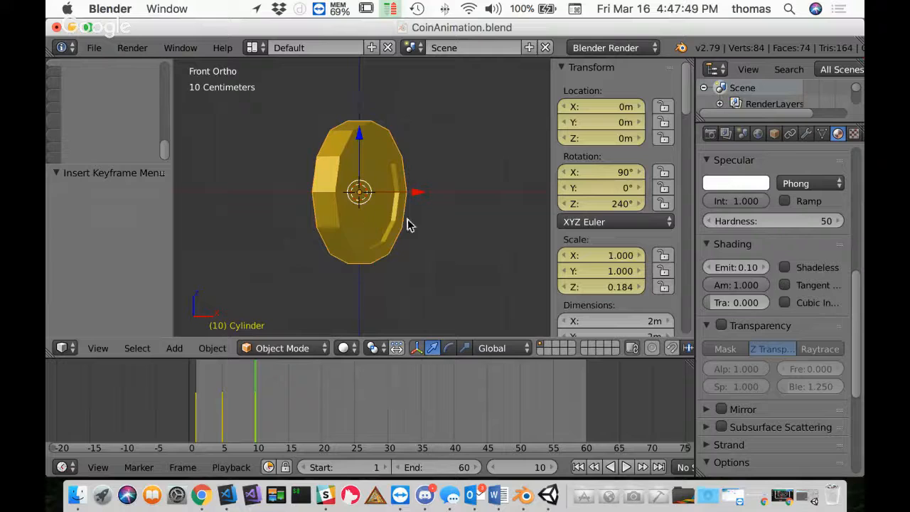
Step: At frame 15, rotate the coin another 30° about the global Z axis and insert a LocRotScale keyframe
key("alt+a")
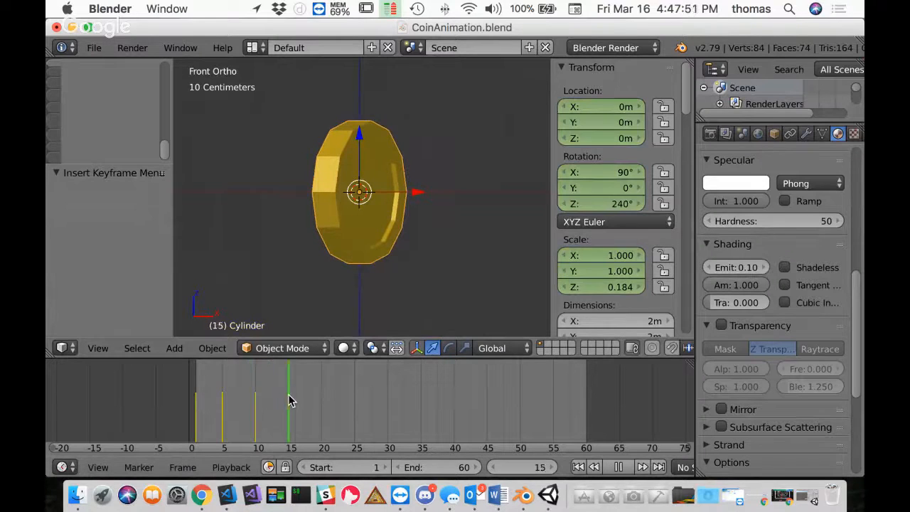
key("alt+a")
type("rz")
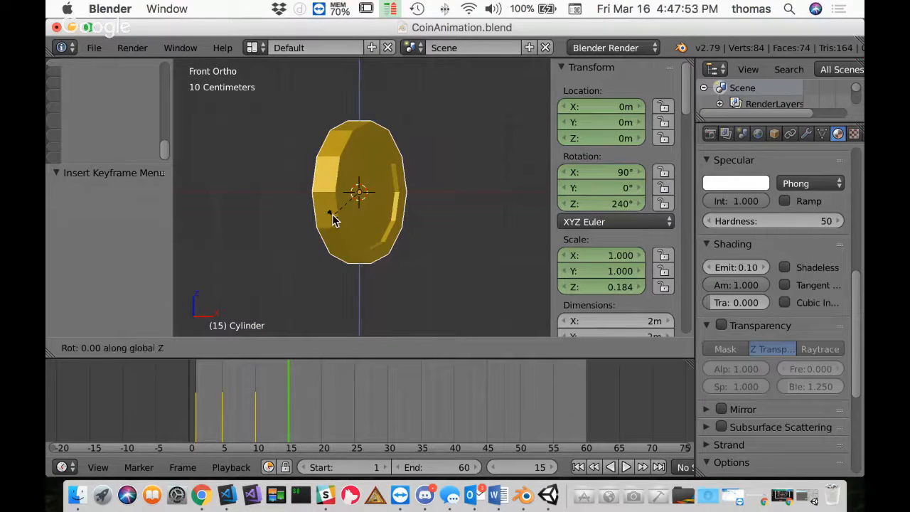
type("30")
key("Return")
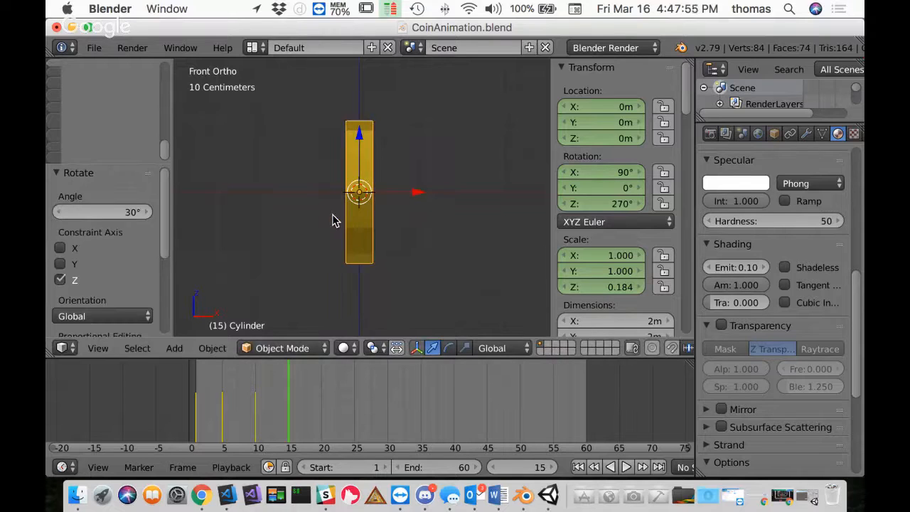
key("i")
left_click(335, 218)
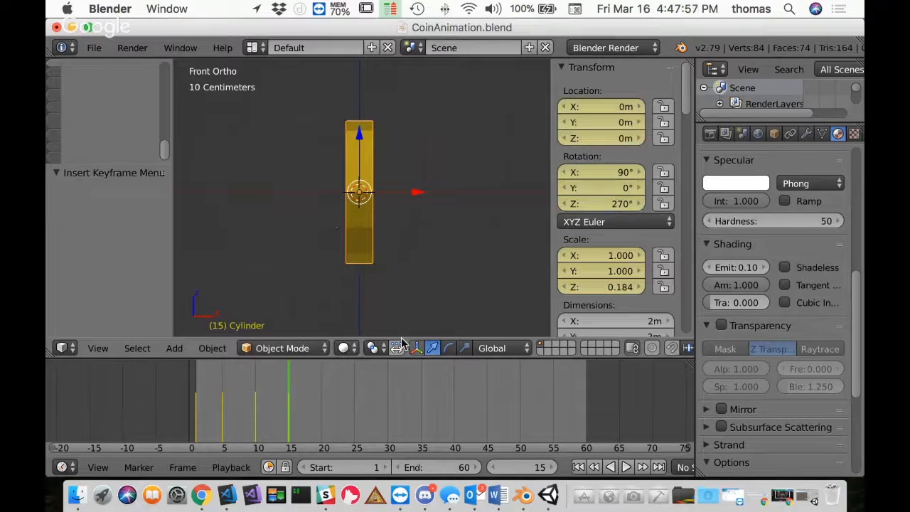
Step: At frame 20, rotate the coin another 30° about the global Z axis and insert a LocRotScale keyframe
left_click_drag(291, 397, 321, 403)
type("r")
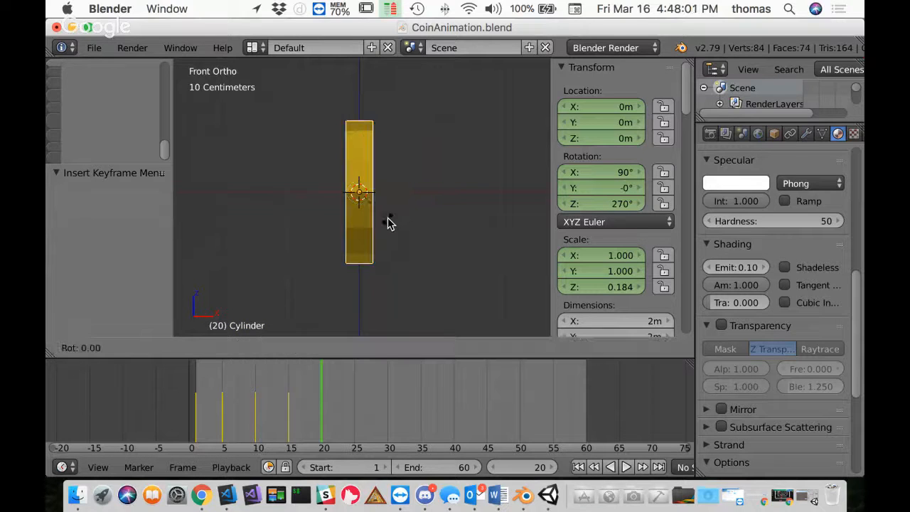
type("z30")
key("Return")
key("i")
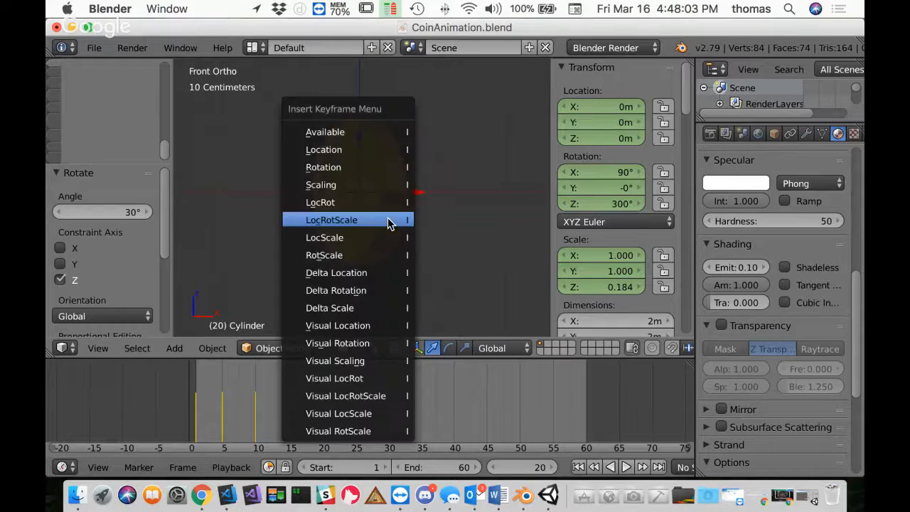
left_click(417, 220)
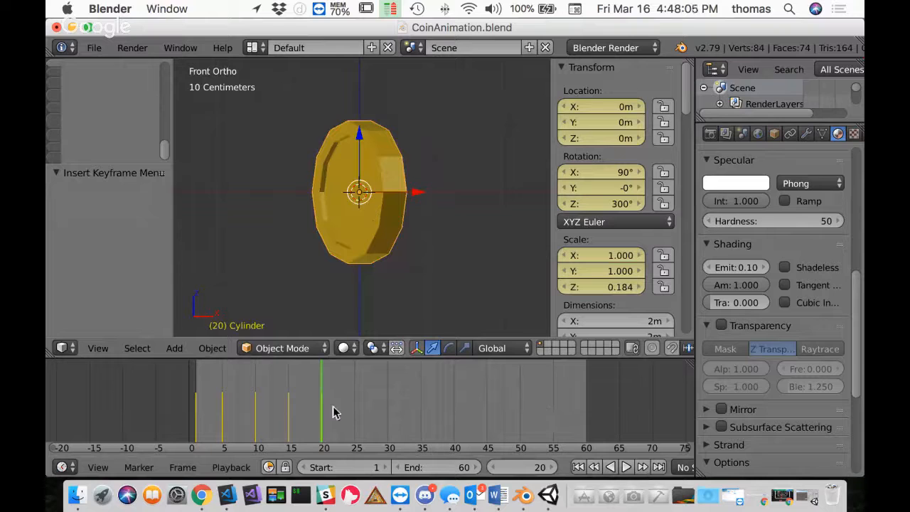
Step: At frame 25, rotate the coin another 30° about the global Z axis and insert a LocRotScale keyframe
key("alt+a")
key("alt+a")
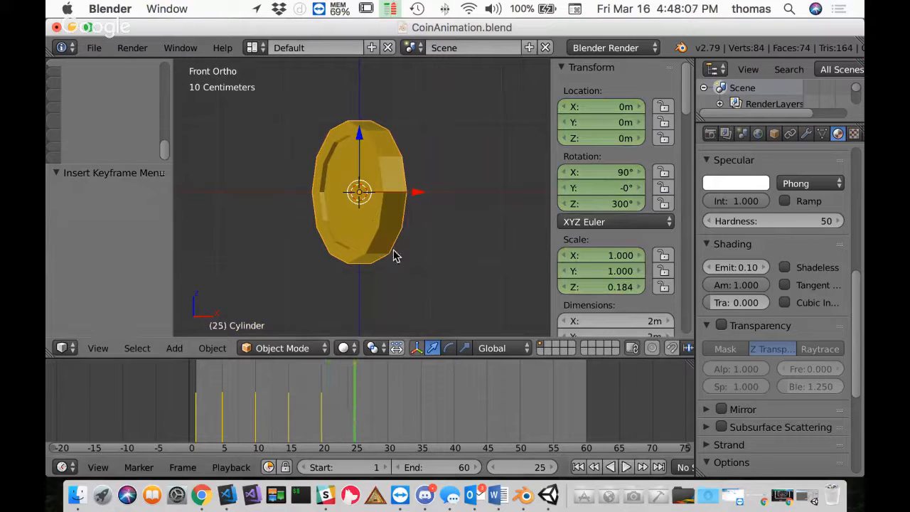
type("rz")
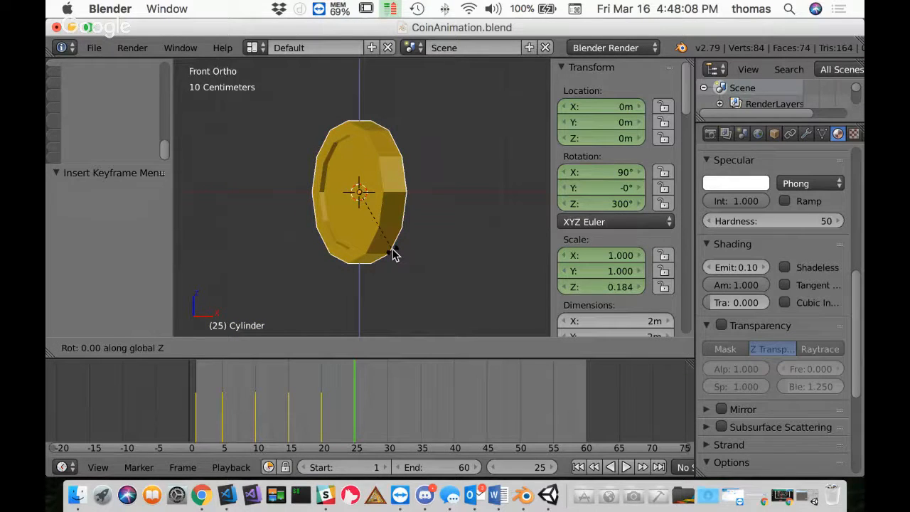
type("30")
key("Return")
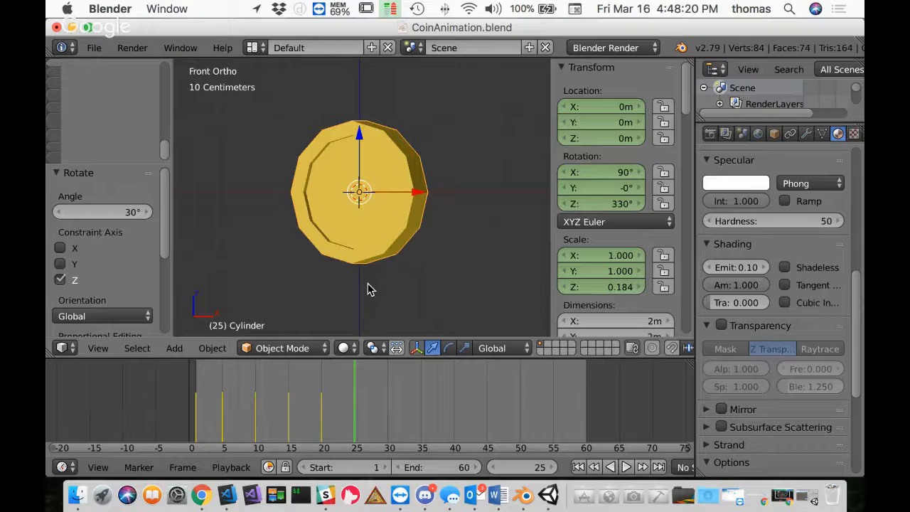
key("i")
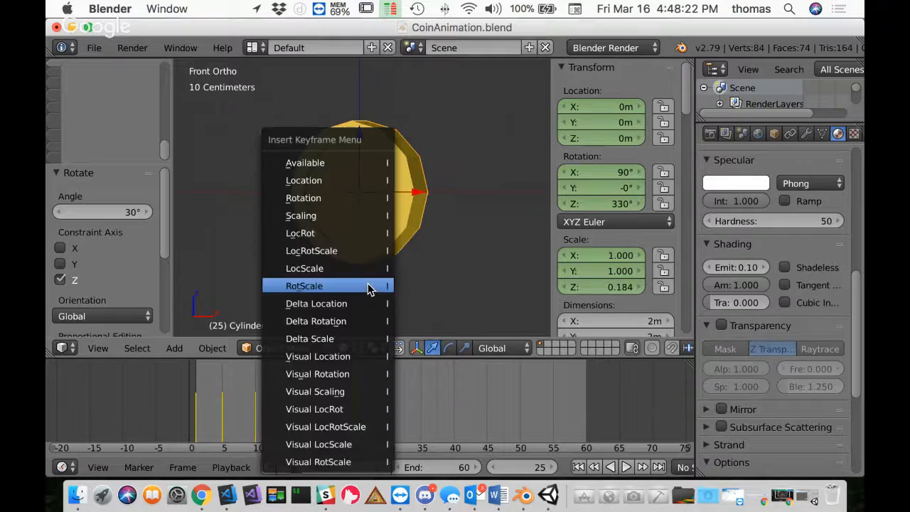
key("Up")
key("Up")
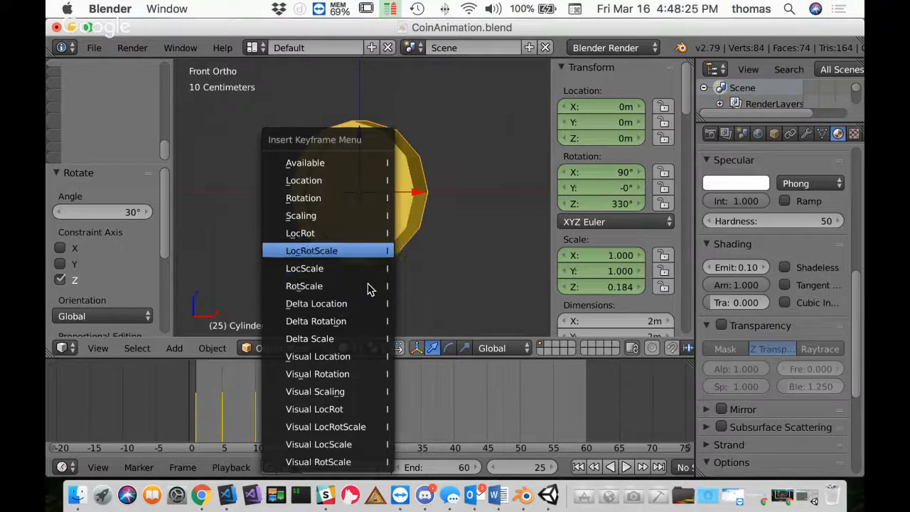
key("Return")
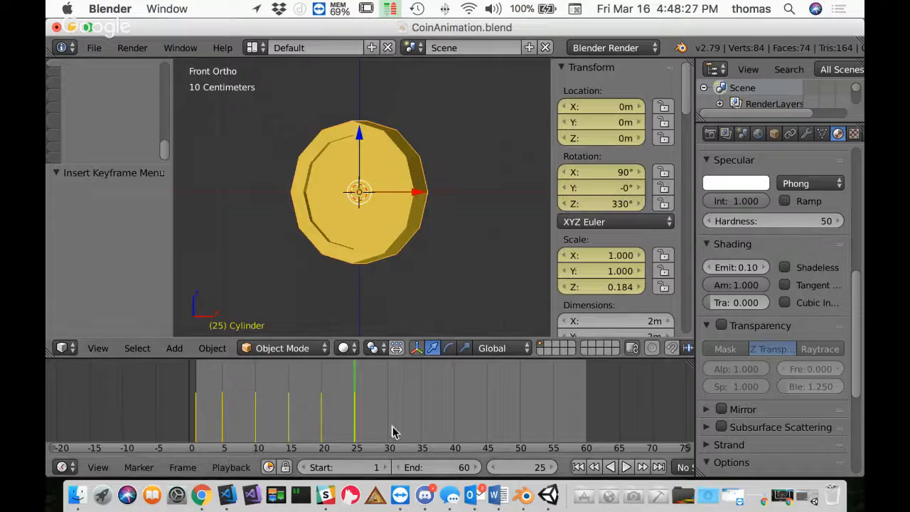
Step: At frame 30, rotate the coin another 30° about the global Z axis and insert a LocRotScale keyframe
key("alt+a")
left_click_drag(341, 422, 386, 416)
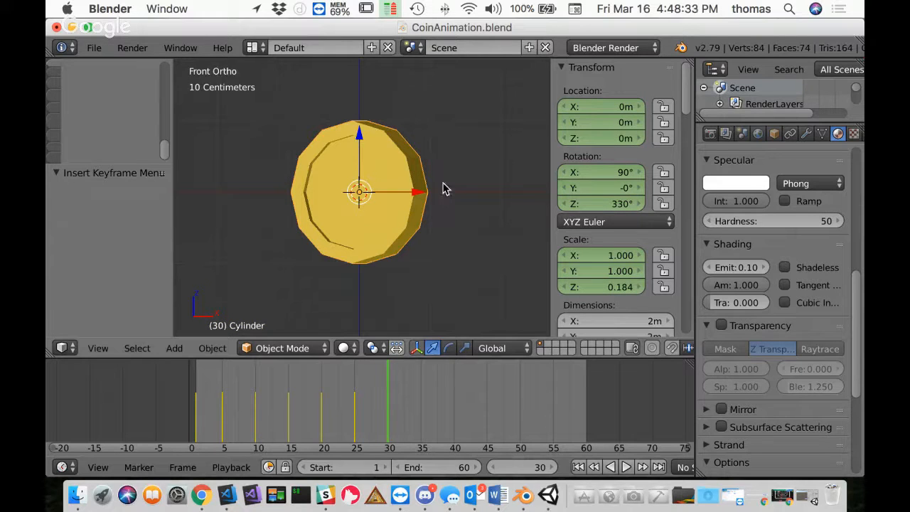
type("rz30")
key("Return")
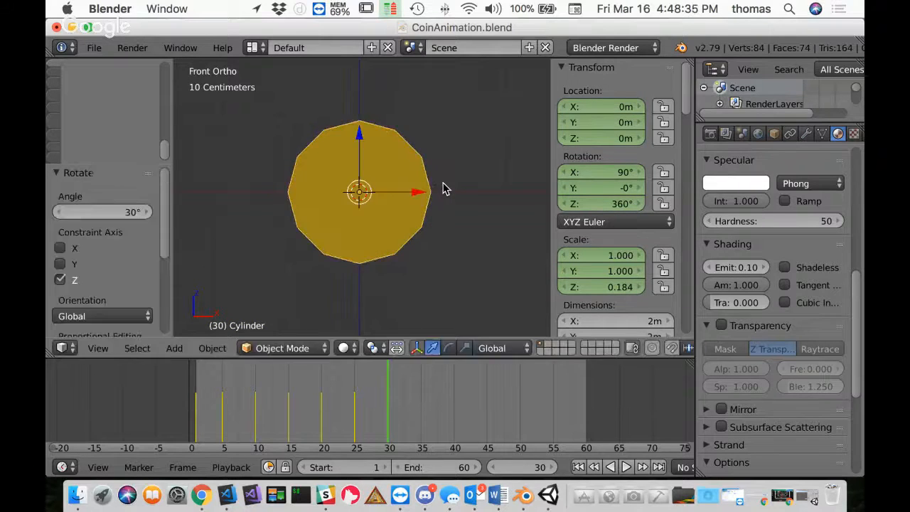
key("i")
left_click(443, 186)
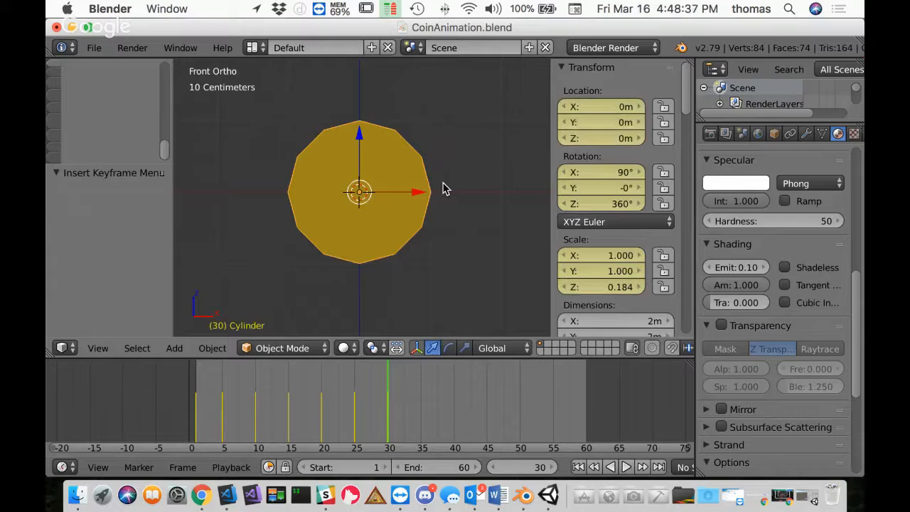
Step: At frame 35, rotate the coin another 30° about the global Z axis and insert a LocRotScale keyframe
key("alt+a")
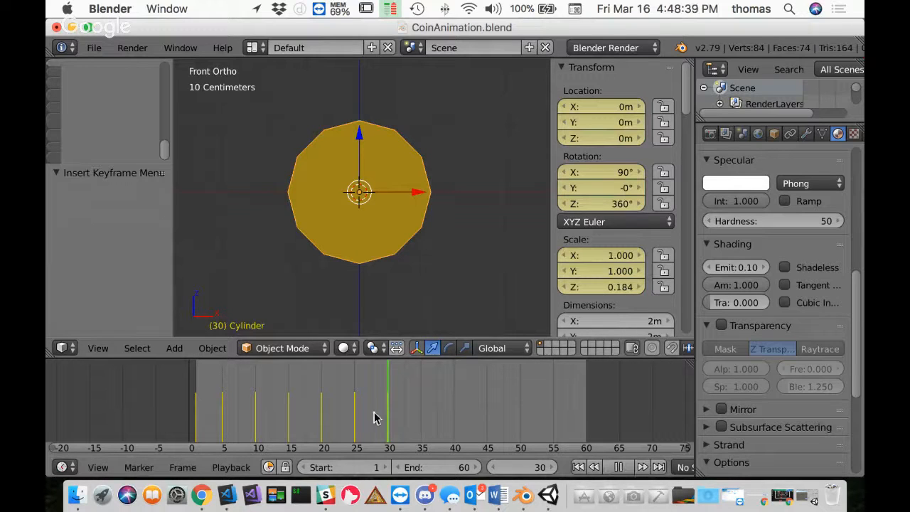
left_click_drag(374, 418, 222, 424)
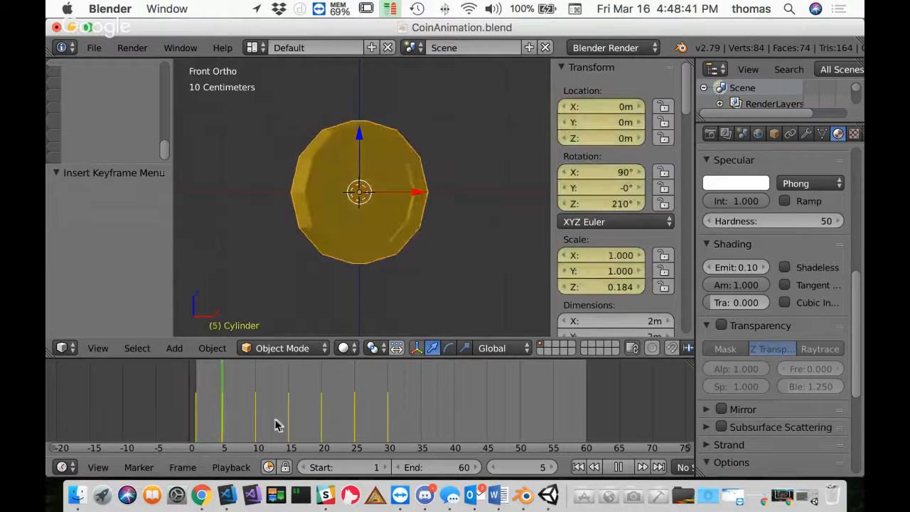
left_click_drag(278, 425, 390, 417)
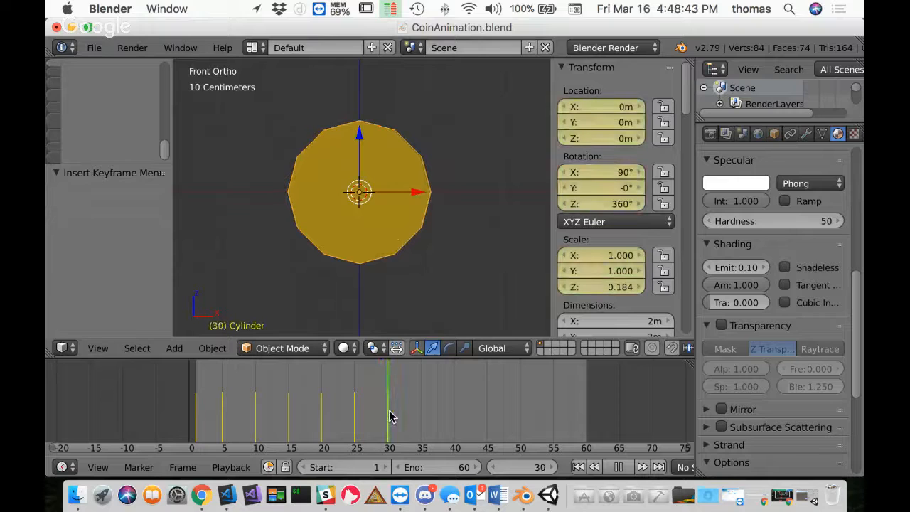
left_click(422, 412)
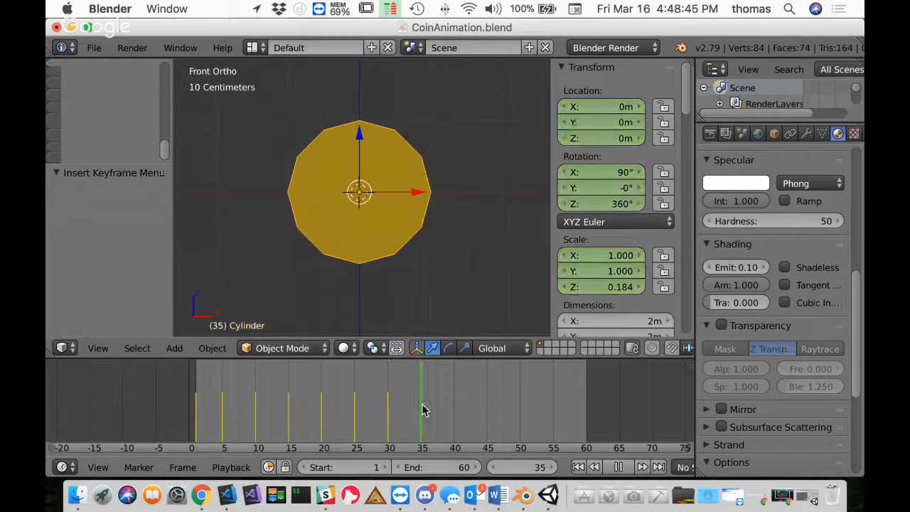
type("rz")
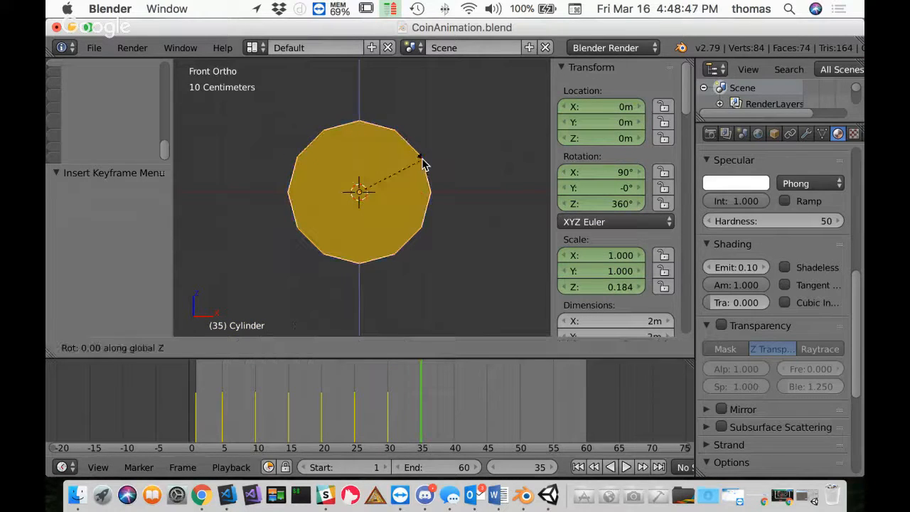
type("30")
key("Return")
key("i")
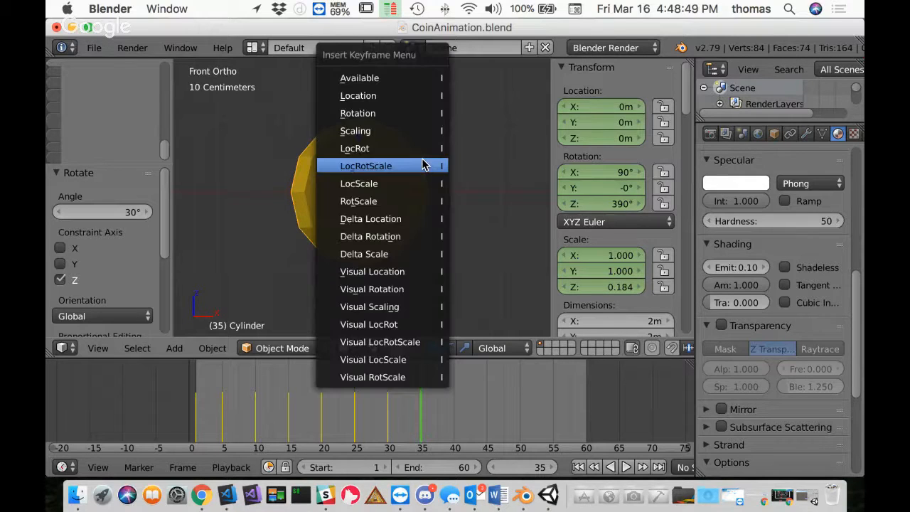
left_click(423, 163)
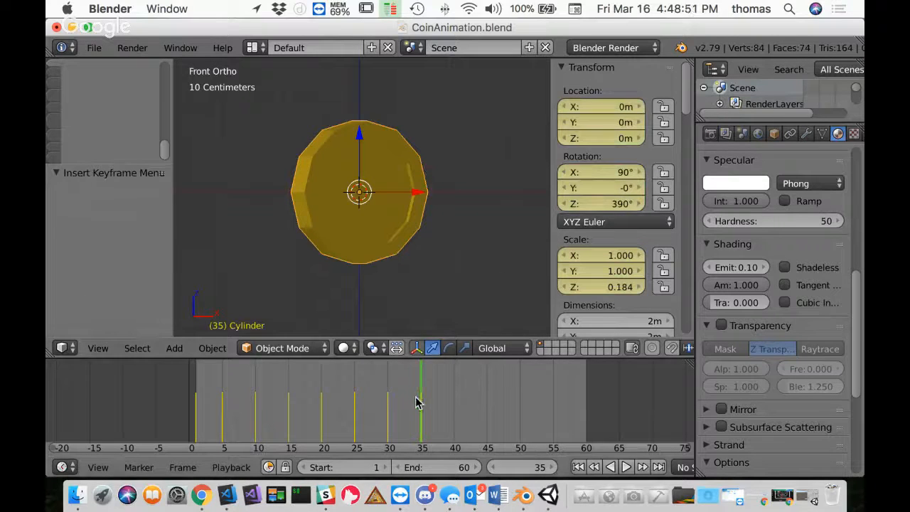
Step: At frame 40, rotate the coin another 30° about the global Z axis and insert a LocRotScale keyframe
left_click_drag(416, 396, 456, 398)
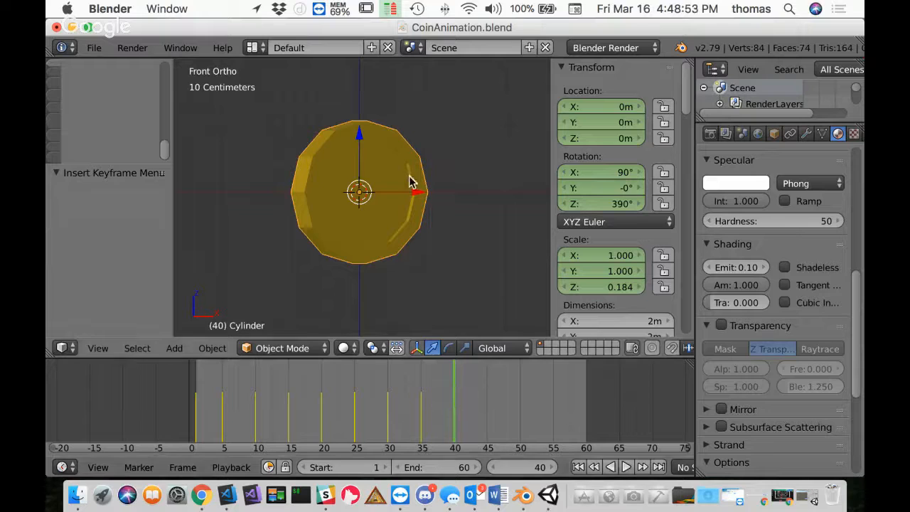
key("r")
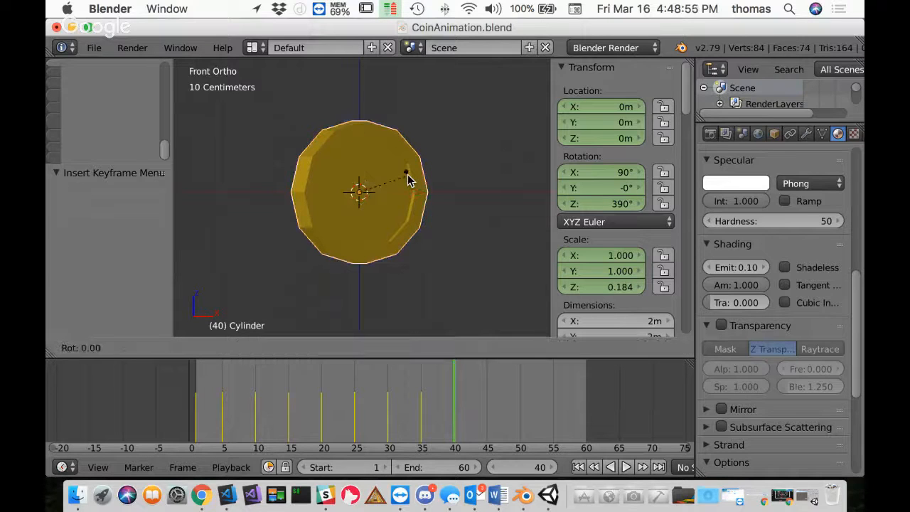
type("z")
type("30")
key("Return")
key("i")
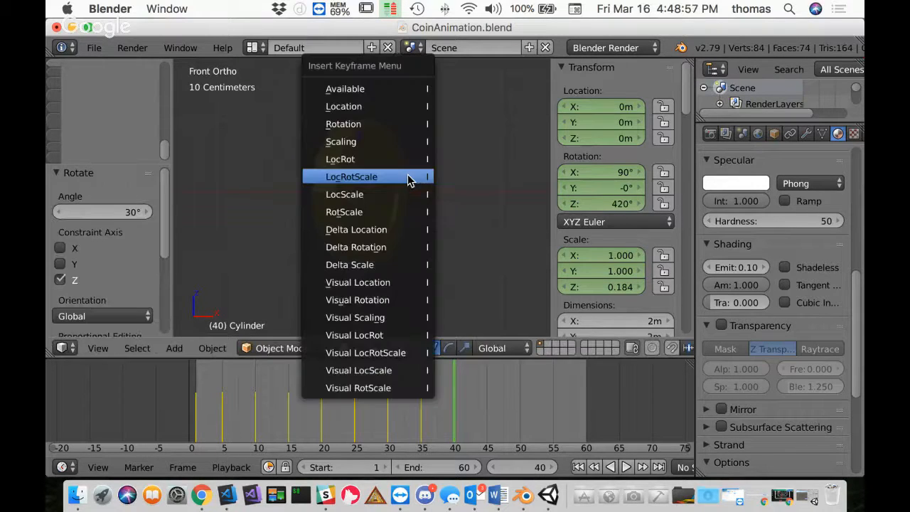
left_click(409, 181)
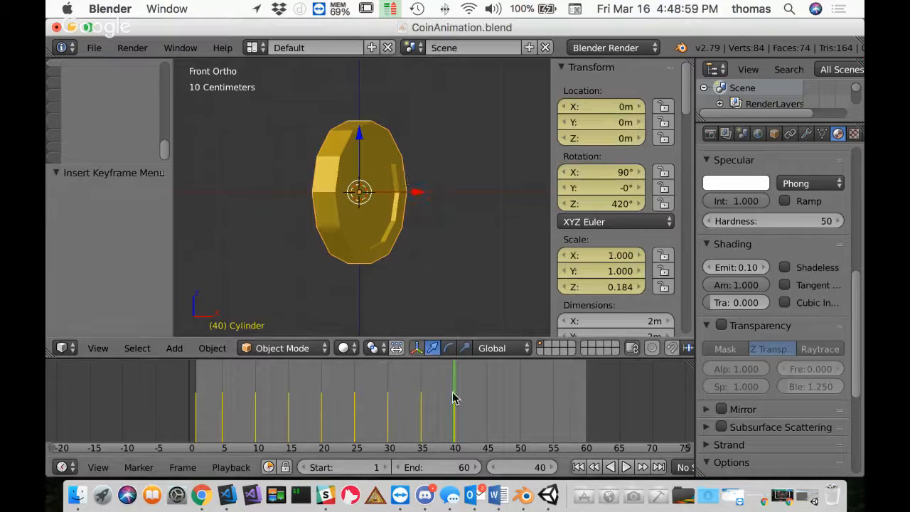
Step: Advance the timeline's current frame to 45
key("Right")
key("Right")
key("Right")
key("Right")
key("Right")
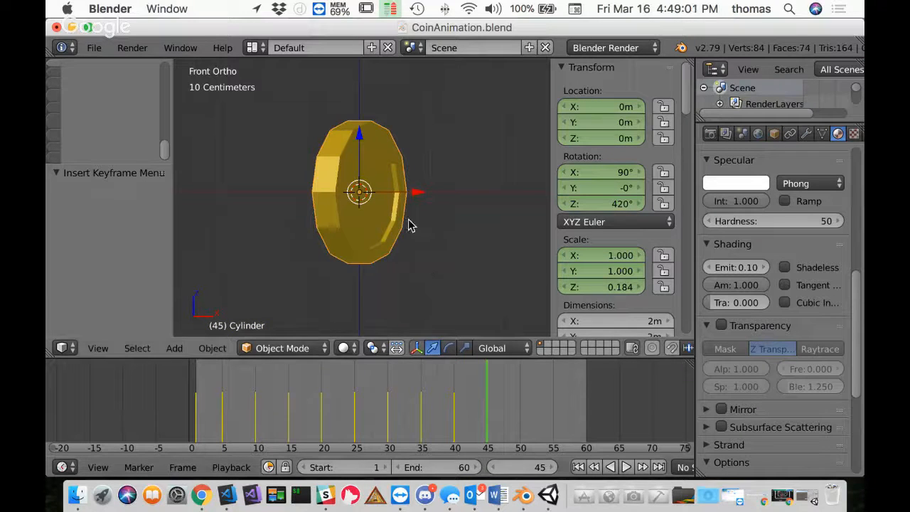
type("r3")
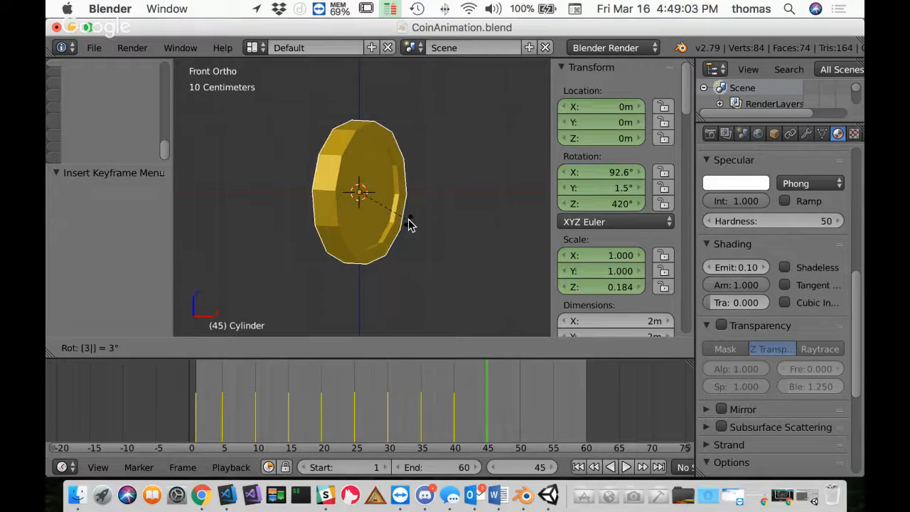
type("z")
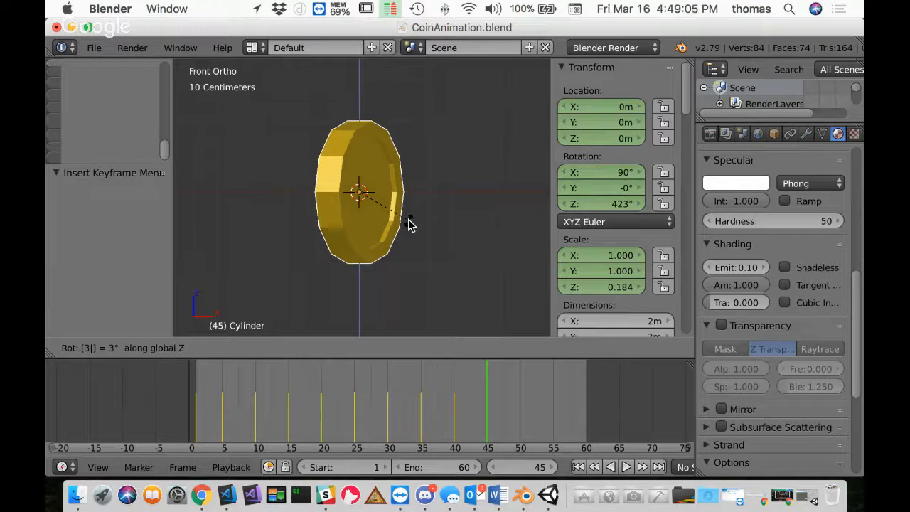
type("30")
key("Escape")
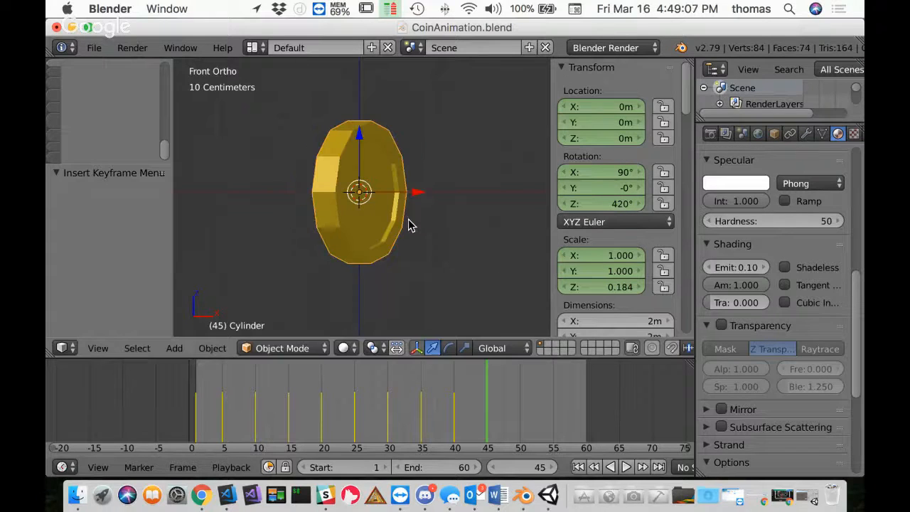
Step: At frame 45, rotate the coin another 30° about the global Z axis and insert a LocRotScale keyframe
type("r")
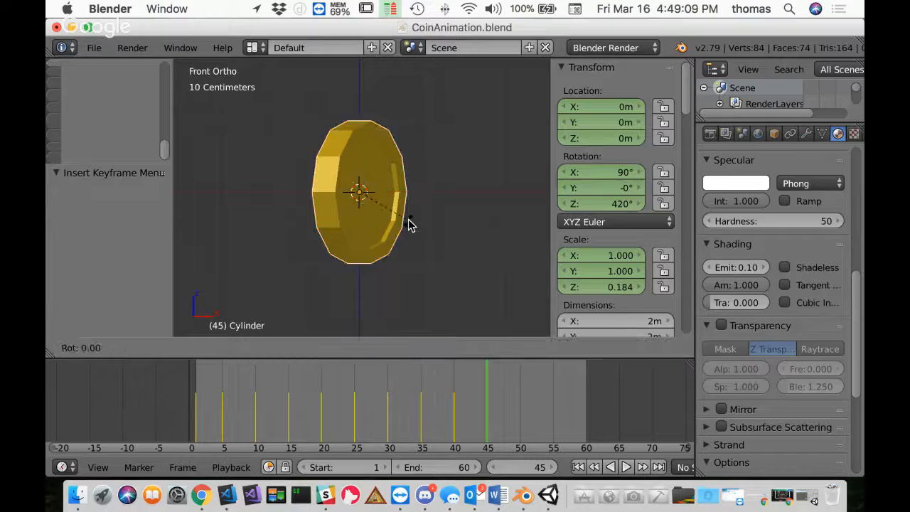
type("z30")
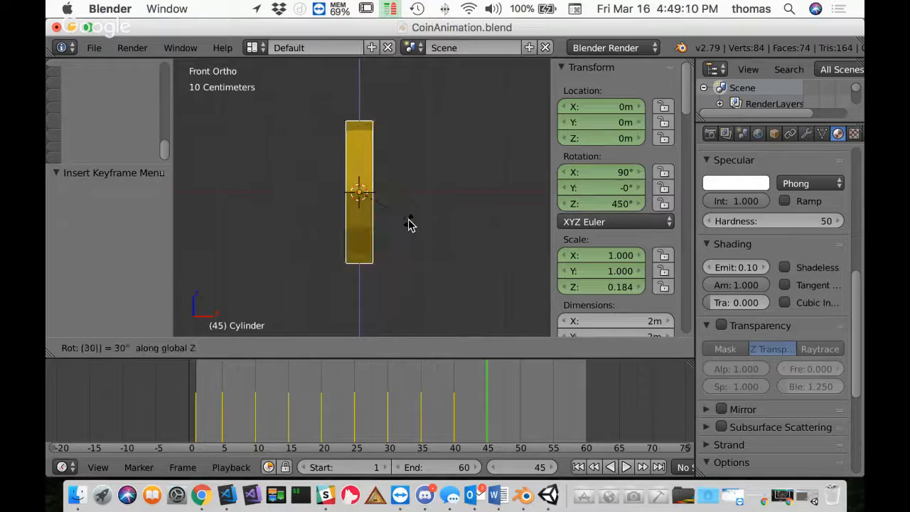
key("Return")
key("i")
left_click(408, 222)
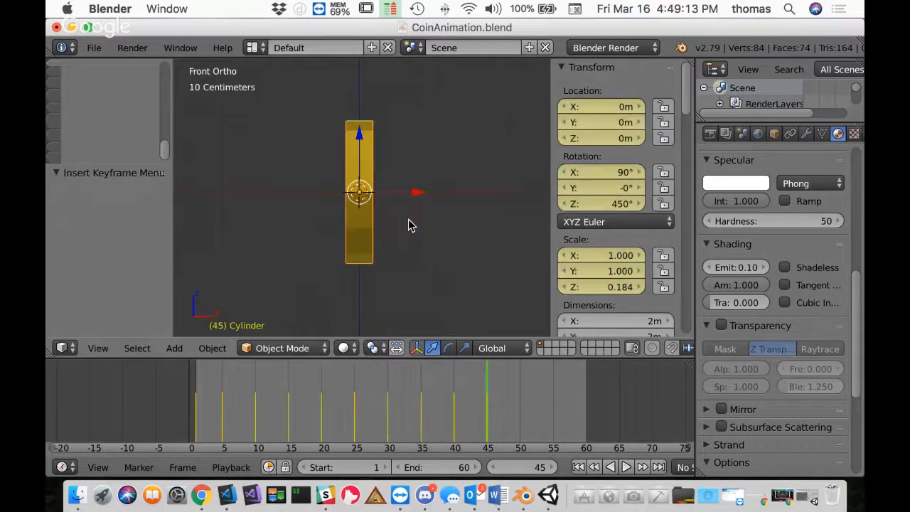
Step: At frame 50, rotate the coin another 30° about the global Z axis and insert a LocRotScale keyframe
left_click_drag(488, 386, 521, 393)
type("rz")
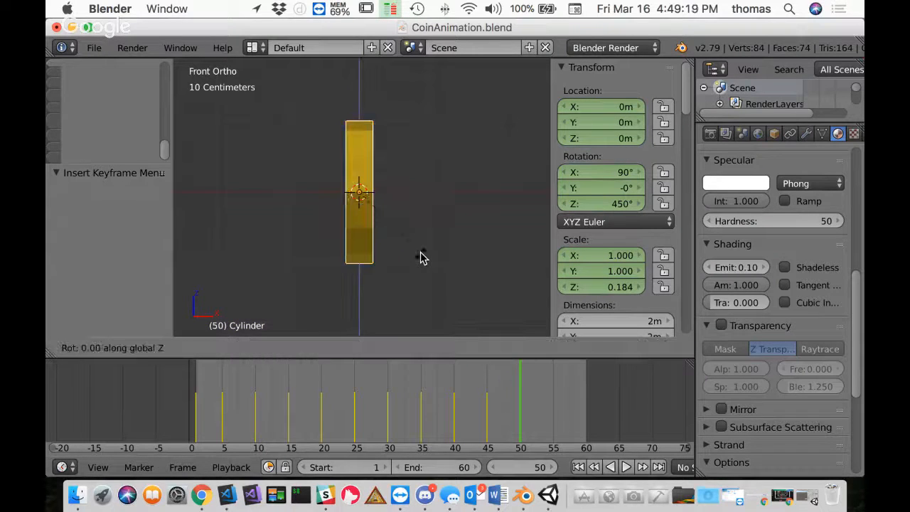
type("30")
key("Return")
key("i")
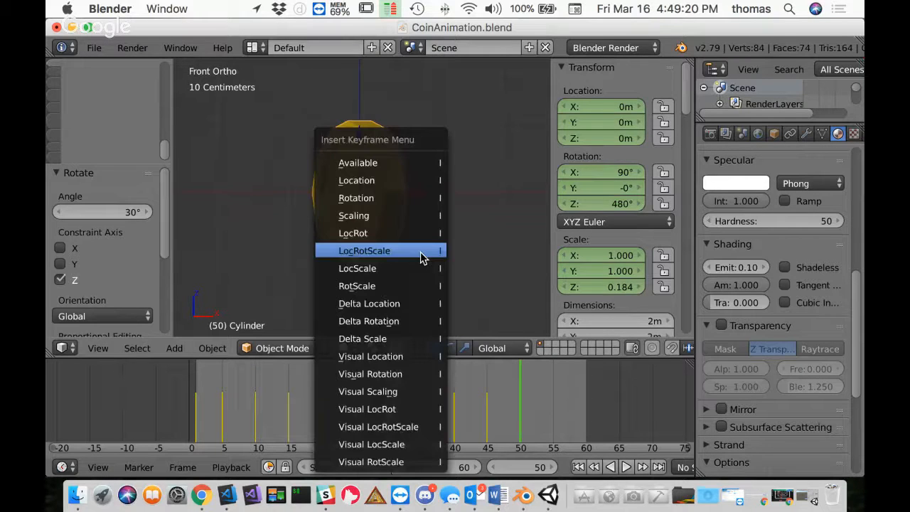
left_click(420, 252)
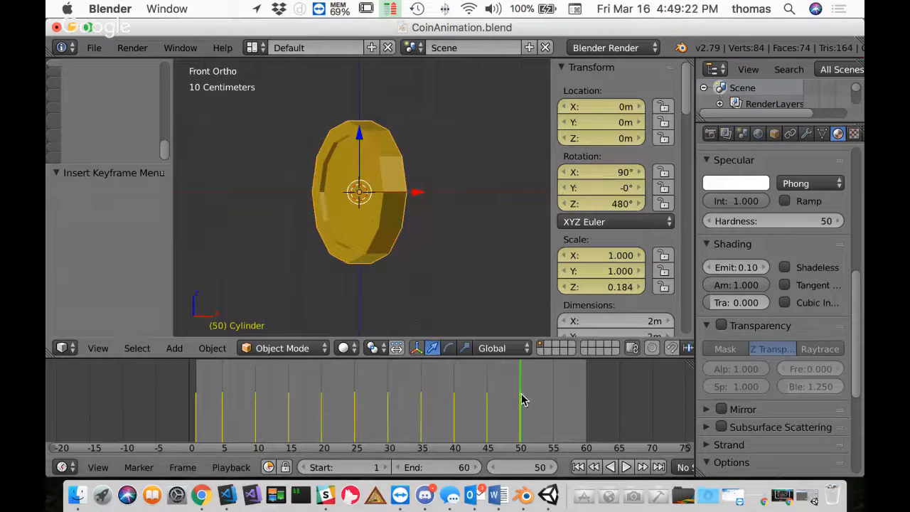
Step: At frame 55, rotate the coin another 30° about the global Z axis and insert a LocRotScale keyframe
key("alt+a")
key("alt+a")
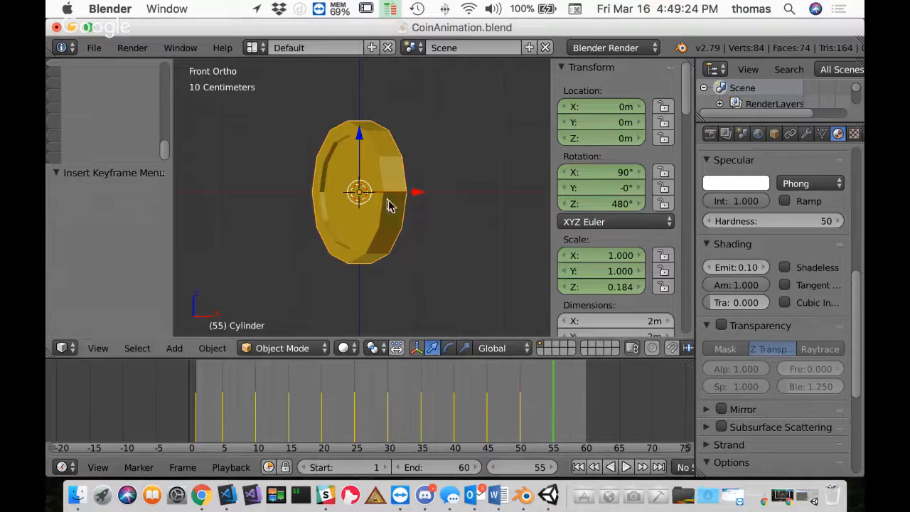
type("rz30")
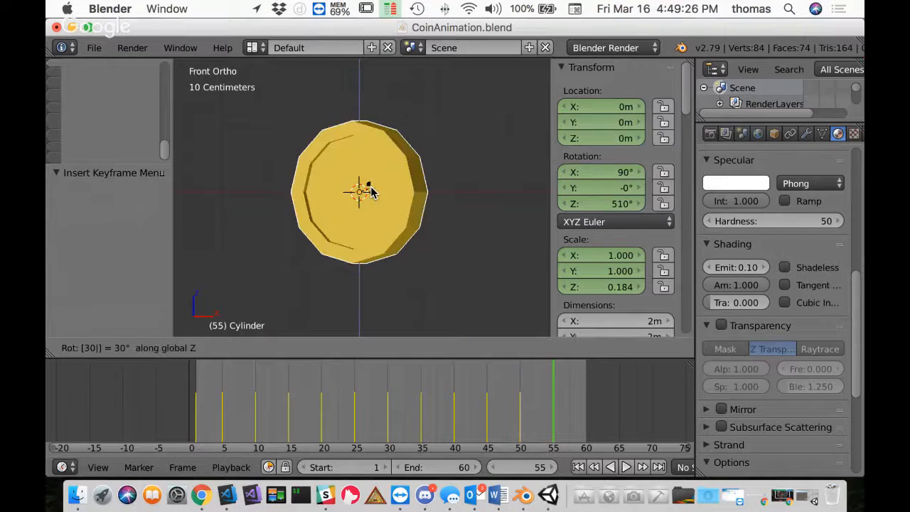
key("Return")
key("i")
left_click(370, 191)
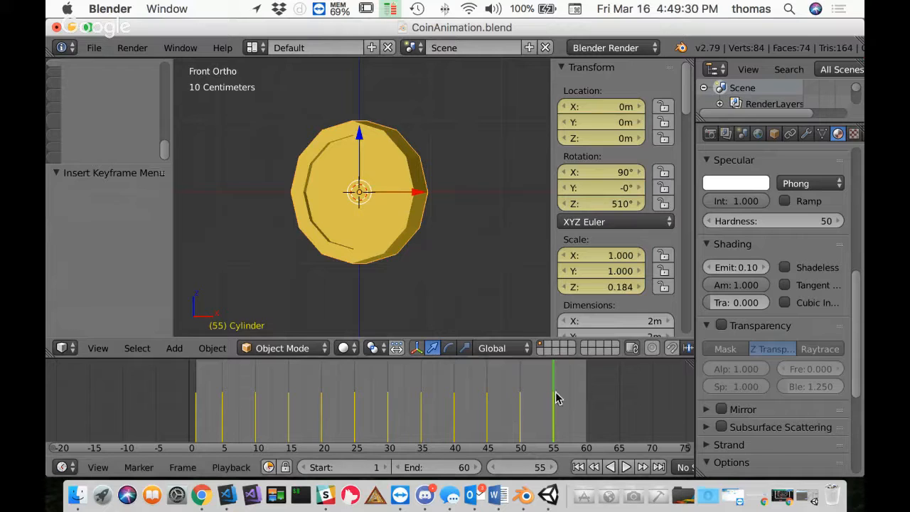
Step: At frame 60, rotate the coin another 30° about the global Z axis and insert a LocRotScale keyframe
left_click_drag(557, 399, 589, 400)
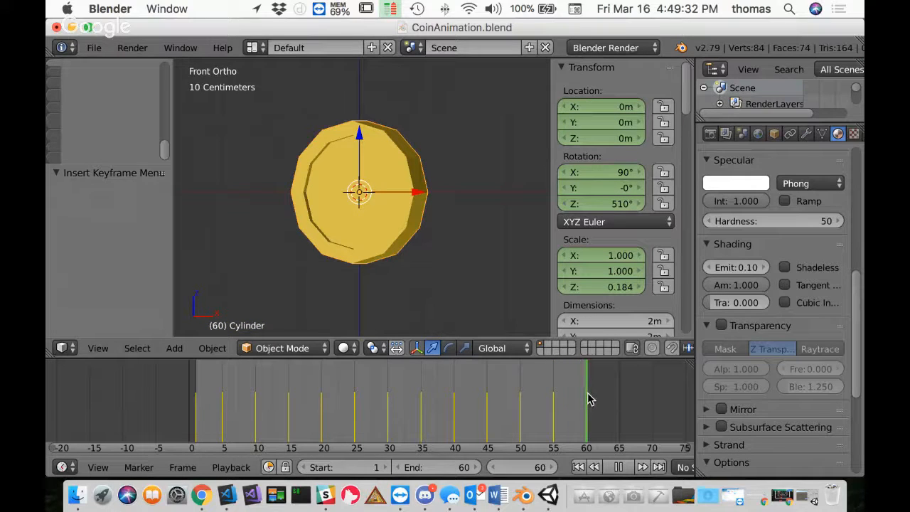
type("rz")
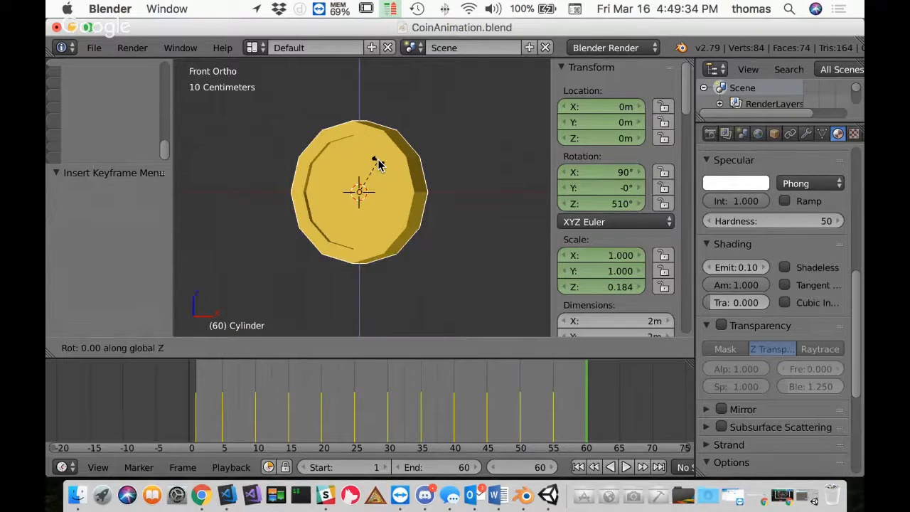
type("30")
key("Return")
key("i")
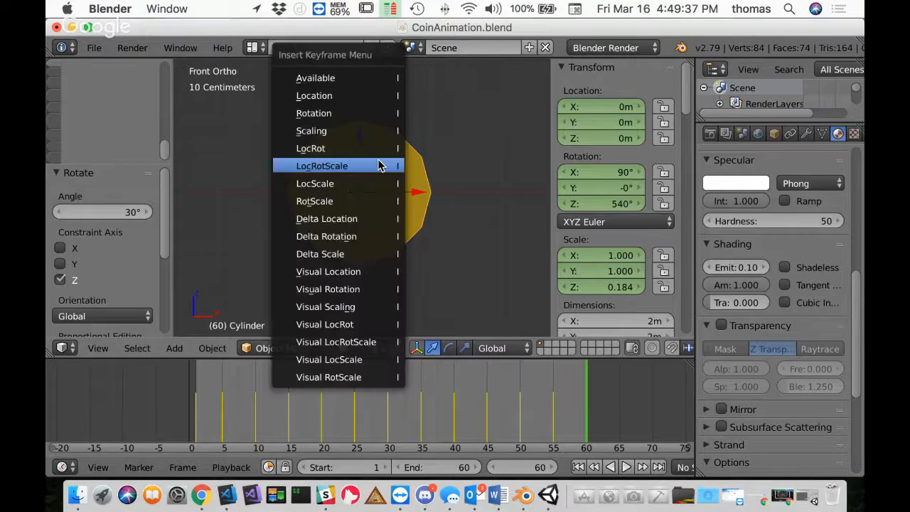
left_click(378, 165)
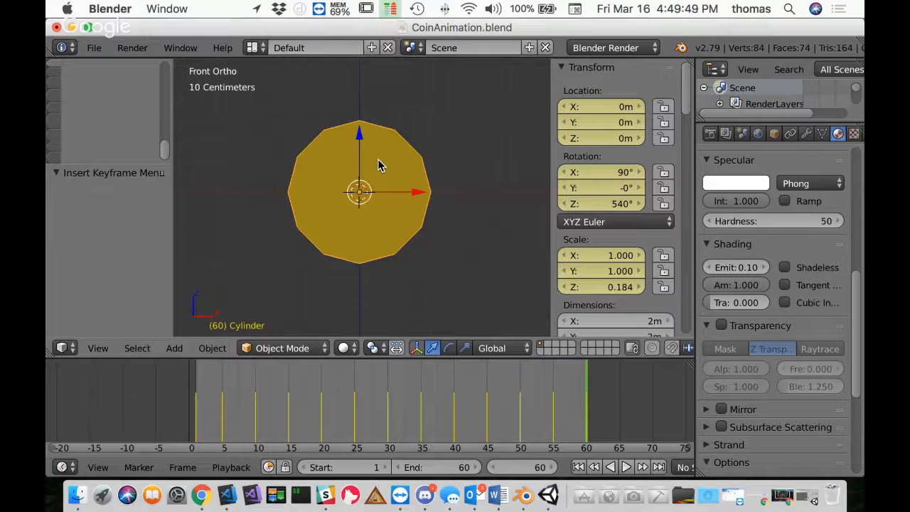
Step: Play back the coin's spin to check the loop, stop it and return to frame 60
left_click(627, 468)
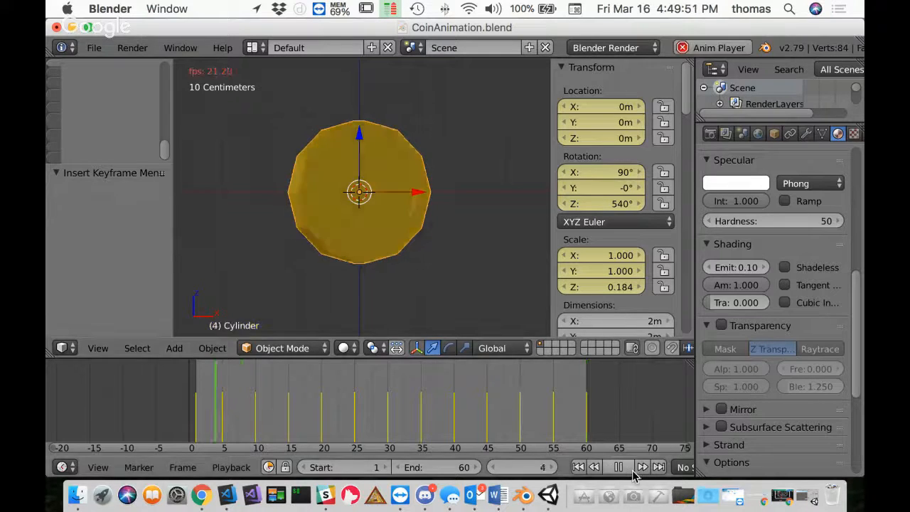
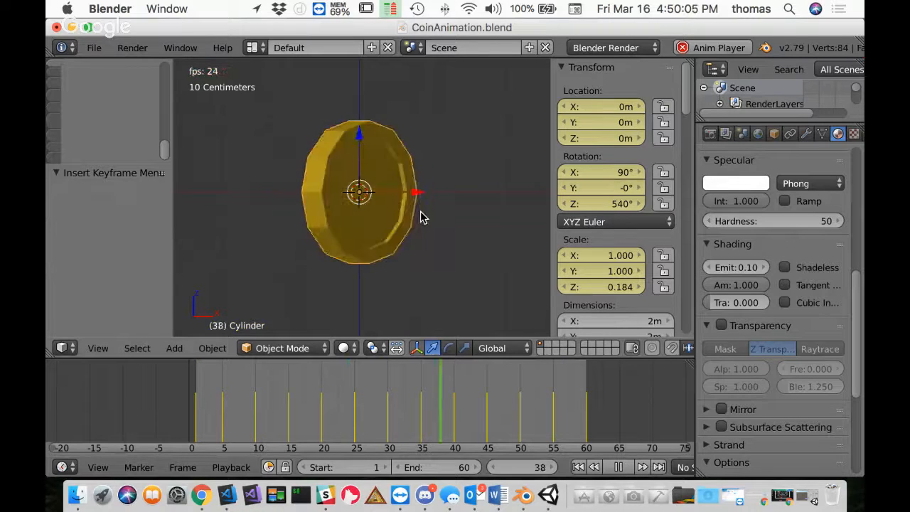
key("alt+a")
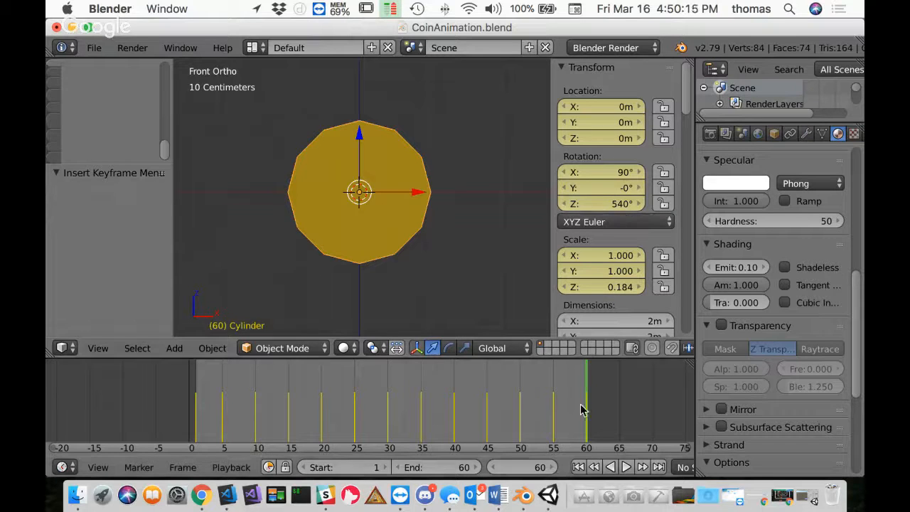
key("shift+alt+a")
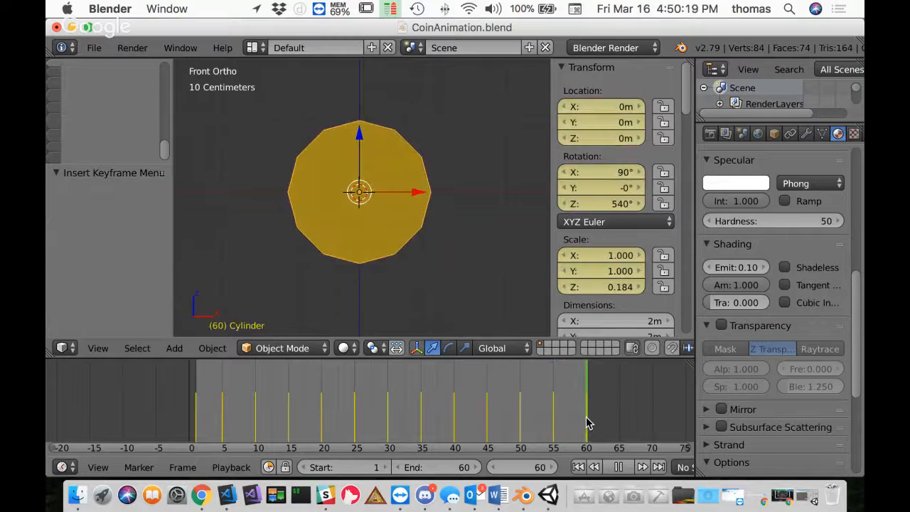
left_click_drag(586, 419, 585, 439)
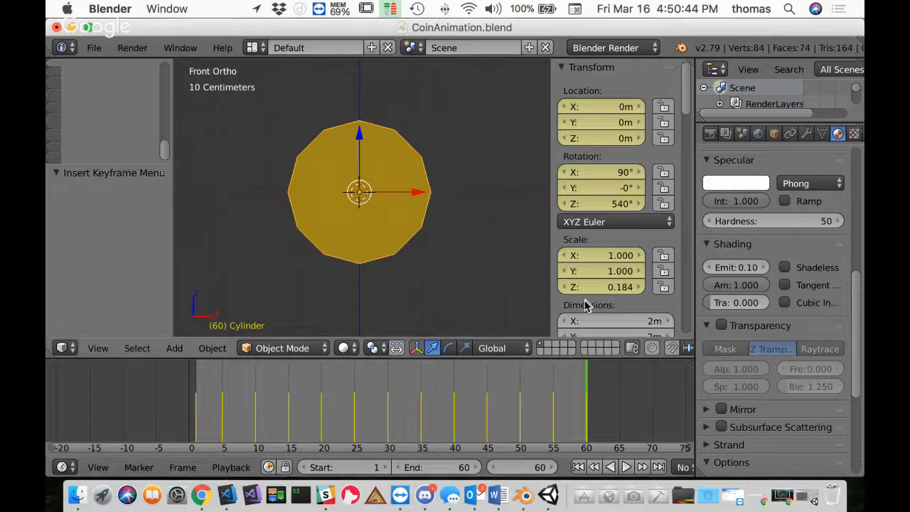
Step: Set the coin's Z rotation at frame 60 to 539° and insert a LocRotScale keyframe again
left_click(616, 204)
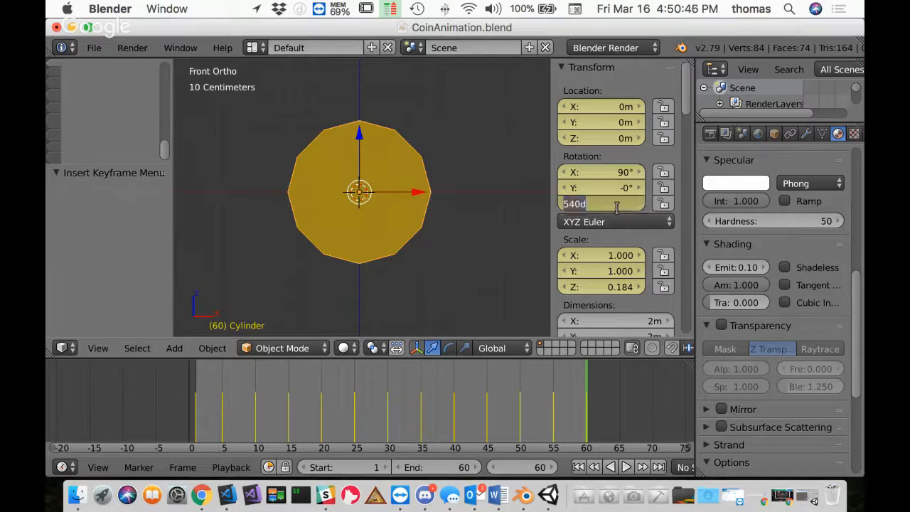
type("539")
key("Return")
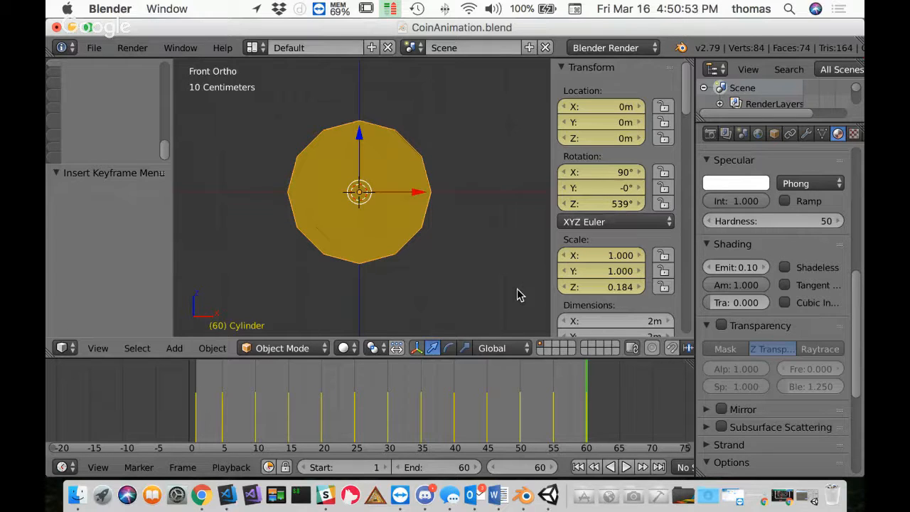
key("i")
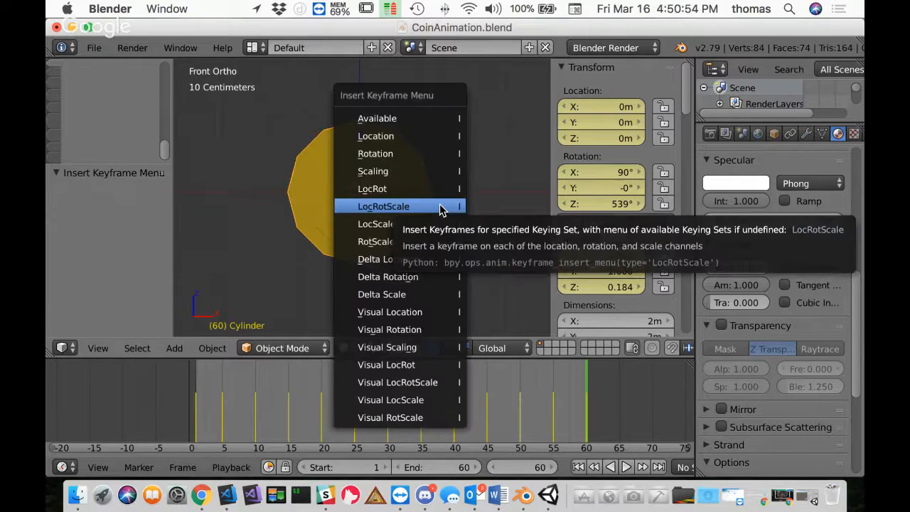
left_click(439, 210)
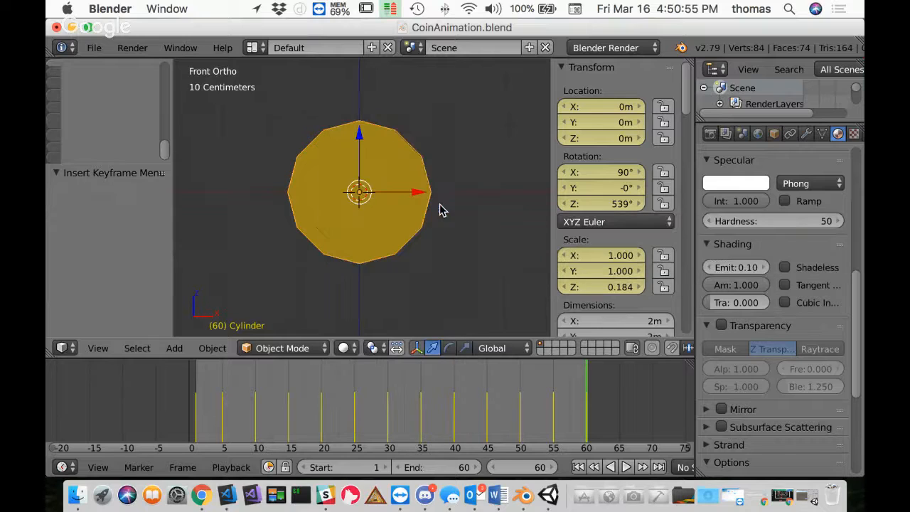
Step: Preview the coin's spin, stop the playback and save the file over the existing CoinAnimation.blend
left_click(625, 466)
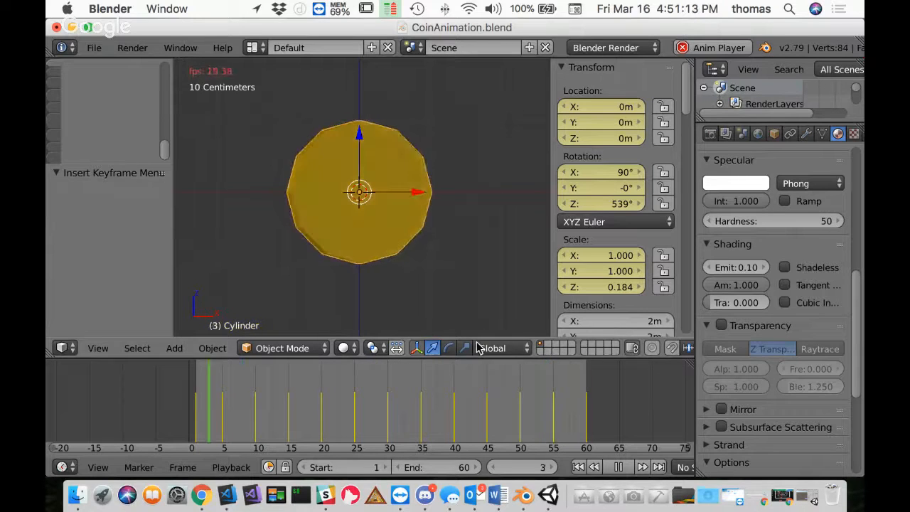
left_click(618, 467)
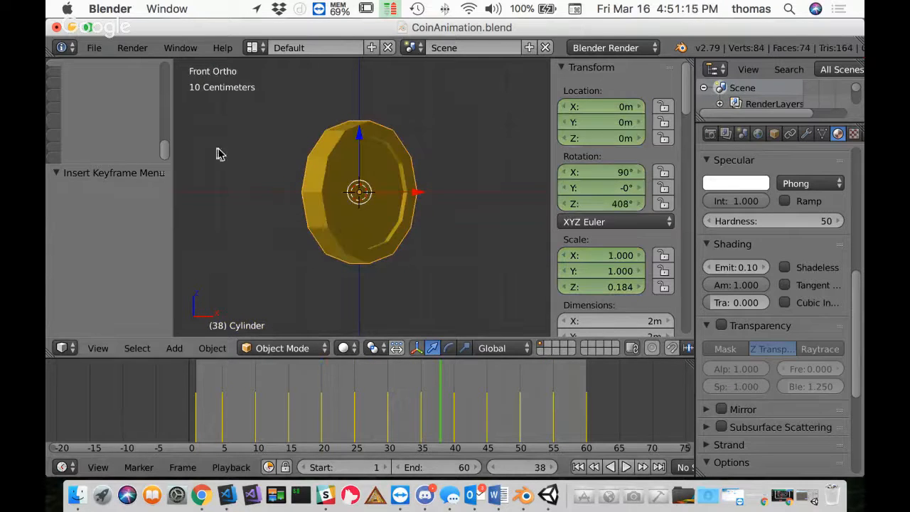
key("super+s")
left_click(359, 142)
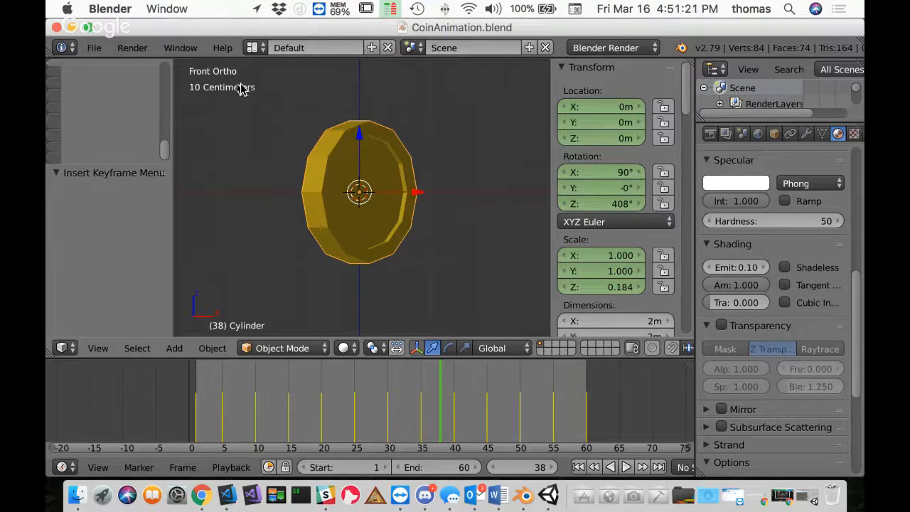
Step: Export the coin to the Desktop as CoinAnimation.fbx, limited to selected objects and the Mesh object type
left_click(93, 48)
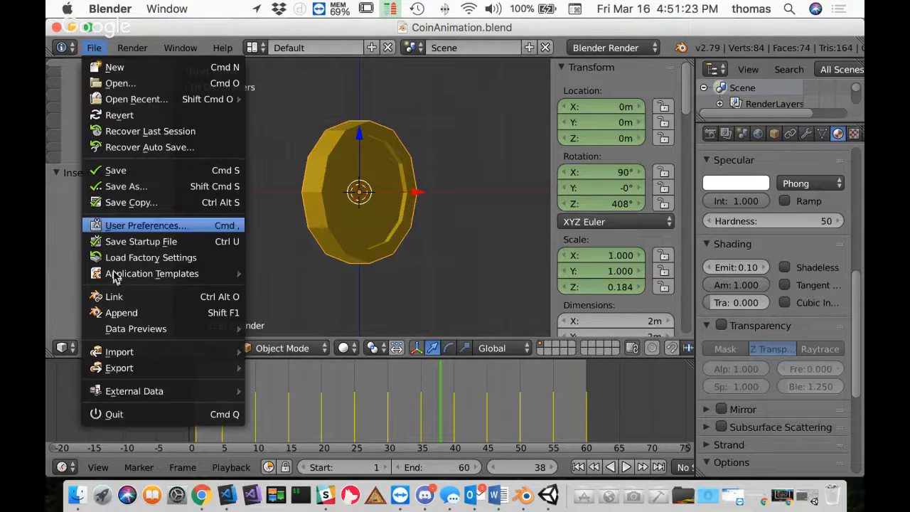
mouse_move(128, 367)
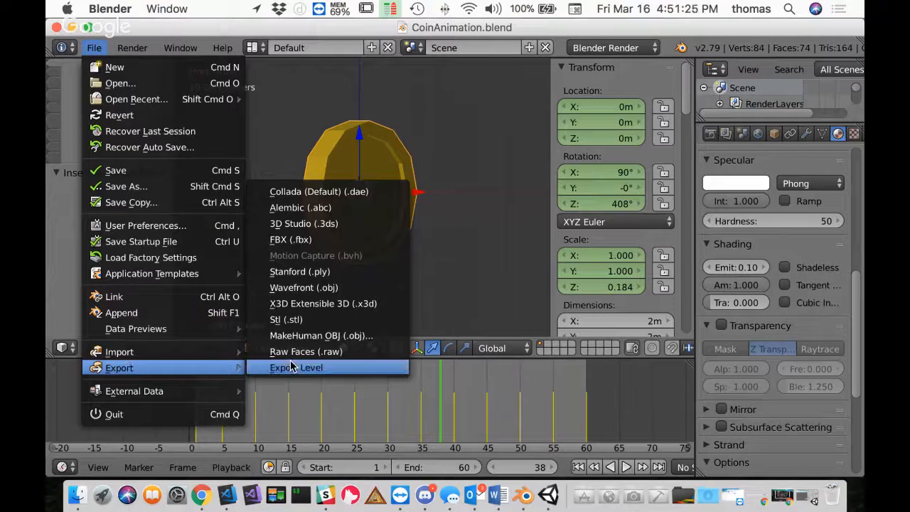
left_click(303, 248)
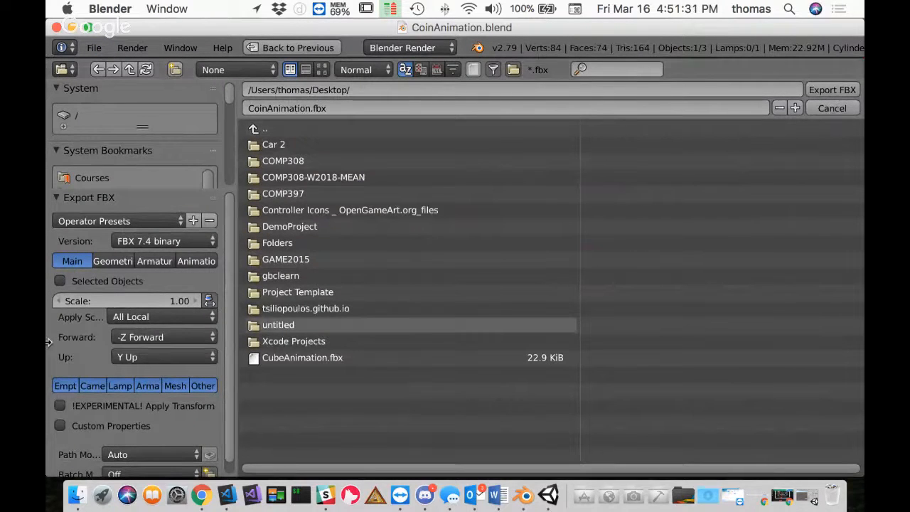
left_click(60, 281)
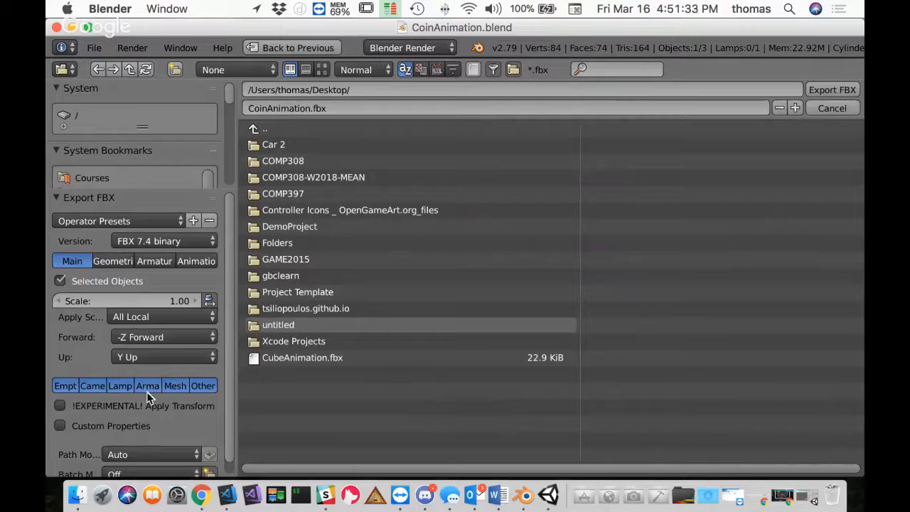
left_click(175, 386)
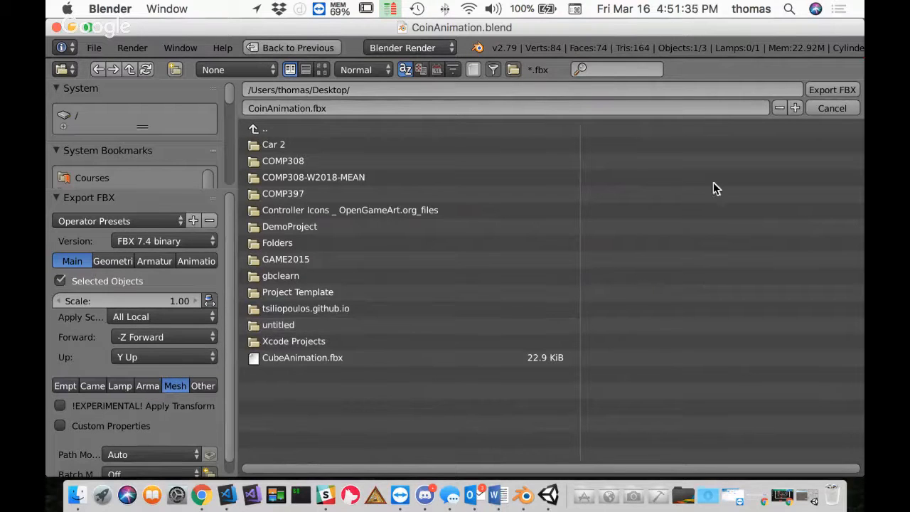
left_click(832, 90)
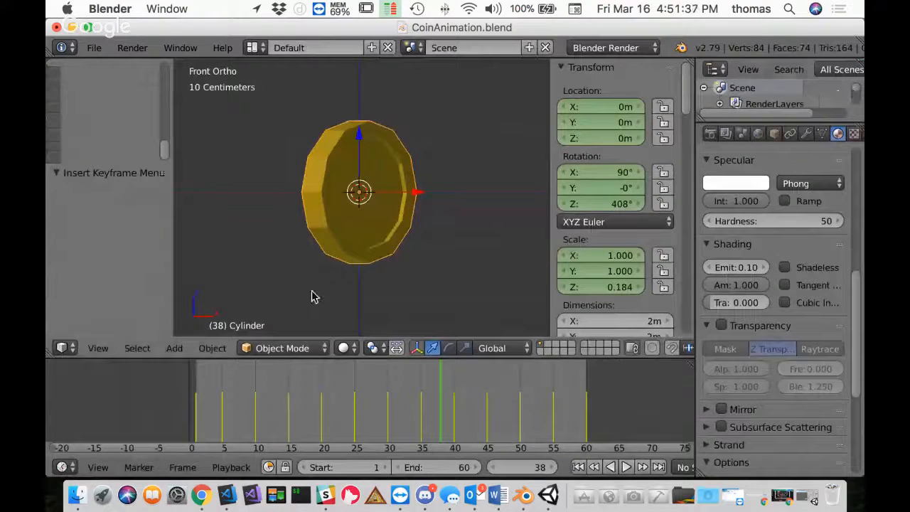
Step: Switch to Unity and import CoinAnimation.blend from the Desktop into the project's Animations folder
left_click(548, 496)
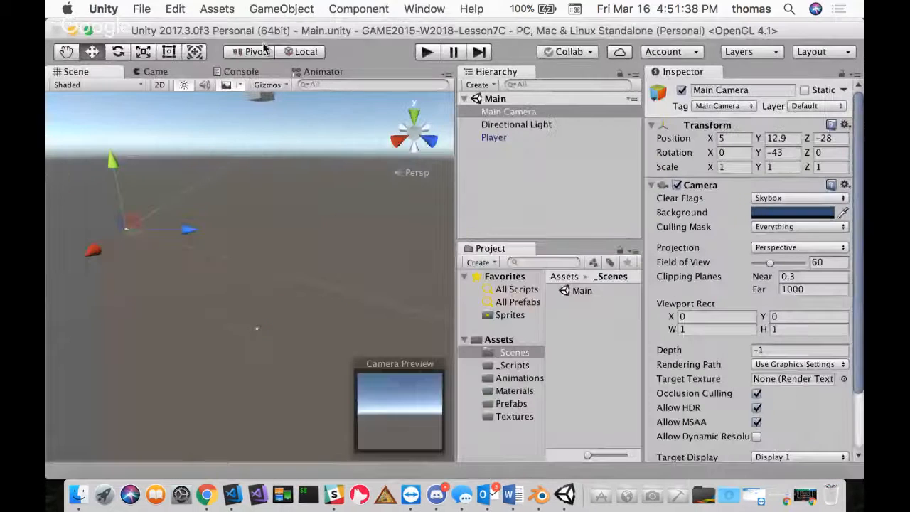
left_click(523, 377)
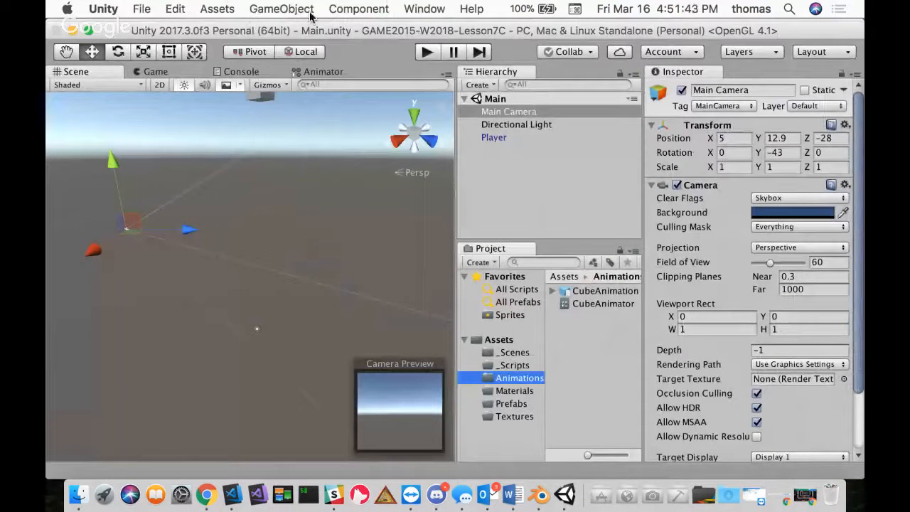
left_click(217, 9)
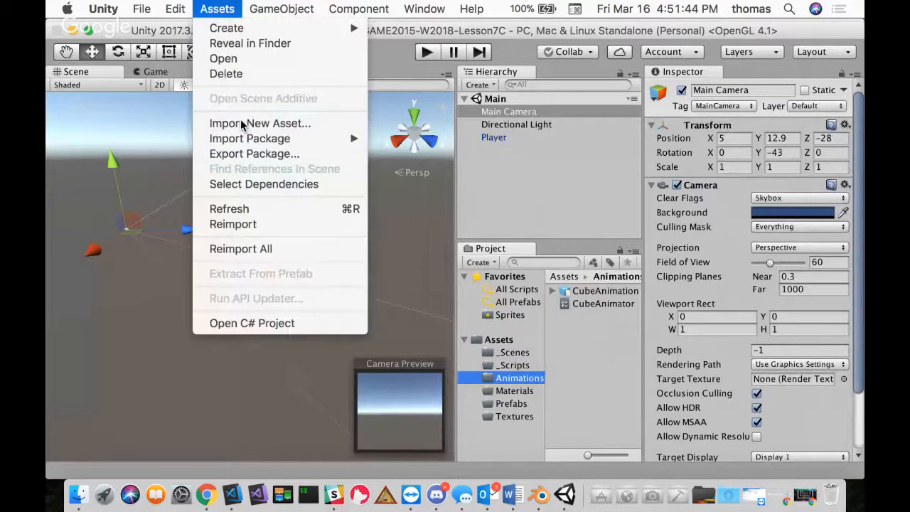
left_click(242, 124)
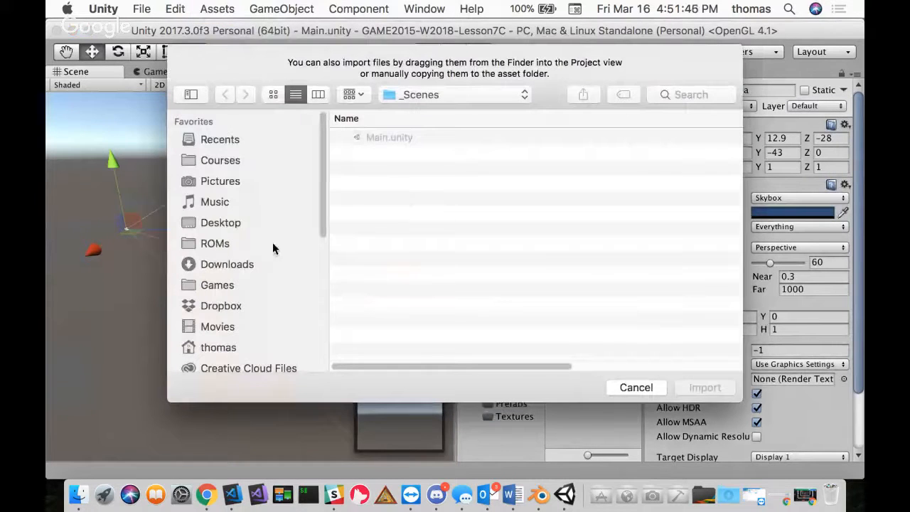
left_click(232, 226)
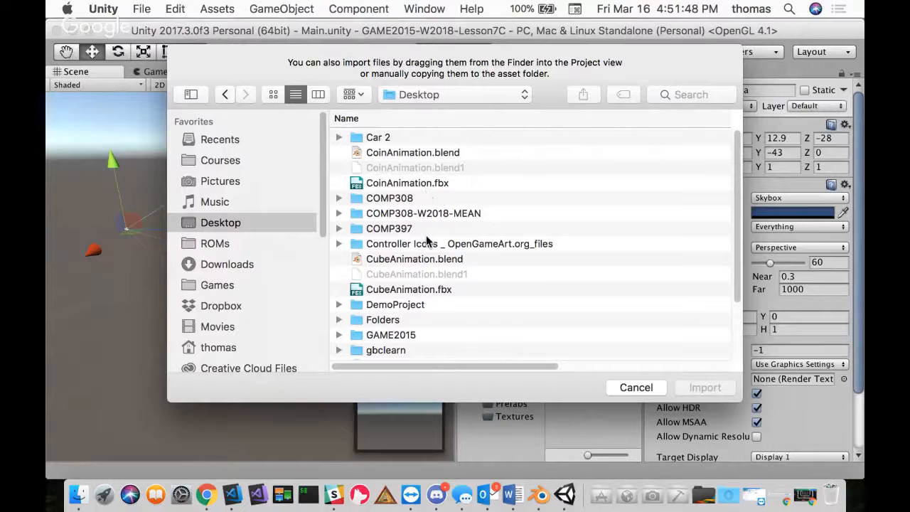
left_click(417, 156)
left_click(705, 387)
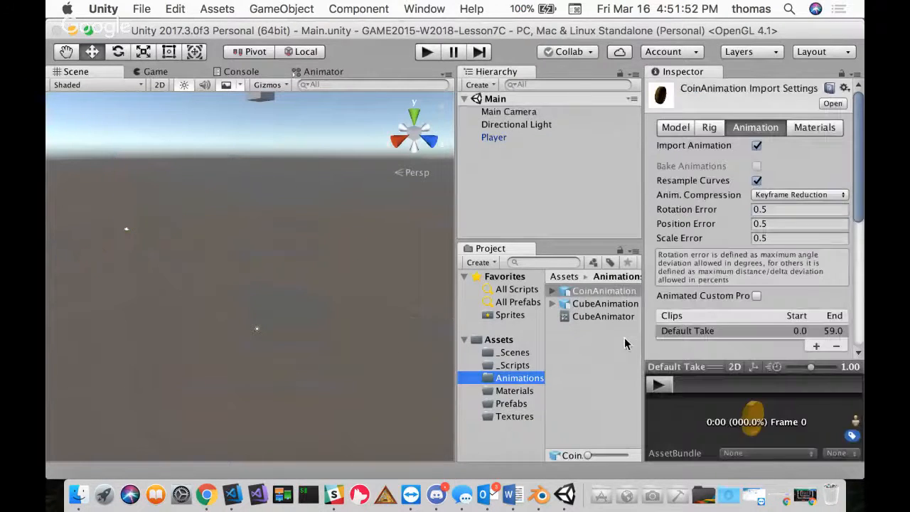
Step: Enable Loop Time for CoinAnimation's Default Take clip and apply the import settings
left_click_drag(857, 181, 860, 303)
left_click(757, 175)
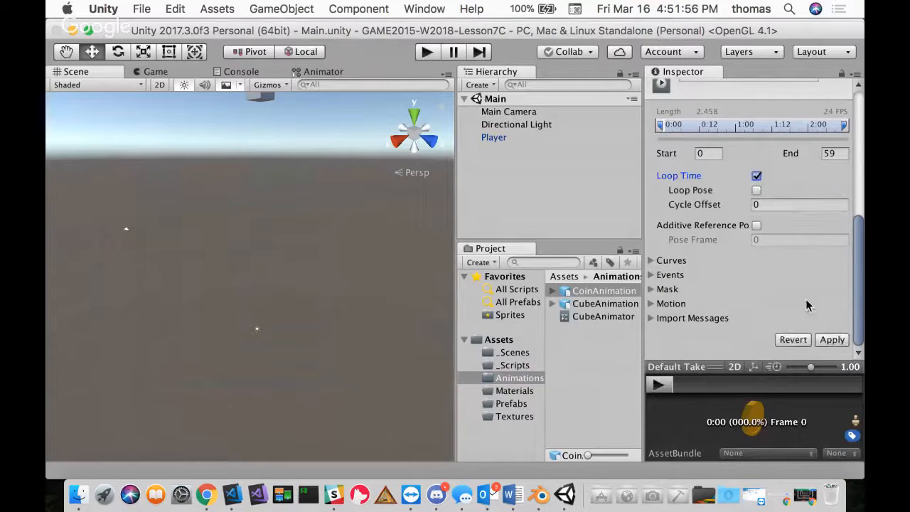
left_click(830, 340)
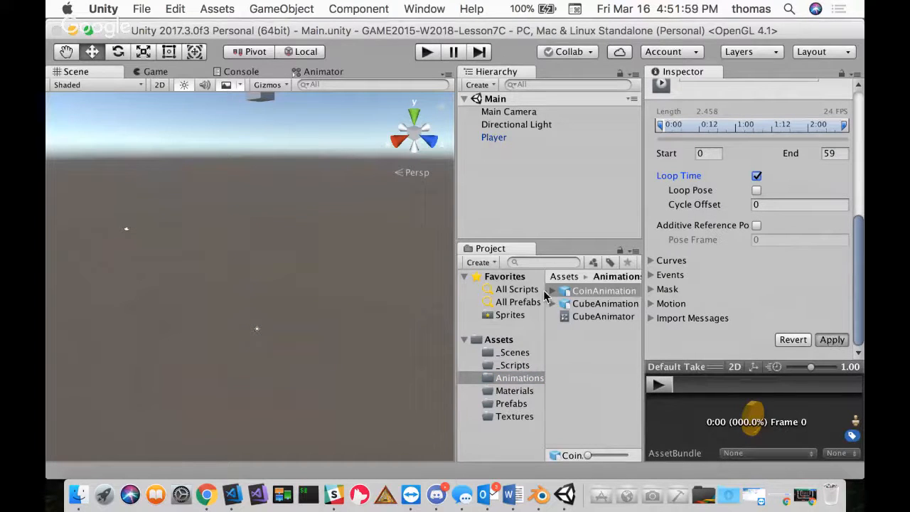
Step: Create an Animator Controller named CoinAnimator in the Animations folder
right_click(573, 352)
mouse_move(598, 177)
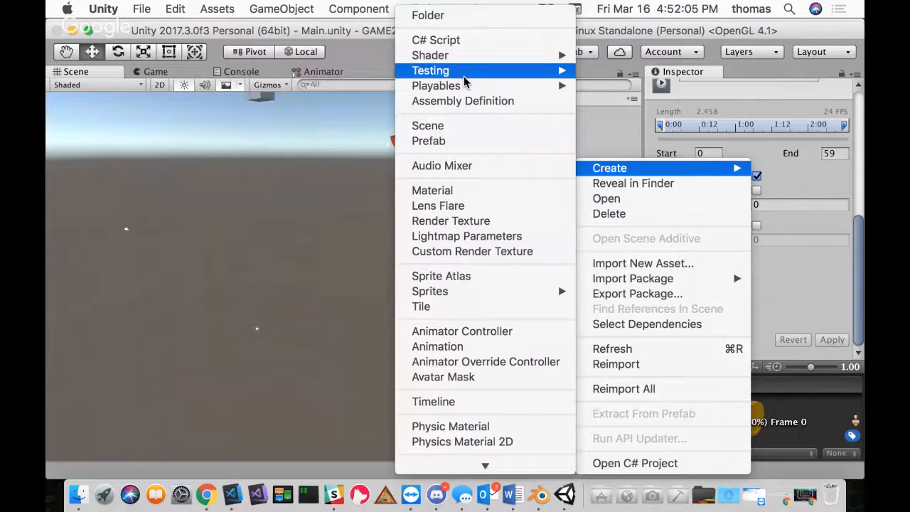
left_click(503, 331)
type("C")
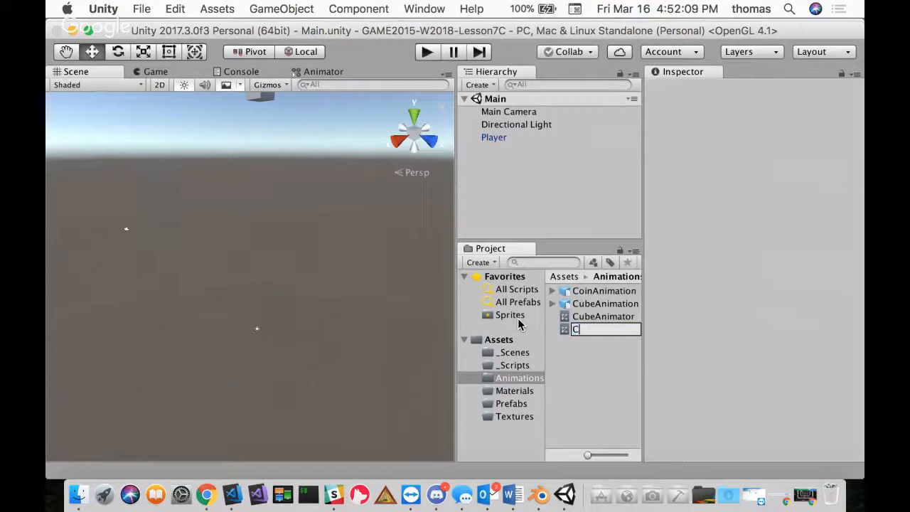
type("oinAnimator")
key("Return")
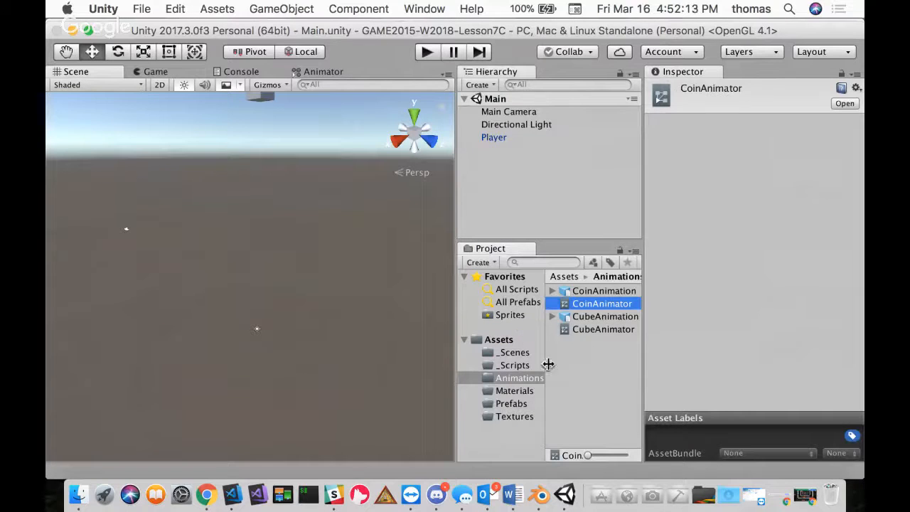
Step: Check the CubeAnimator controller's state graph for reference and open the CoinAnimator controller's graph
double_click(603, 329)
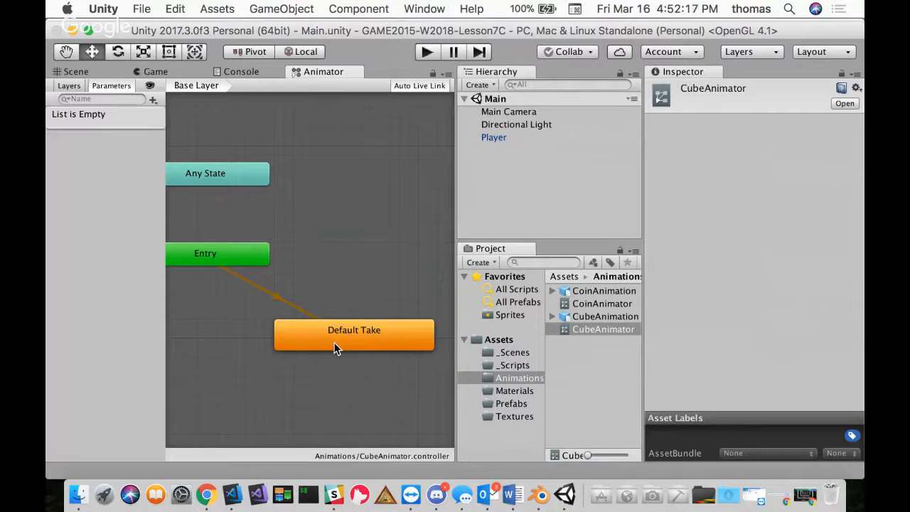
left_click(595, 305)
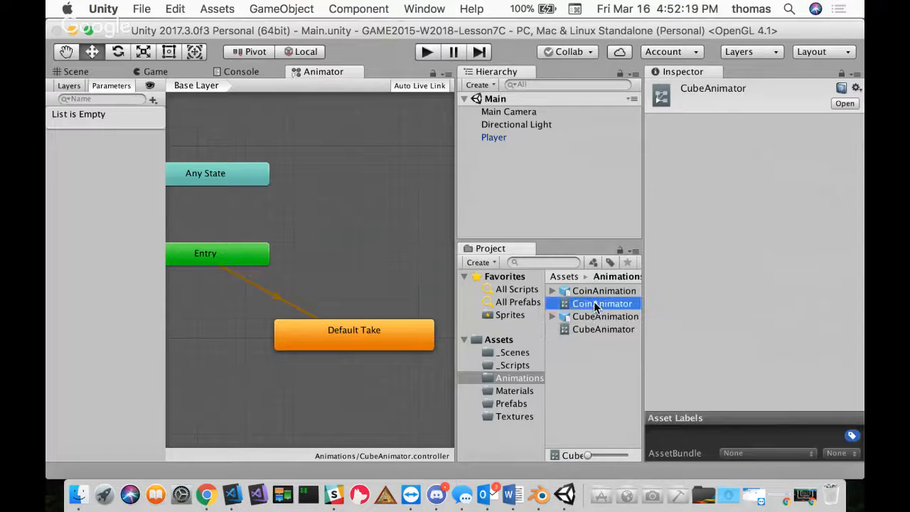
double_click(596, 304)
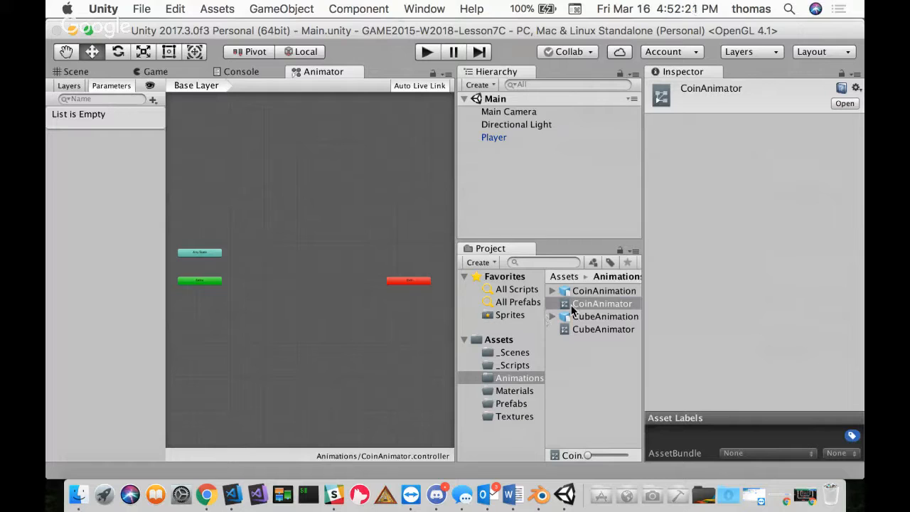
scroll(293, 285, "up", 3)
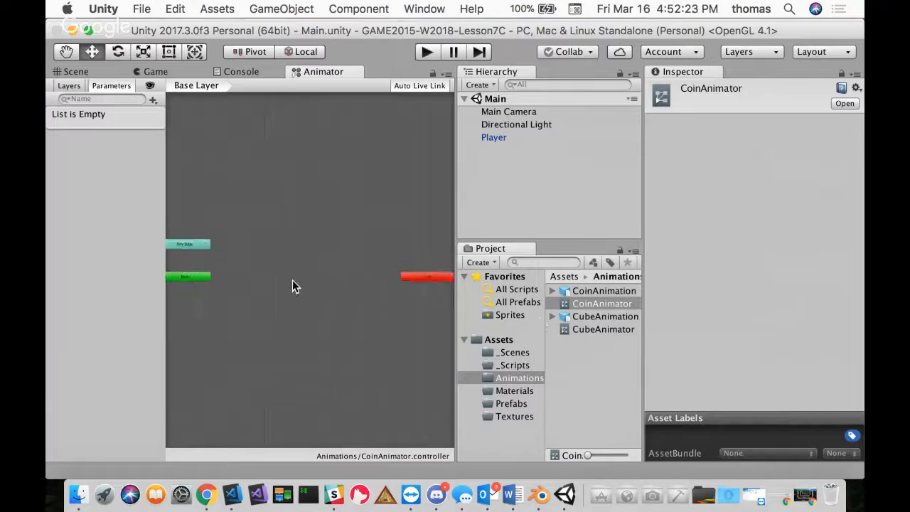
middle_click_drag(249, 228, 362, 246)
scroll(338, 249, "up", 2)
scroll(359, 241, "up", 3)
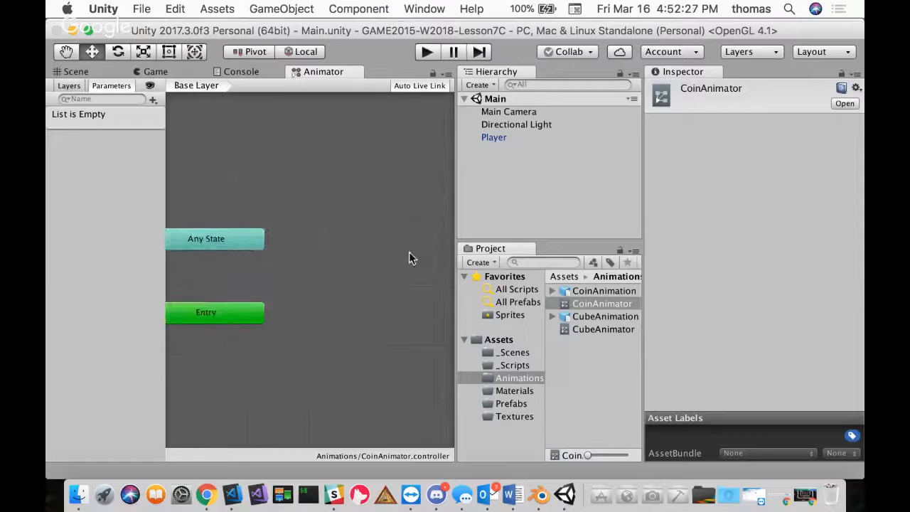
Step: Add the CoinAnimation clip to the CoinAnimator graph as its default state and place it below the Entry state
left_click(604, 292)
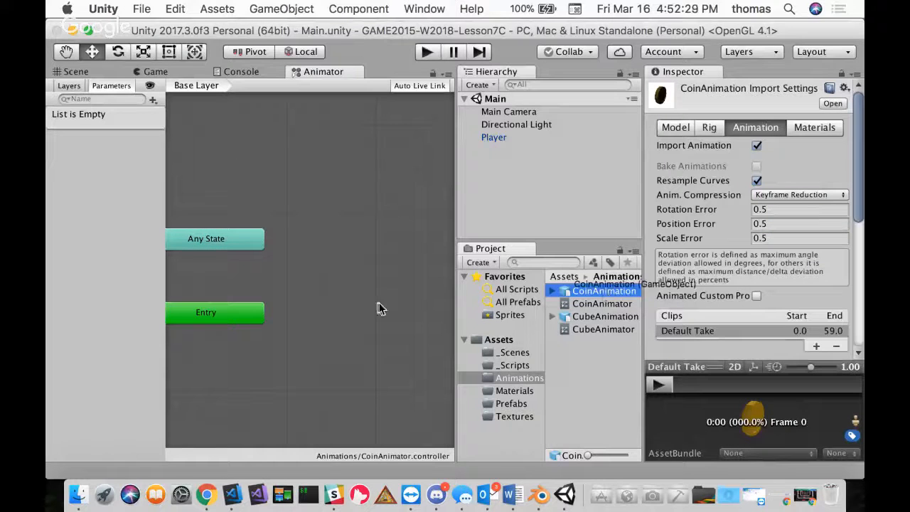
left_click_drag(341, 311, 341, 311)
left_click_drag(396, 325, 316, 369)
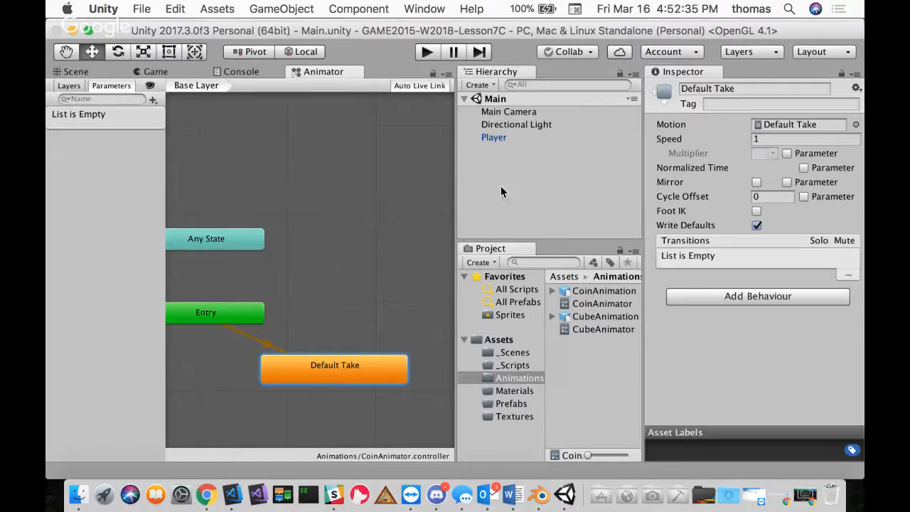
Step: Delete the Player object from the Main scene
left_click(490, 137)
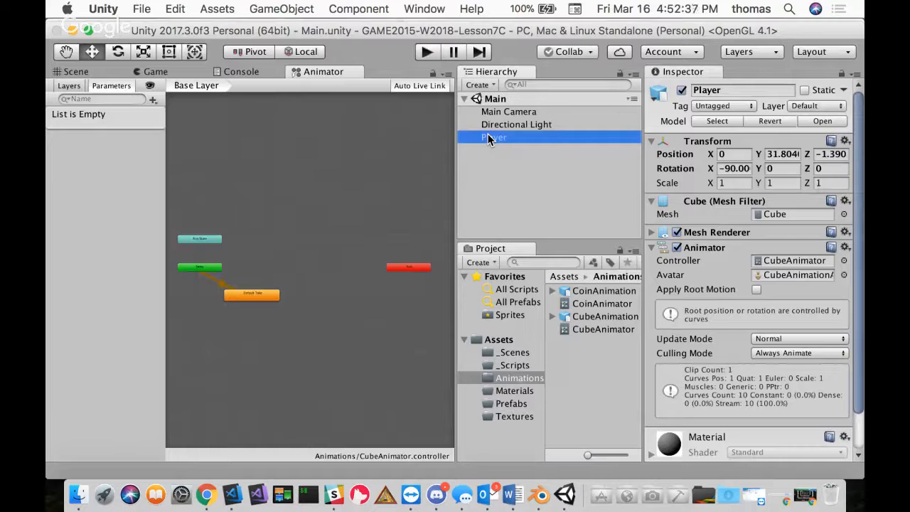
left_click(74, 72)
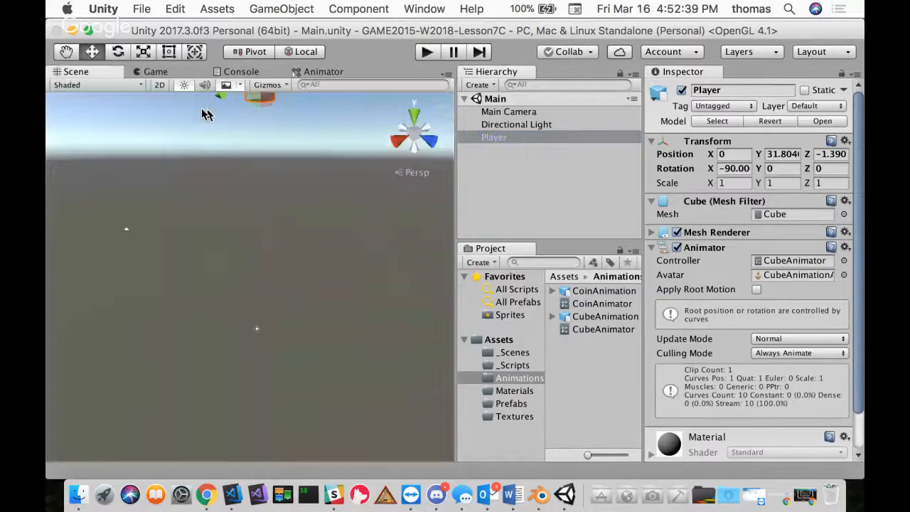
left_click(489, 138)
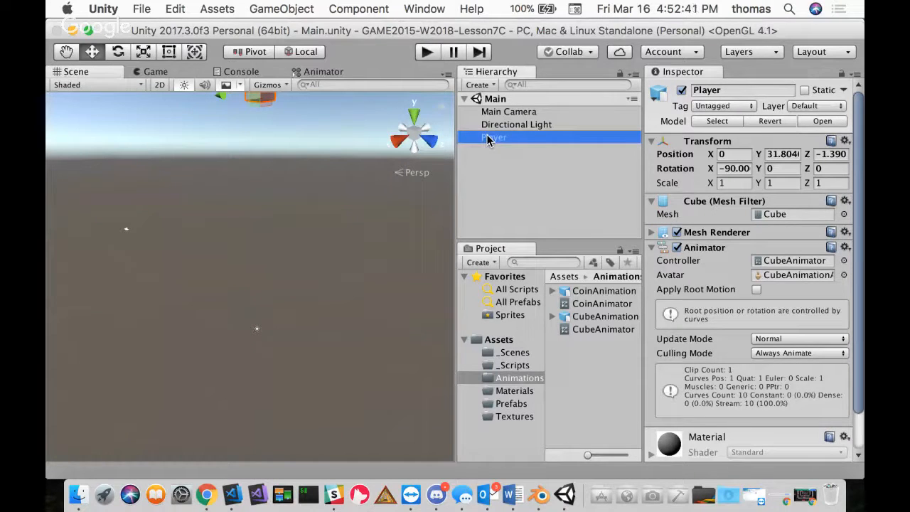
right_click(489, 139)
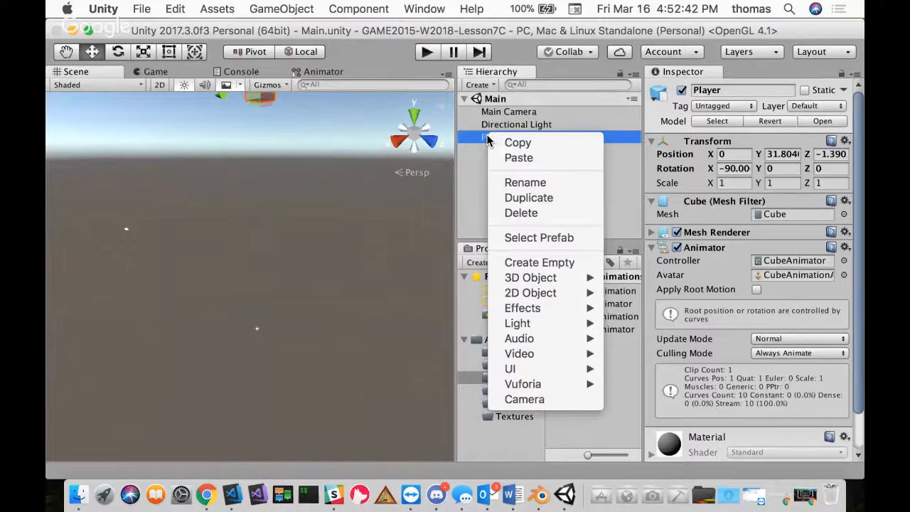
left_click(521, 212)
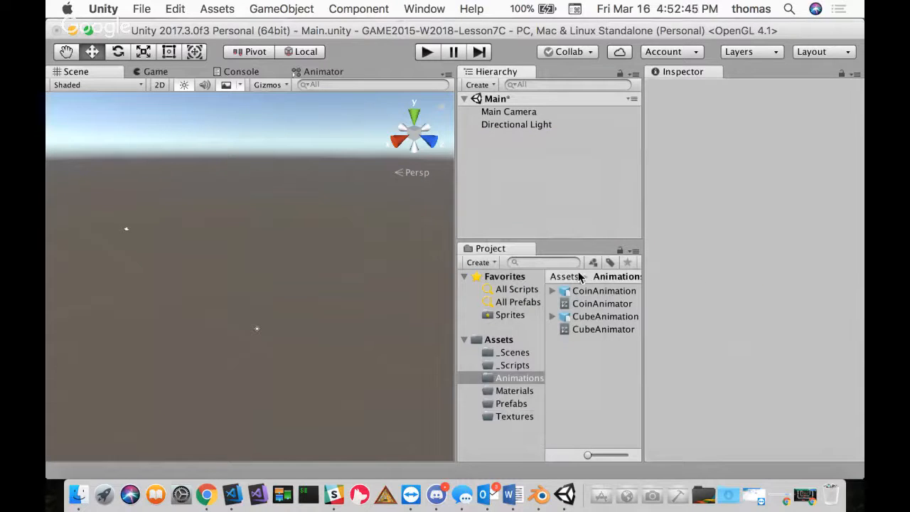
Step: Add the CoinAnimation model to the Main scene and assign CoinAnimator as its Animator controller
left_click_drag(579, 292, 477, 158)
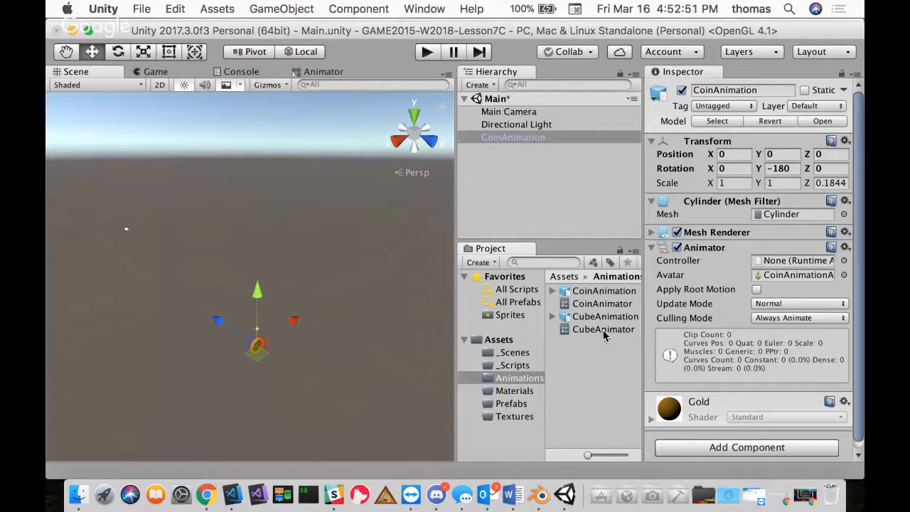
left_click_drag(605, 331, 766, 264)
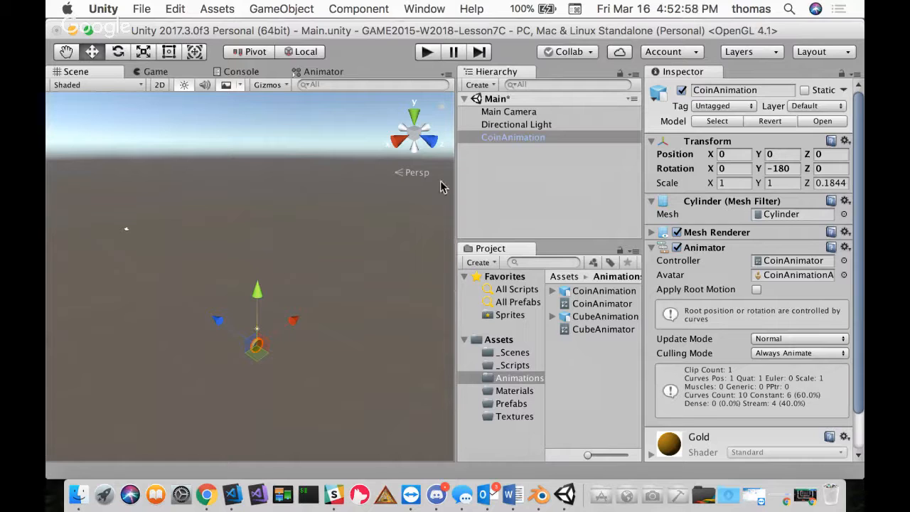
Step: Rename the CoinAnimation object in the scene as Coin
left_click(759, 89)
type("Coin")
key("Return")
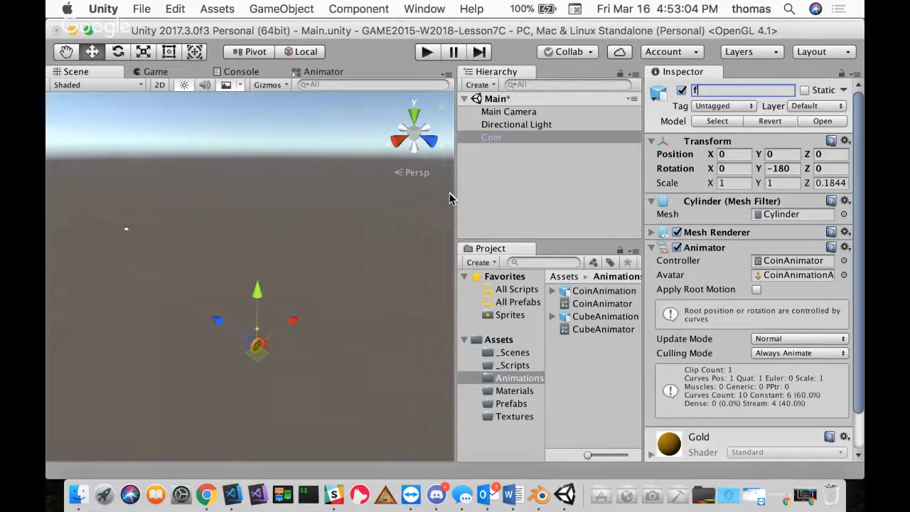
type("f")
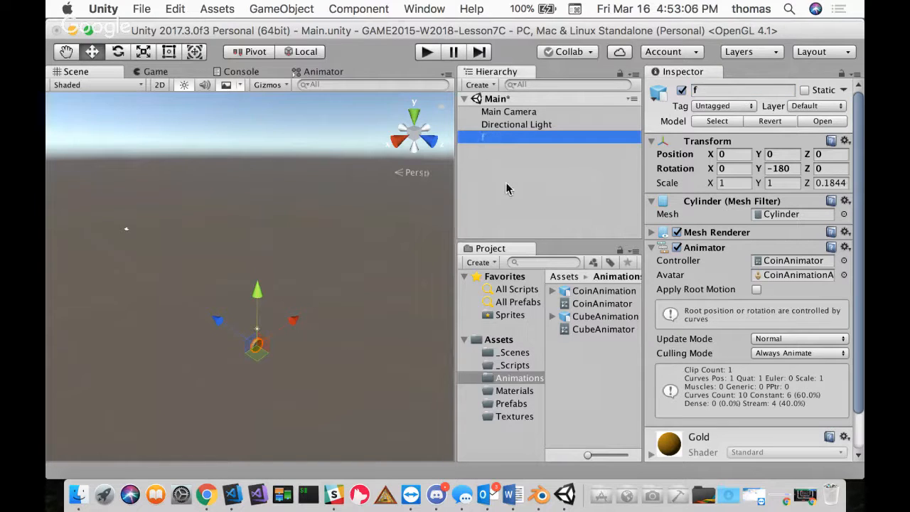
left_click(697, 89)
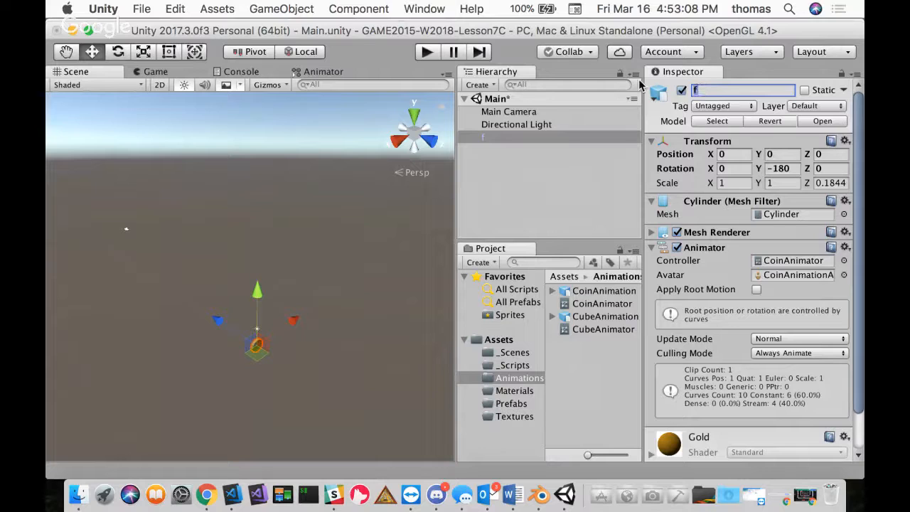
type("Coin")
key("Return")
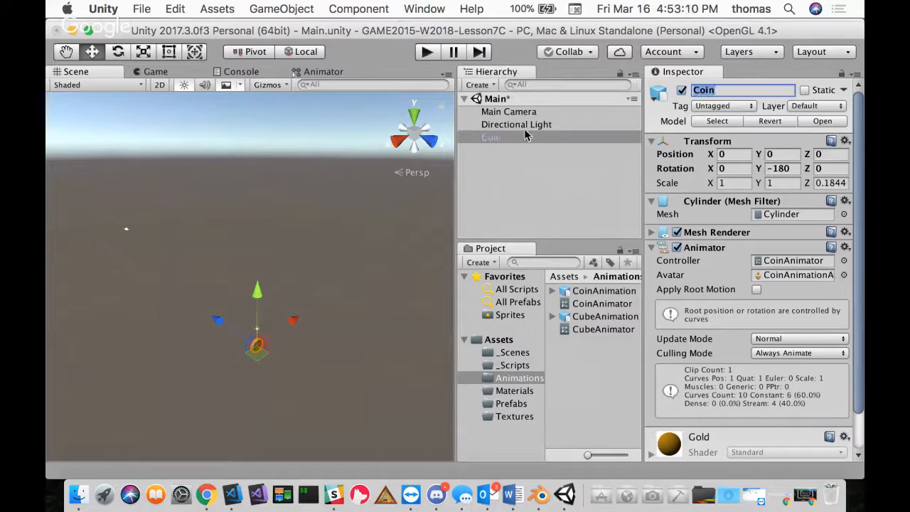
Step: Reset the Main Camera's transform and pull it back along Z to about -4.45, facing the coin
left_click(265, 248)
key("super+d")
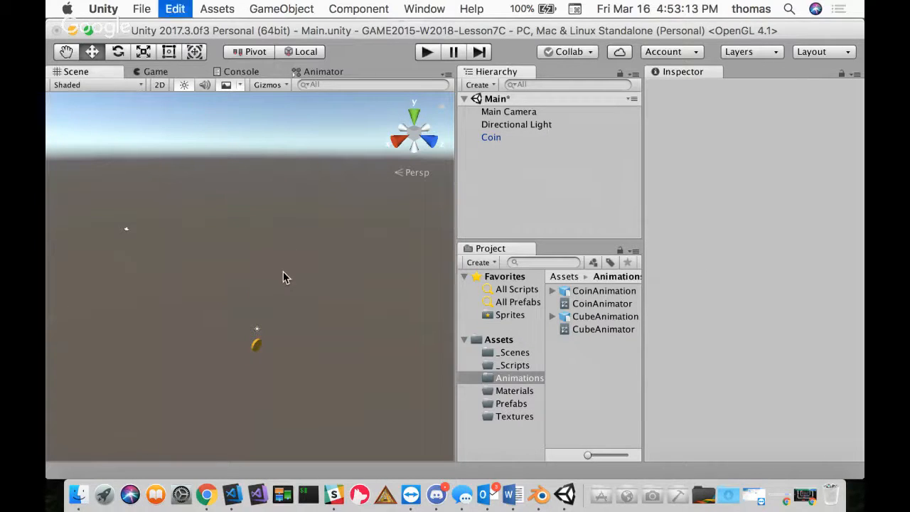
left_click(489, 139)
key("f")
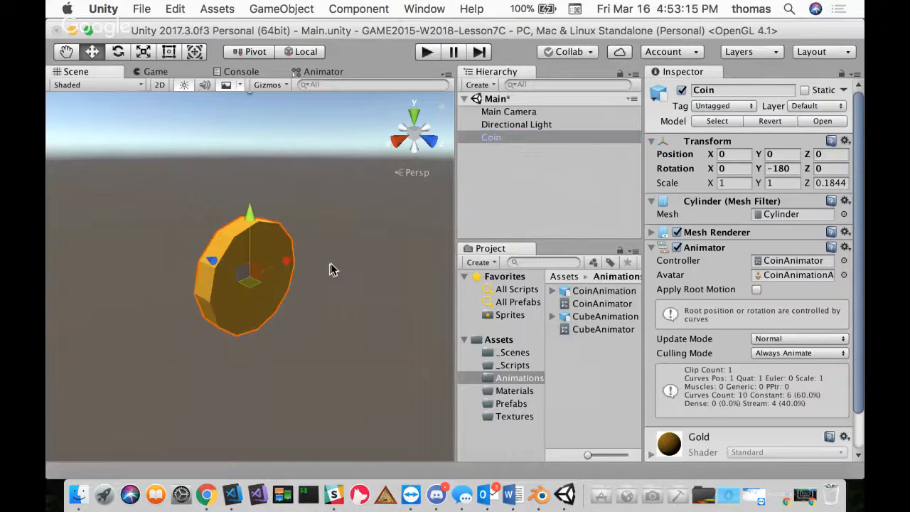
middle_click_drag(295, 261, 330, 258)
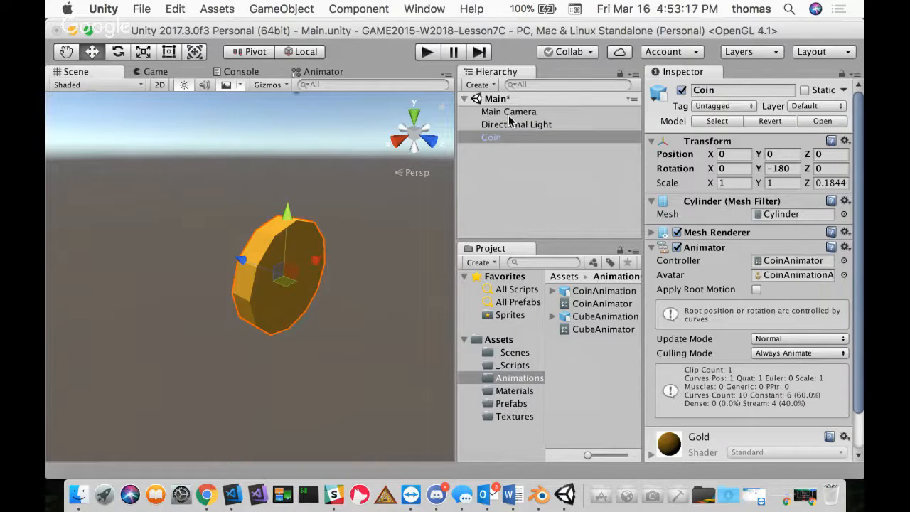
left_click(509, 113)
left_click(728, 139)
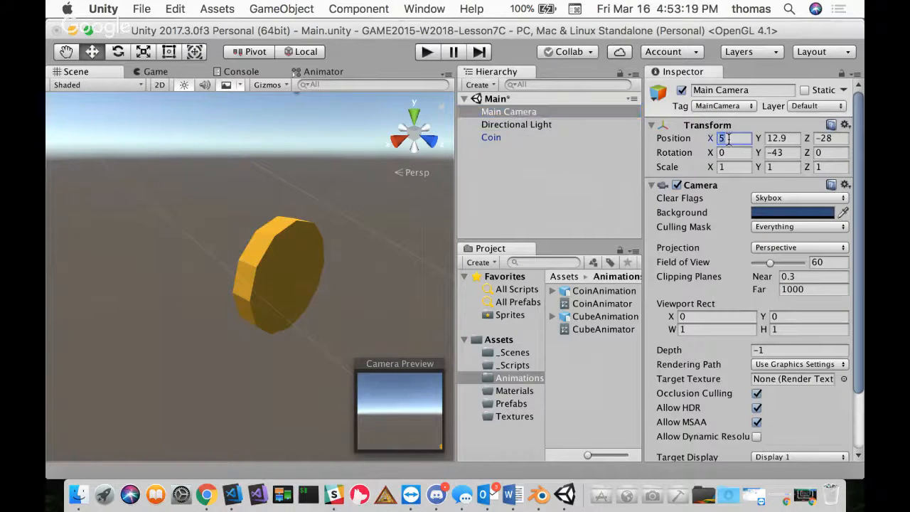
type("0")
left_click(769, 138)
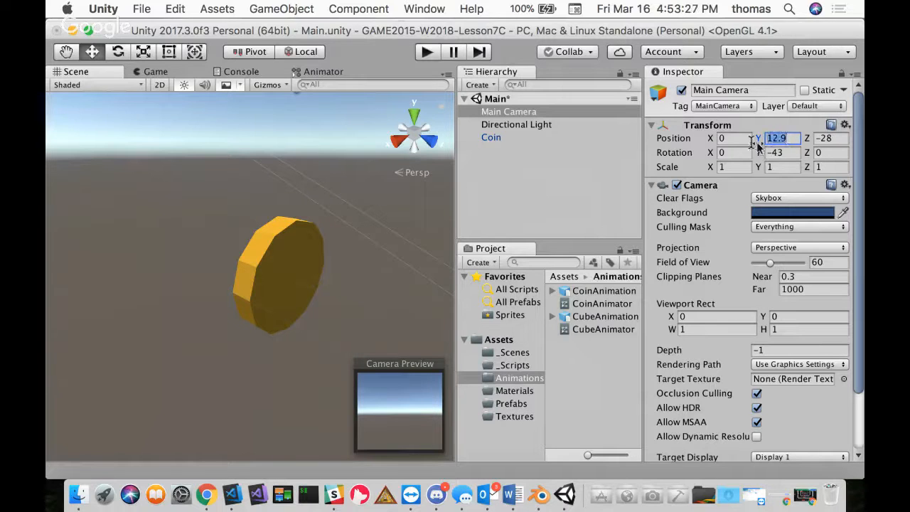
left_click(844, 125)
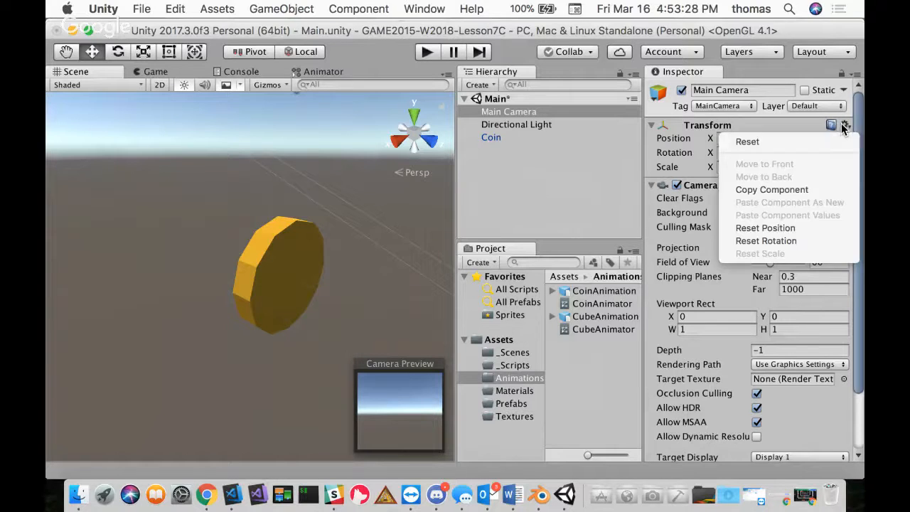
left_click(767, 145)
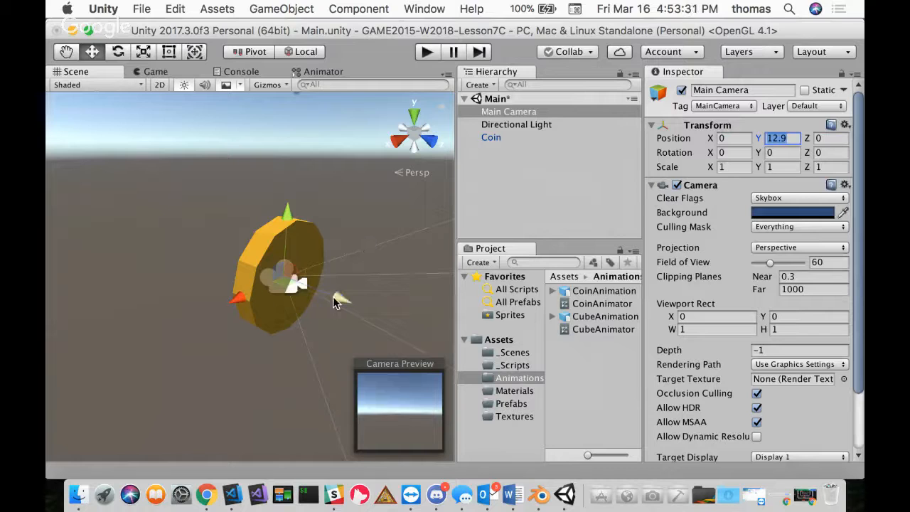
left_click_drag(336, 298, 142, 258)
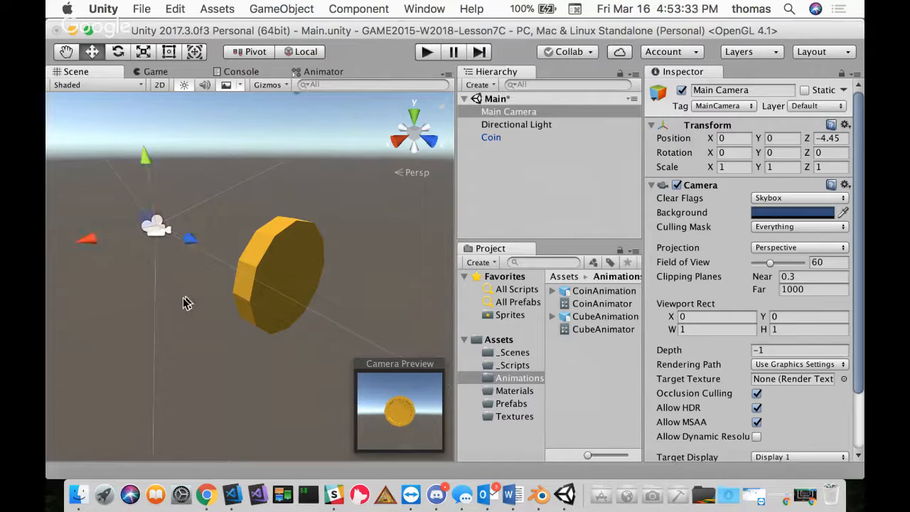
Step: Play the scene to check the coin's spin through the Main Camera and stop playback
left_click(426, 53)
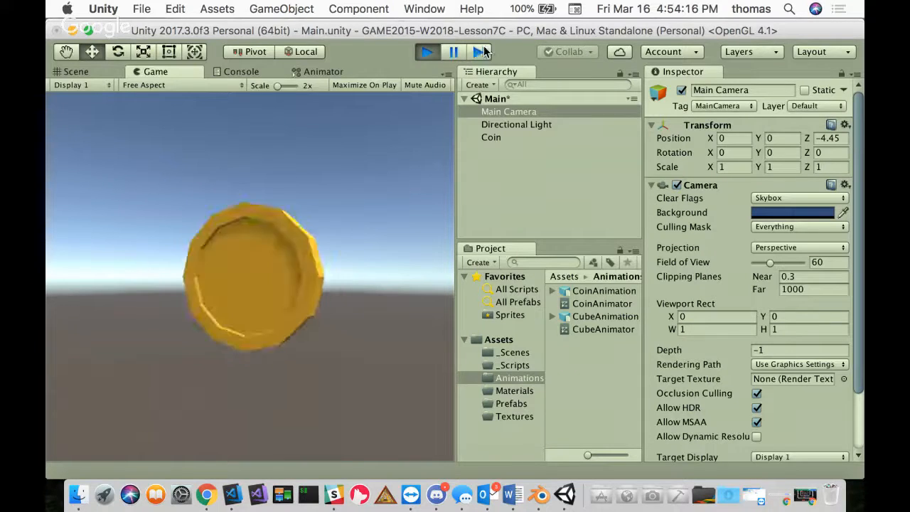
left_click(427, 52)
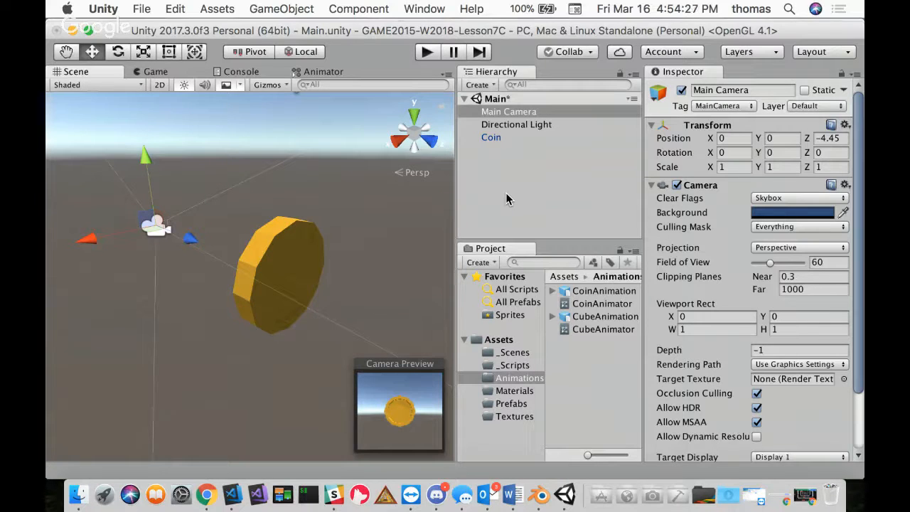
Step: Save the Coin object from the scene as a prefab in the Prefabs folder
left_click(489, 139)
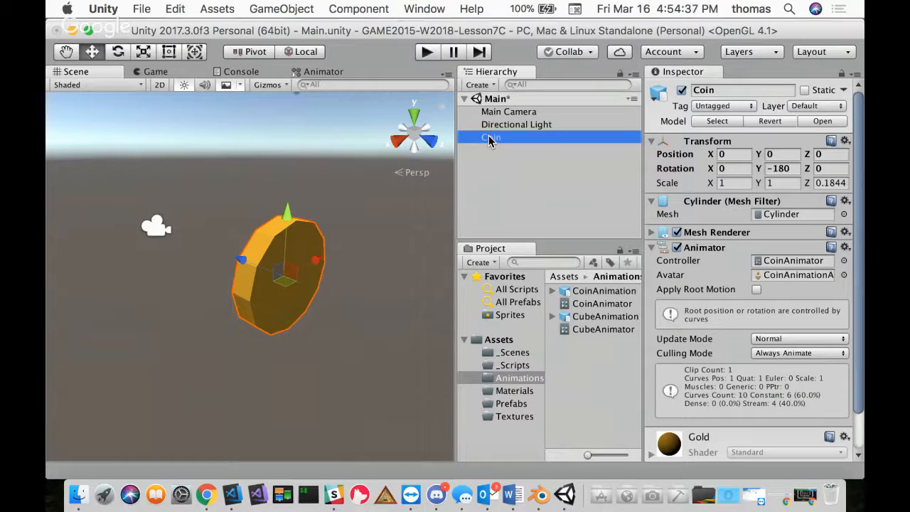
left_click(511, 403)
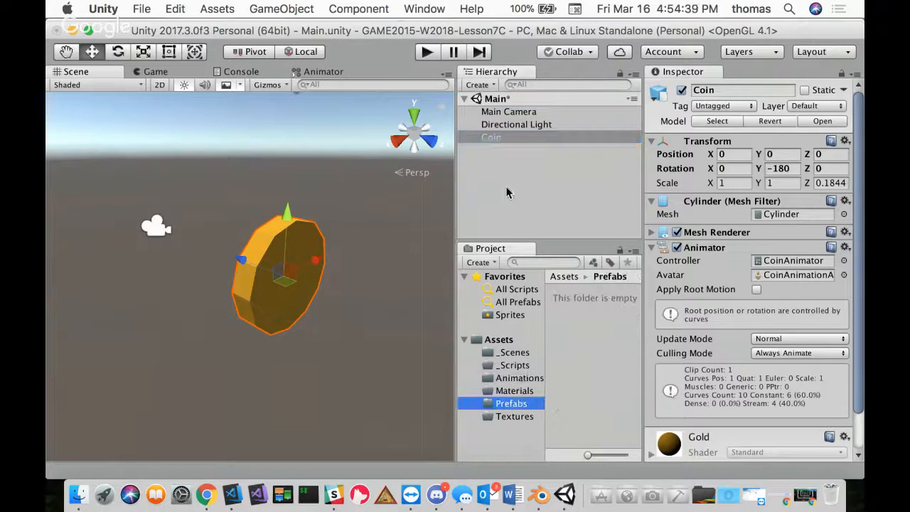
left_click_drag(492, 138, 571, 316)
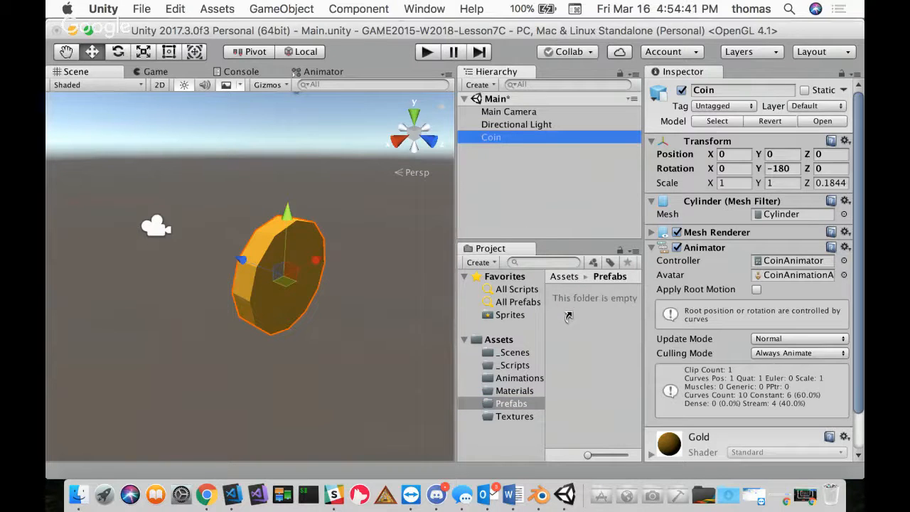
Step: Add the CubeAnimation model from the Animations folder to the Main scene and delete the Coin object from the scene
left_click(517, 379)
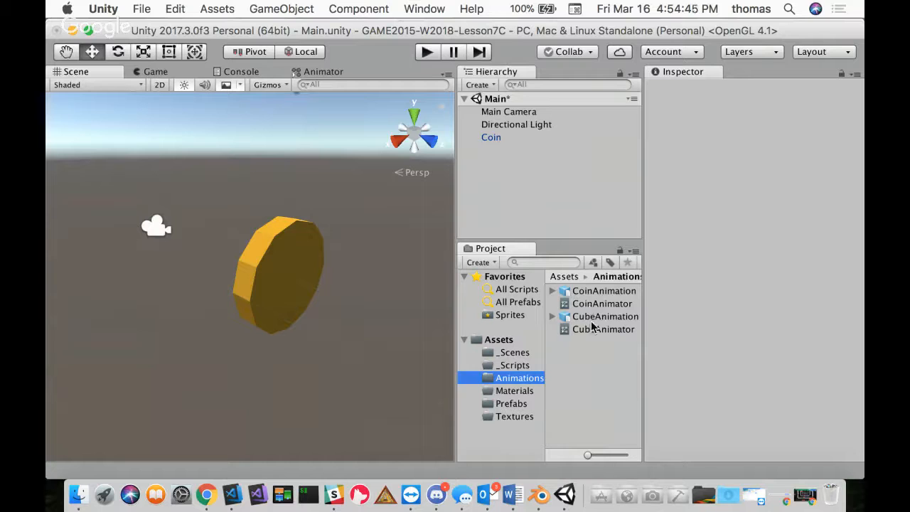
left_click_drag(590, 326, 480, 172)
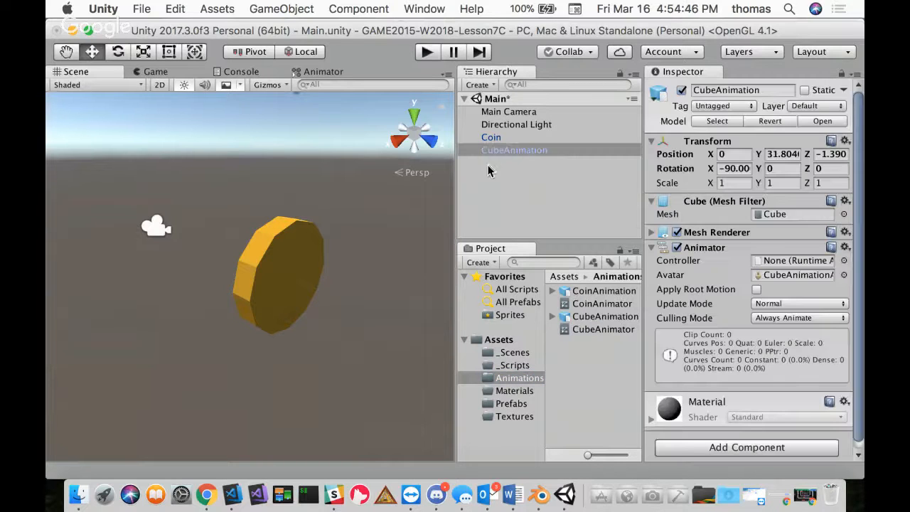
left_click(490, 138)
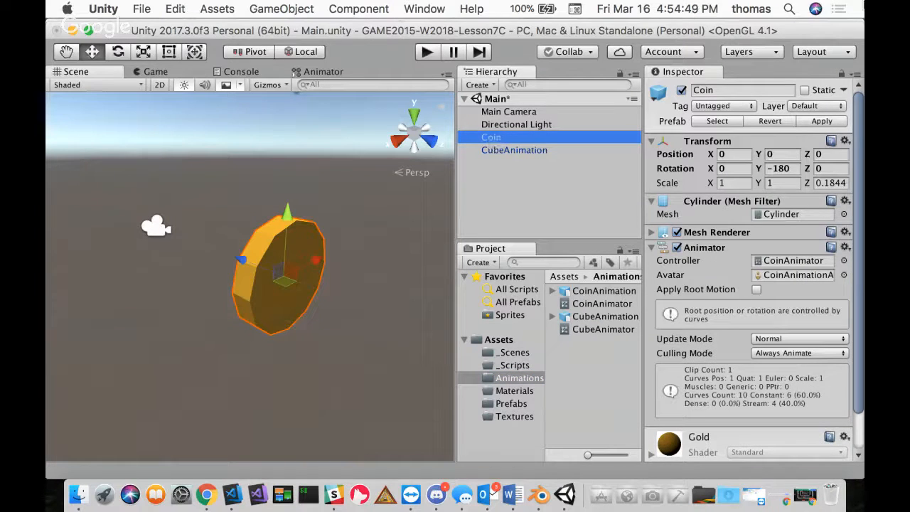
right_click(492, 140)
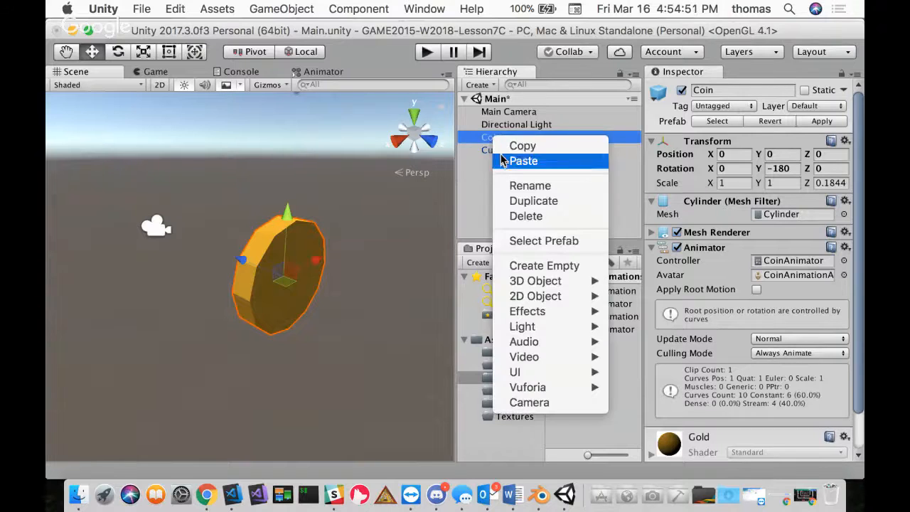
left_click(526, 215)
Step: Rename the CubeAnimation object in the scene as Player
left_click(508, 139)
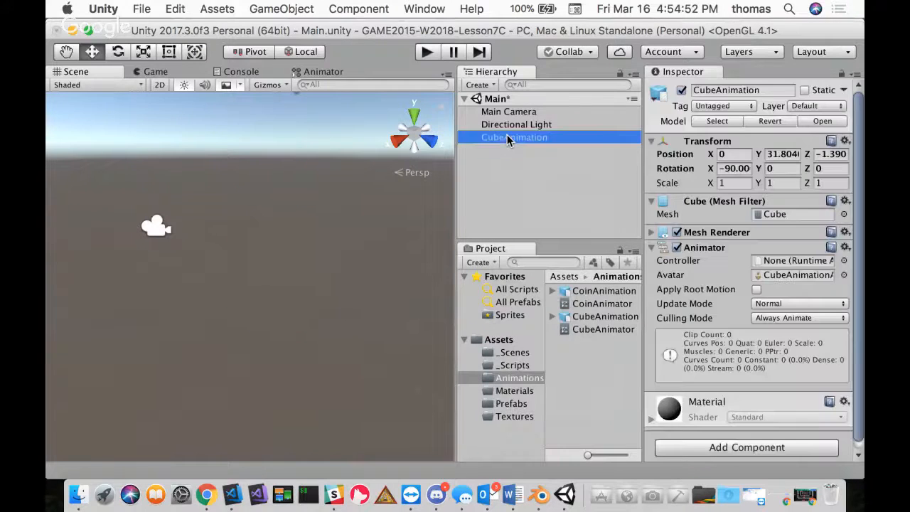
left_click(766, 90)
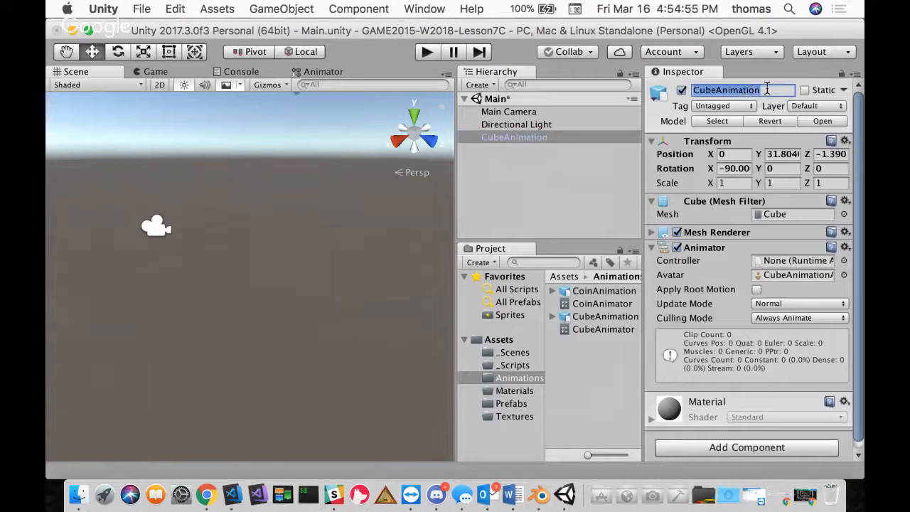
type("Player")
key("Return")
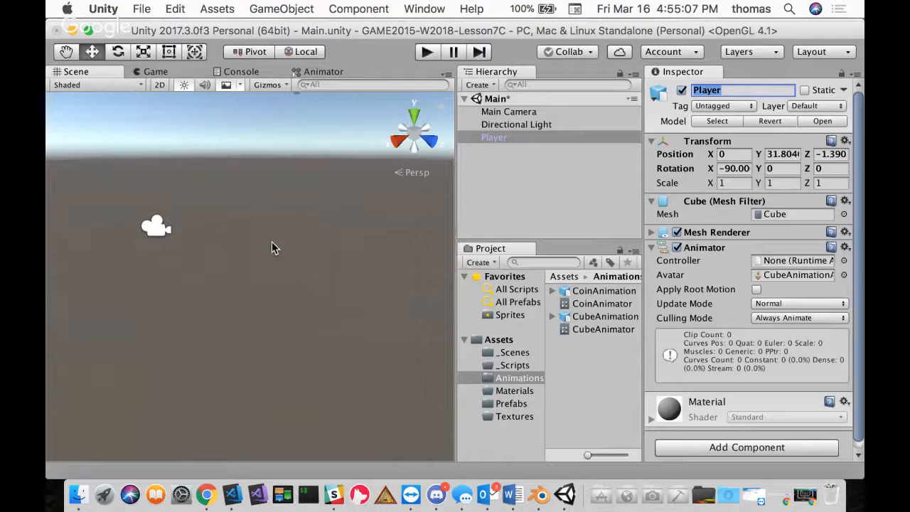
Step: Assign CoinAnimator as the Player's Animator controller and reset the Player's transform
scroll(271, 242, "down", 4)
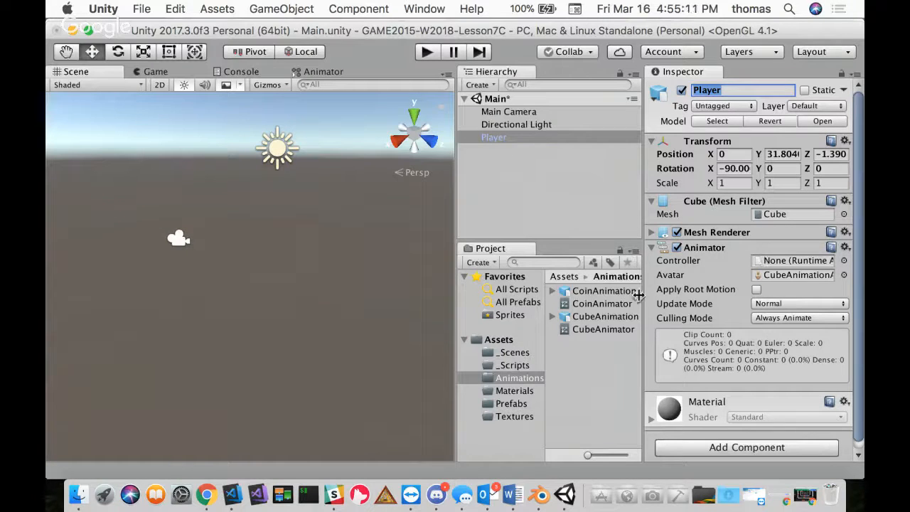
left_click_drag(586, 308, 768, 265)
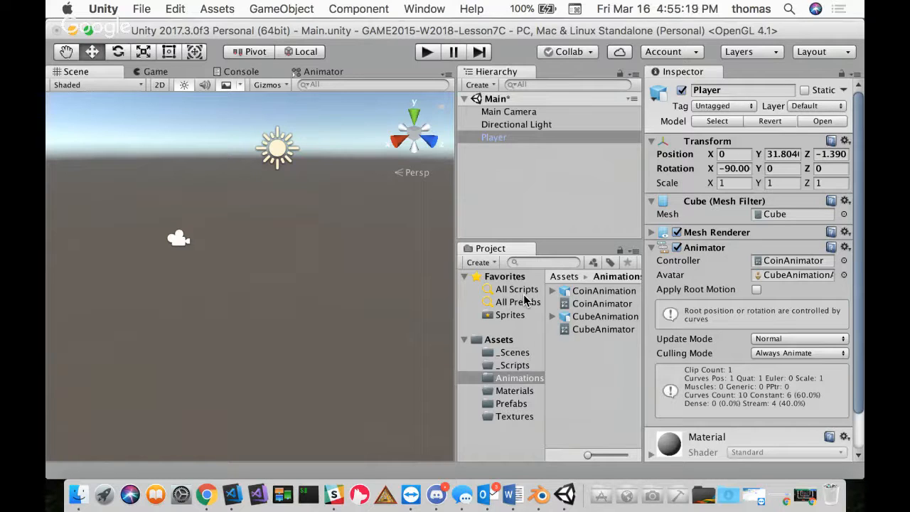
left_click(846, 142)
left_click(802, 158)
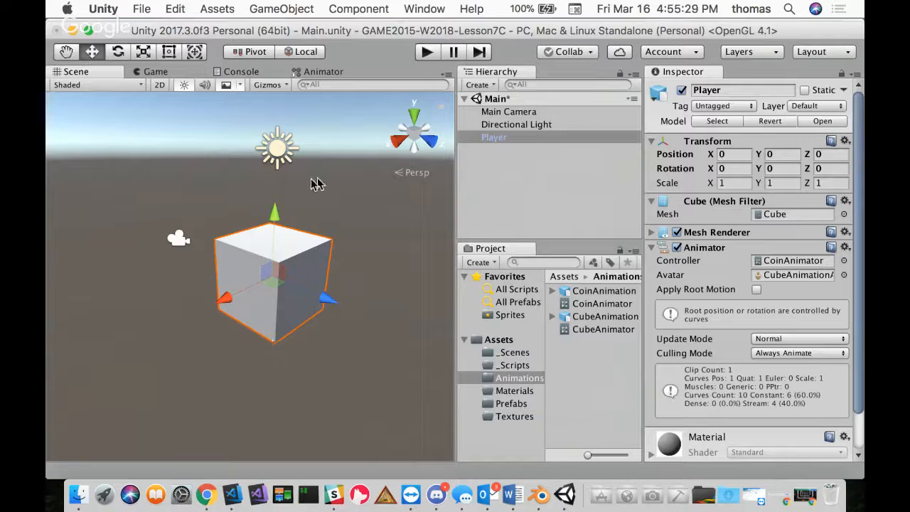
Step: Play the scene to examine how the coin animation drives the Player cube's rotation and scale, and stop playback
left_click(427, 53)
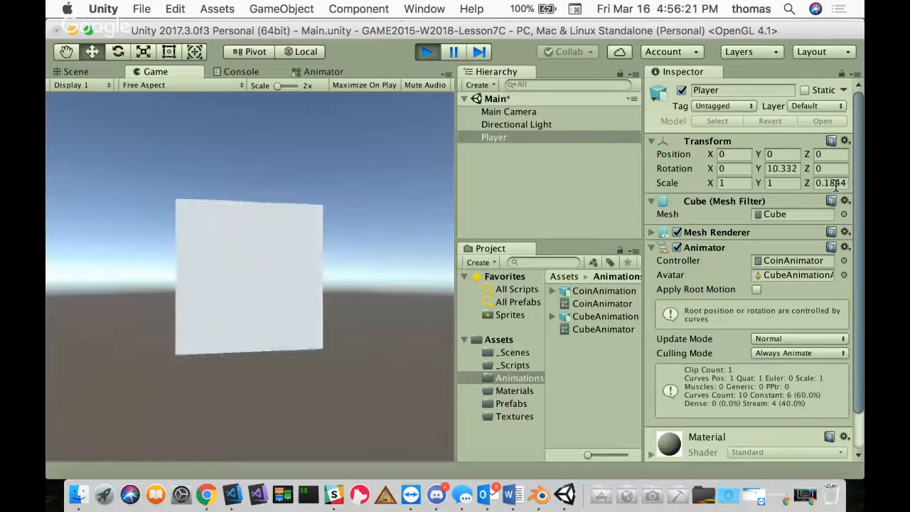
right_click(832, 183)
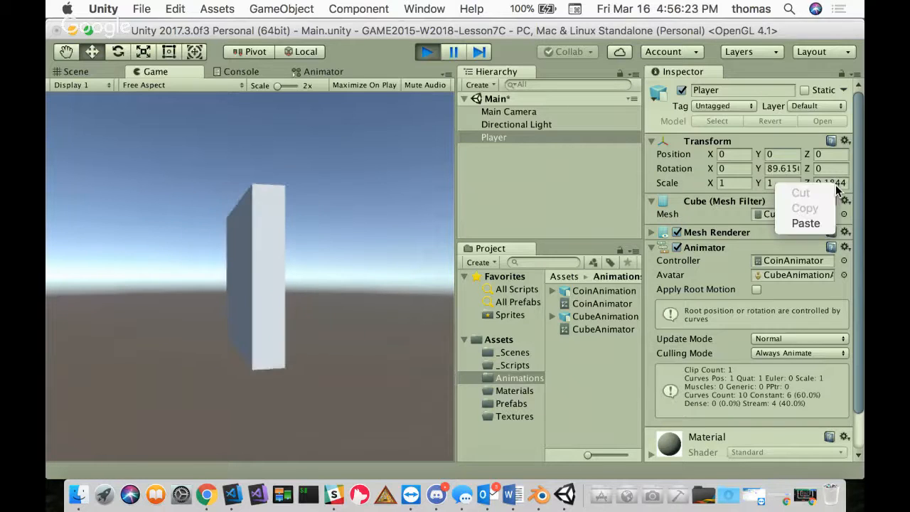
left_click(429, 55)
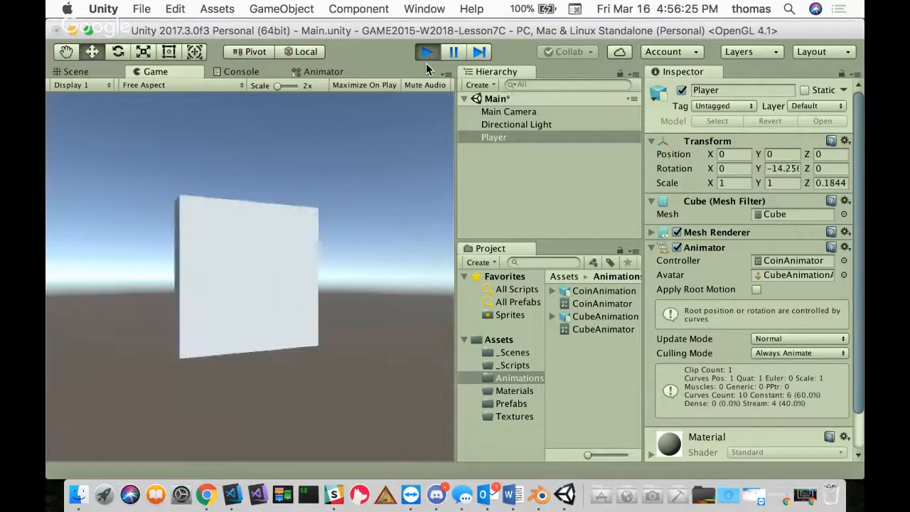
left_click(429, 54)
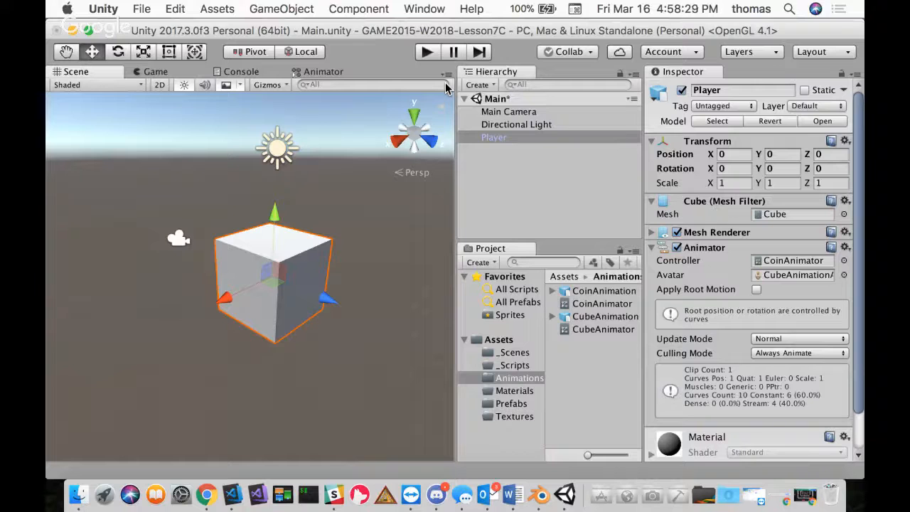
left_click(809, 498)
left_click(447, 439)
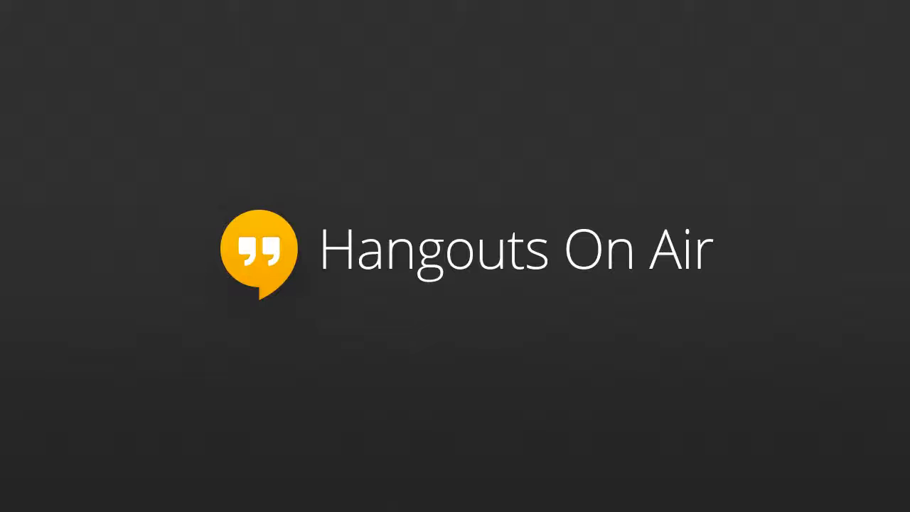